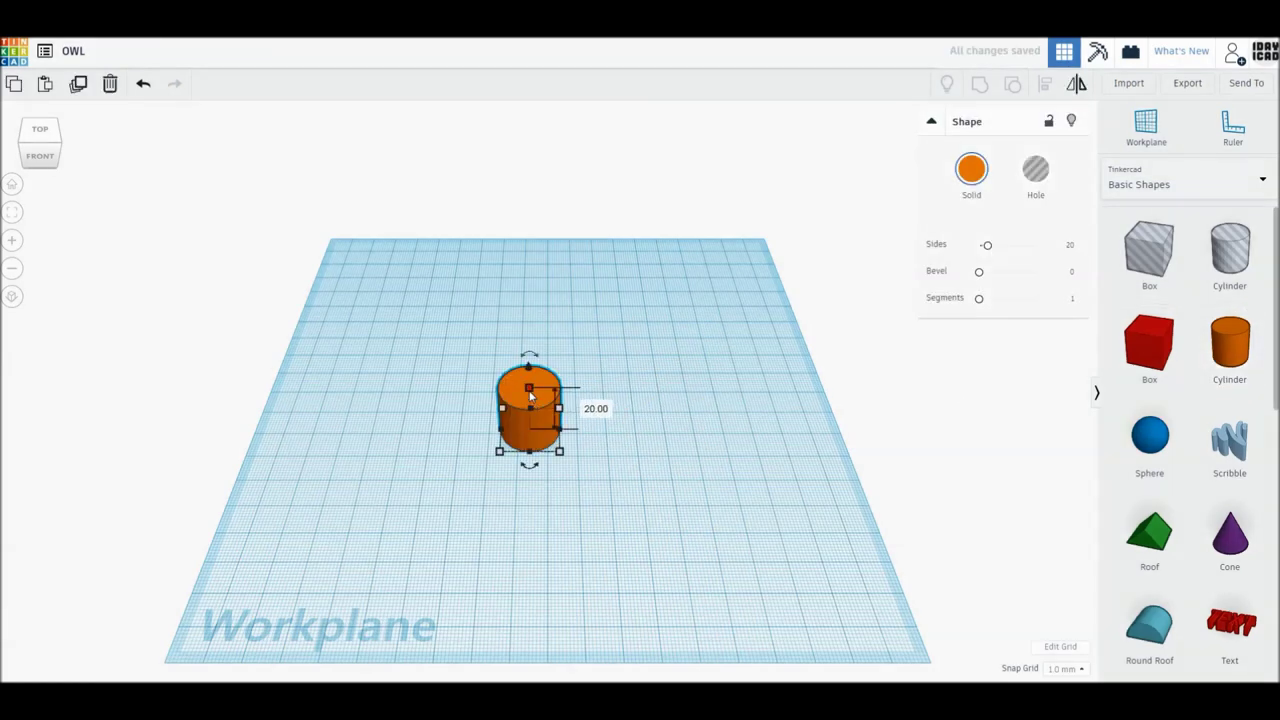
- Flatten the first cylinder to 3 mm high and smooth it to 64 sides
{"action": "type", "text": "3"}
{"action": "key", "text": "Return"}
{"action": "left_click_drag", "start_coordinate": [995, 256], "coordinate": [1072, 250]}
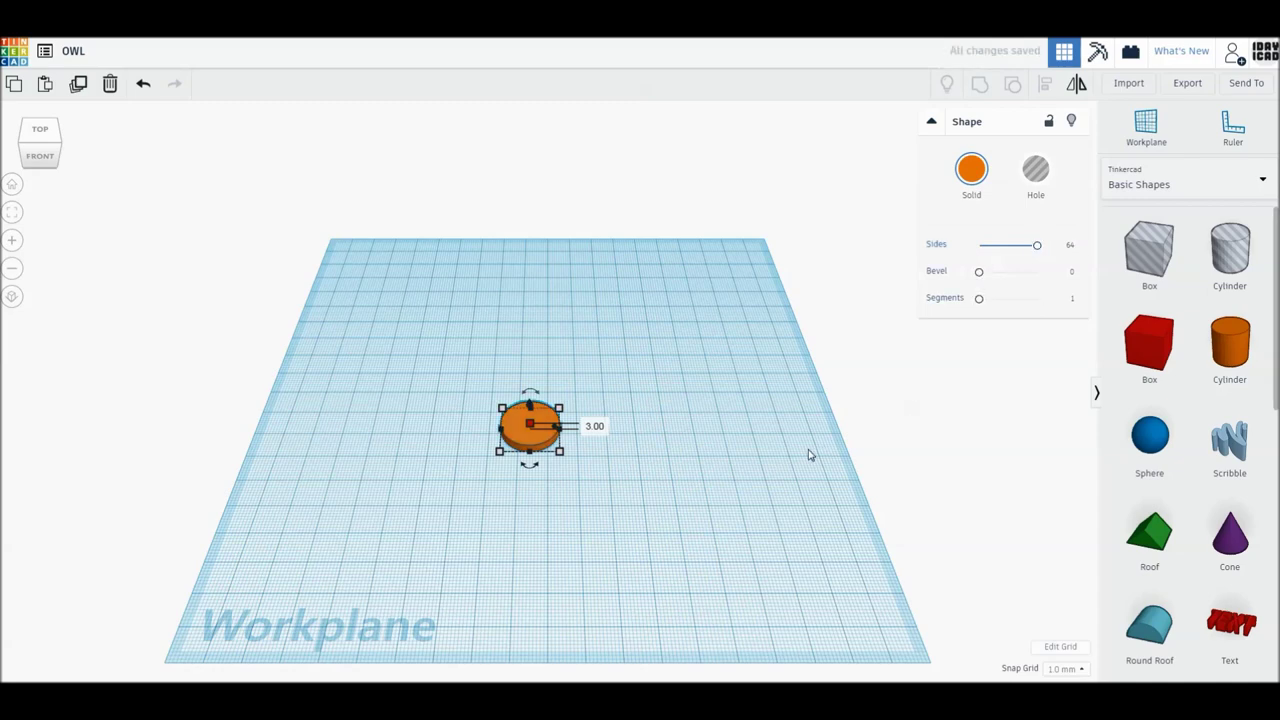
- Add a second 64-sided cylinder in orthographic top view, shrunk and placed above the disc
{"action": "left_click_drag", "start_coordinate": [1230, 345], "coordinate": [652, 390]}
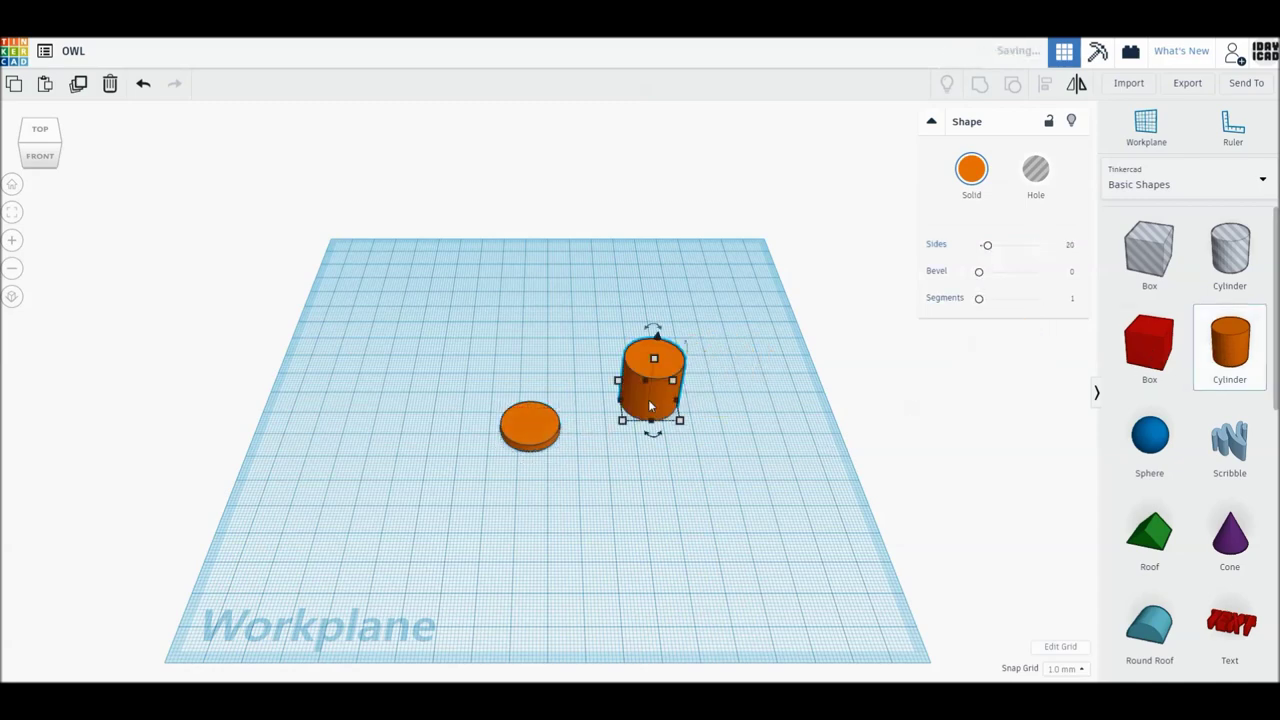
{"action": "left_click", "coordinate": [39, 130]}
{"action": "left_click", "coordinate": [12, 296]}
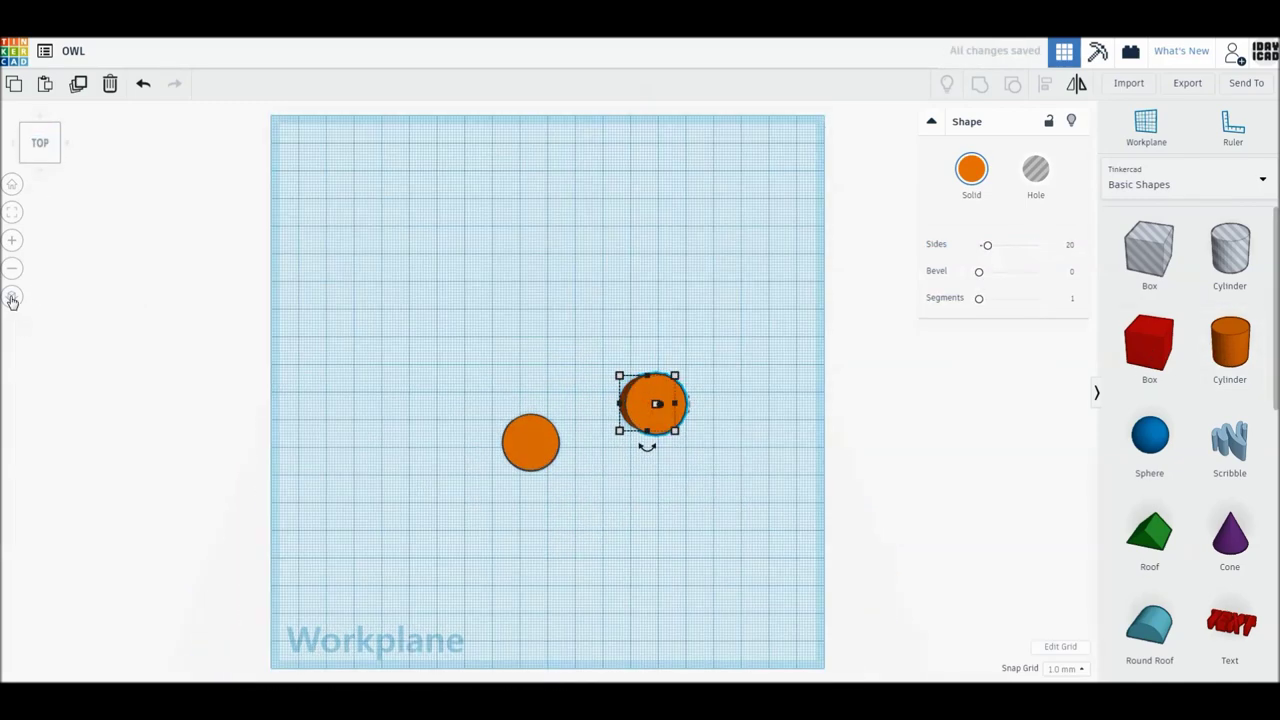
{"action": "scroll", "coordinate": [362, 450], "scroll_direction": "up", "scroll_amount": 5}
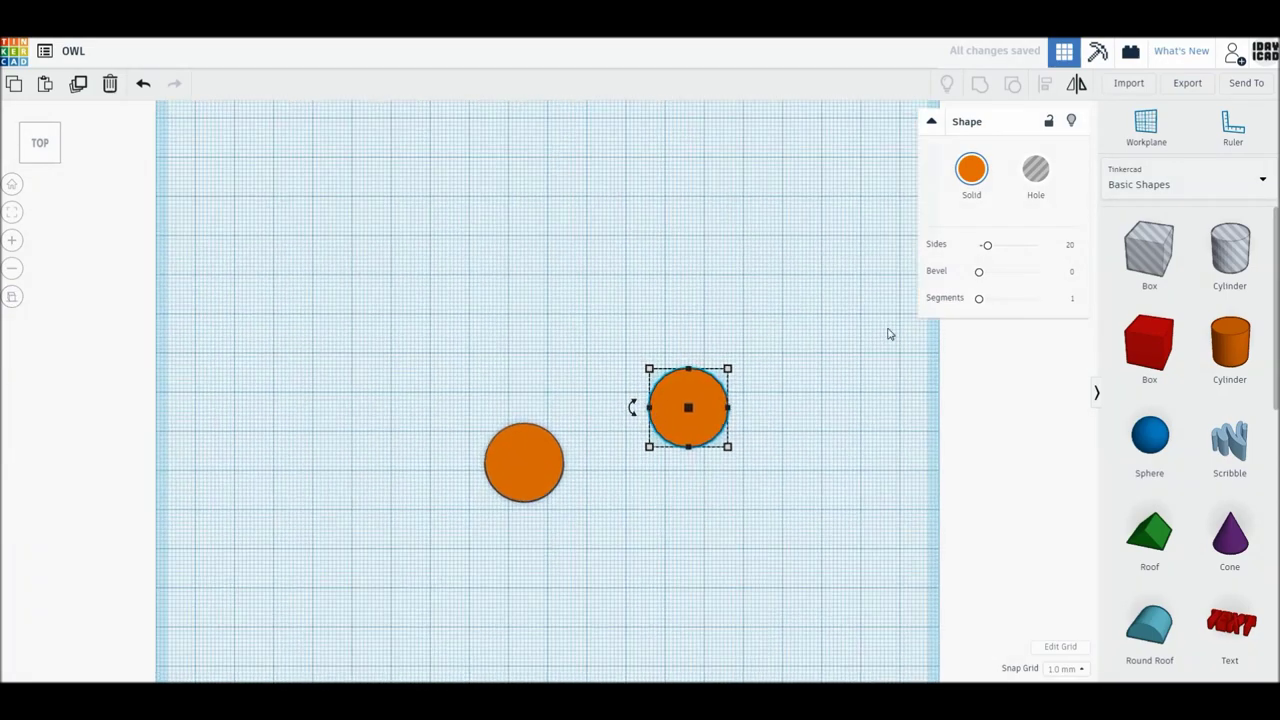
{"action": "left_click_drag", "start_coordinate": [987, 245], "coordinate": [1080, 251]}
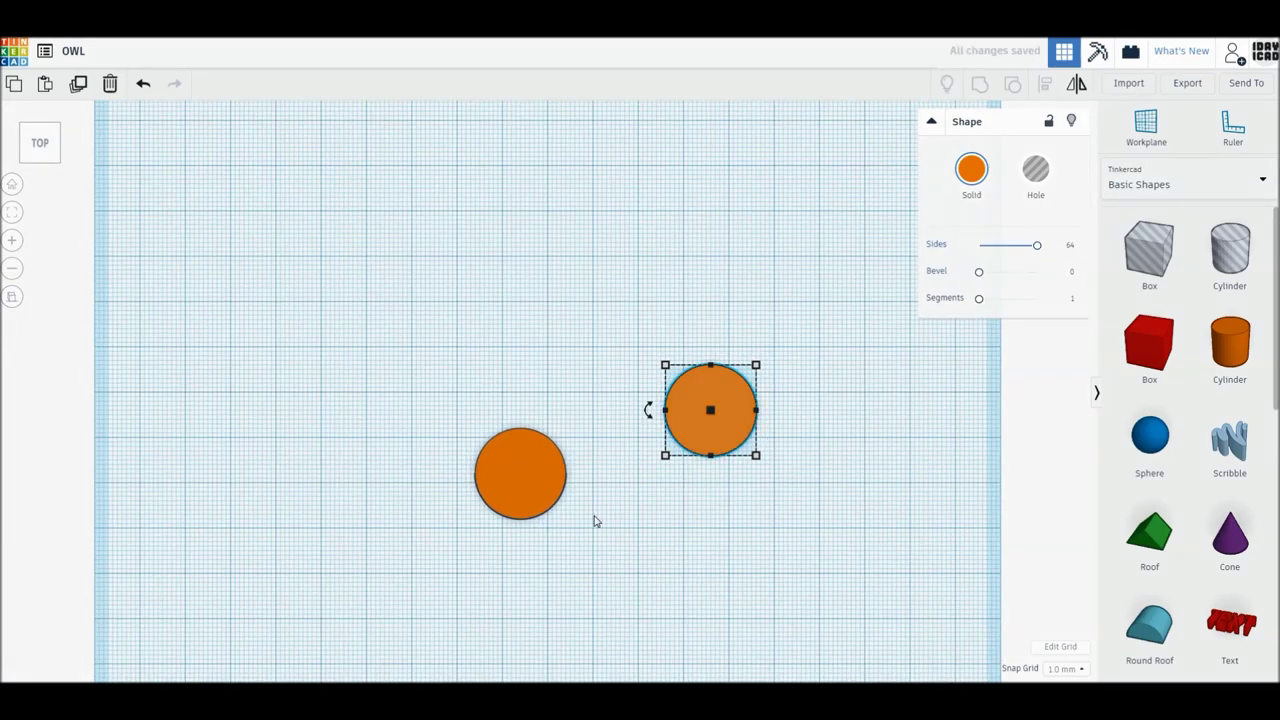
{"action": "scroll", "coordinate": [594, 520], "scroll_direction": "up", "scroll_amount": 2}
{"action": "left_click_drag", "start_coordinate": [785, 440], "coordinate": [581, 413]}
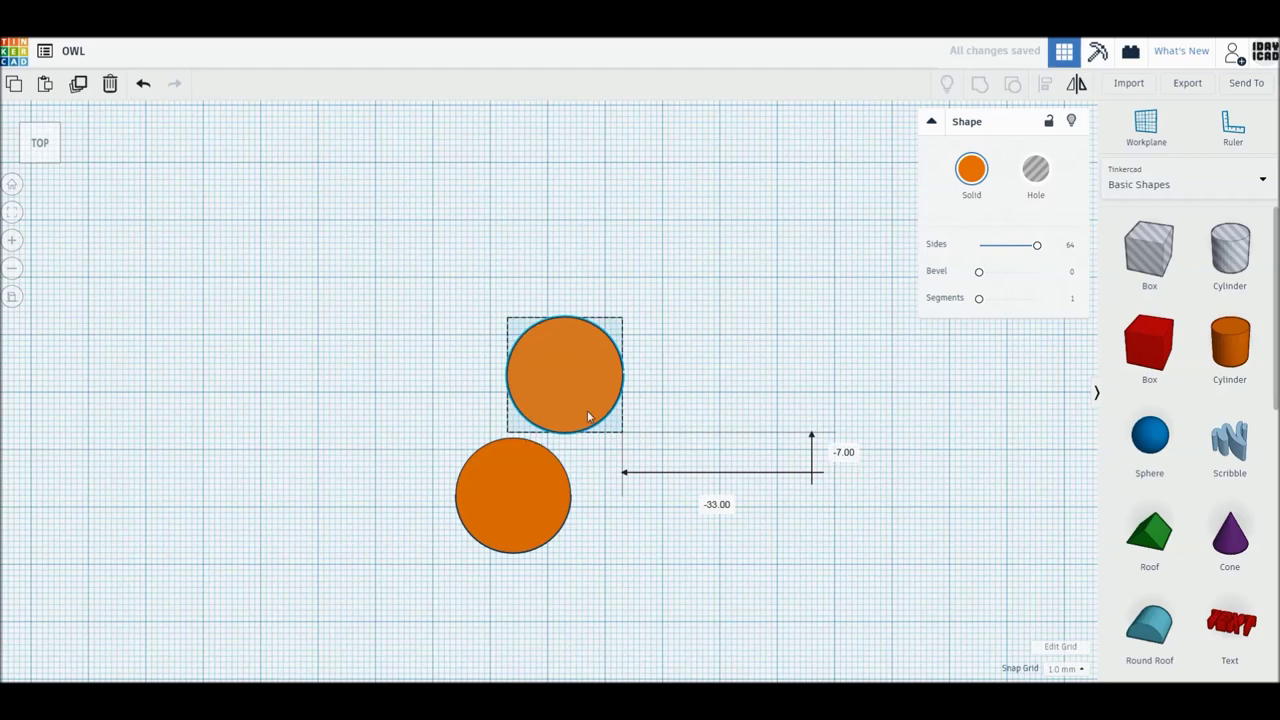
{"action": "left_click_drag", "start_coordinate": [604, 448], "coordinate": [553, 391]}
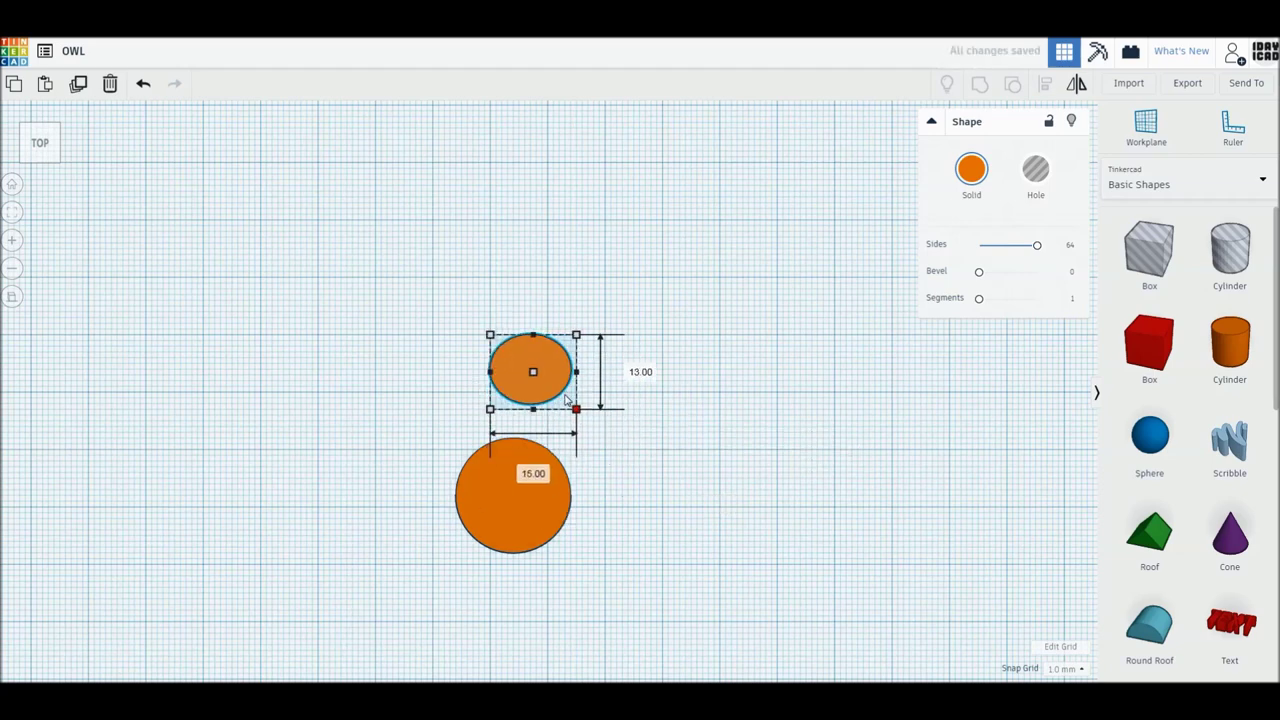
- Copy the small circle and place the copy beside it
{"action": "left_click", "coordinate": [640, 451]}
{"action": "left_click_drag", "start_coordinate": [520, 383], "coordinate": [581, 386], "text": "alt"}
{"action": "left_click", "coordinate": [614, 463]}
{"action": "scroll", "coordinate": [615, 464], "scroll_direction": "up", "scroll_amount": 3}
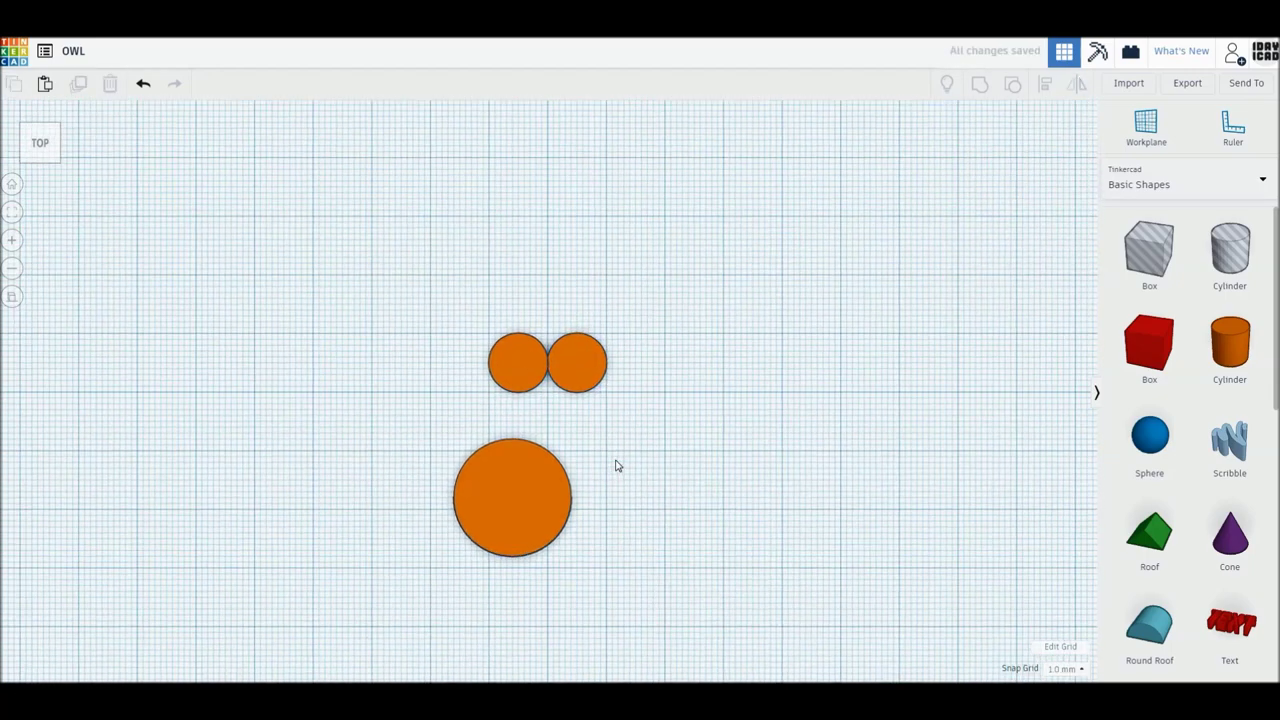
- Duplicate the right circle and stretch the copy into a 20 mm wide ellipse over both circles
{"action": "scroll", "coordinate": [615, 466], "scroll_direction": "up", "scroll_amount": 2}
{"action": "scroll", "coordinate": [578, 381], "scroll_direction": "up", "scroll_amount": 1}
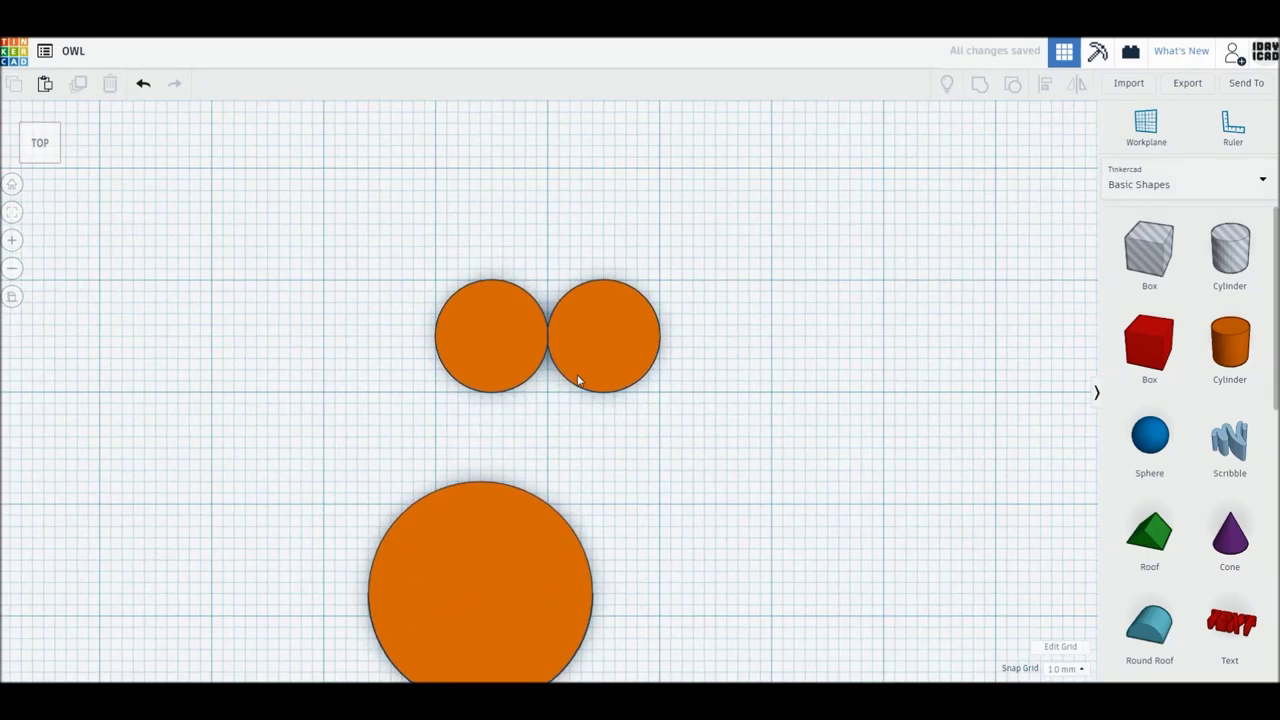
{"action": "mouse_move", "coordinate": [601, 361]}
{"action": "left_mouse_down"}
{"action": "mouse_move", "coordinate": [684, 375]}
{"action": "mouse_move", "coordinate": [623, 366]}
{"action": "mouse_move", "coordinate": [584, 335]}
{"action": "left_mouse_up"}
{"action": "key", "text": "ctrl+d"}
{"action": "left_click_drag", "start_coordinate": [548, 281], "coordinate": [434, 257]}
{"action": "left_click_drag", "start_coordinate": [771, 336], "coordinate": [660, 336]}
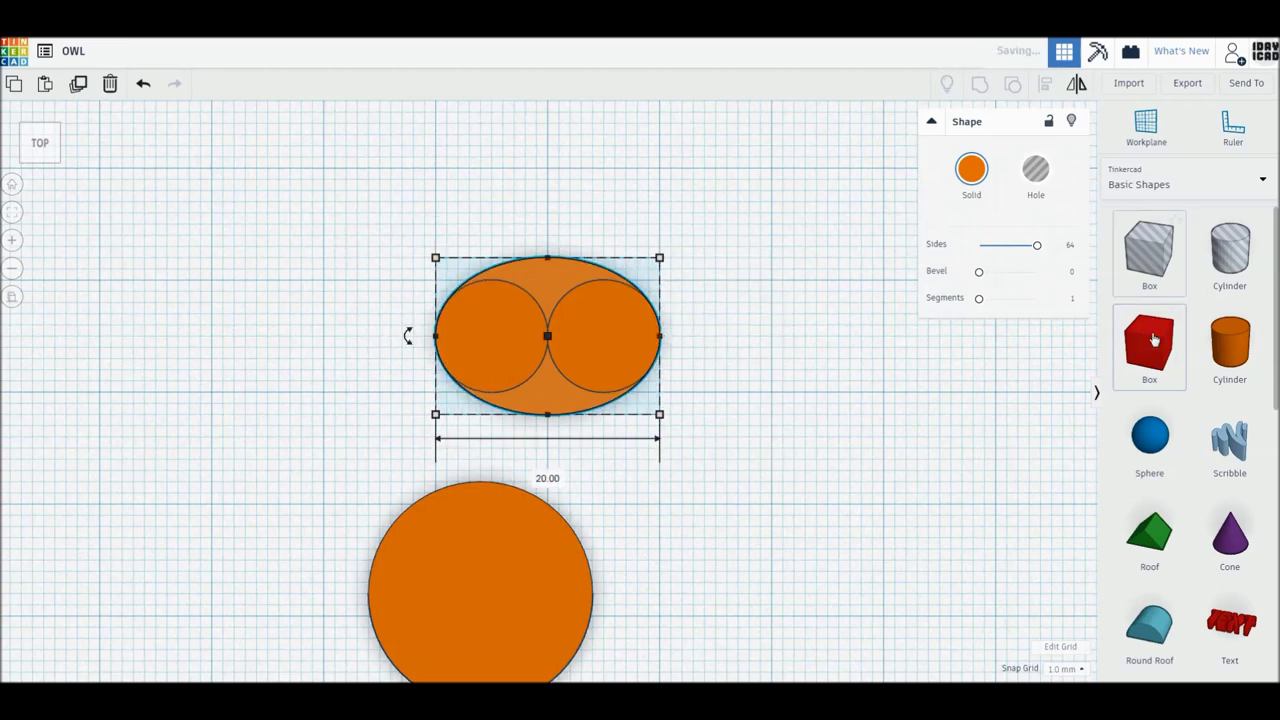
- Cut away the ellipse's lower half by grouping a Box hole with it
{"action": "mouse_move", "coordinate": [1149, 252]}
{"action": "left_mouse_down"}
{"action": "mouse_move", "coordinate": [537, 459]}
{"action": "mouse_move", "coordinate": [548, 460]}
{"action": "left_mouse_up"}
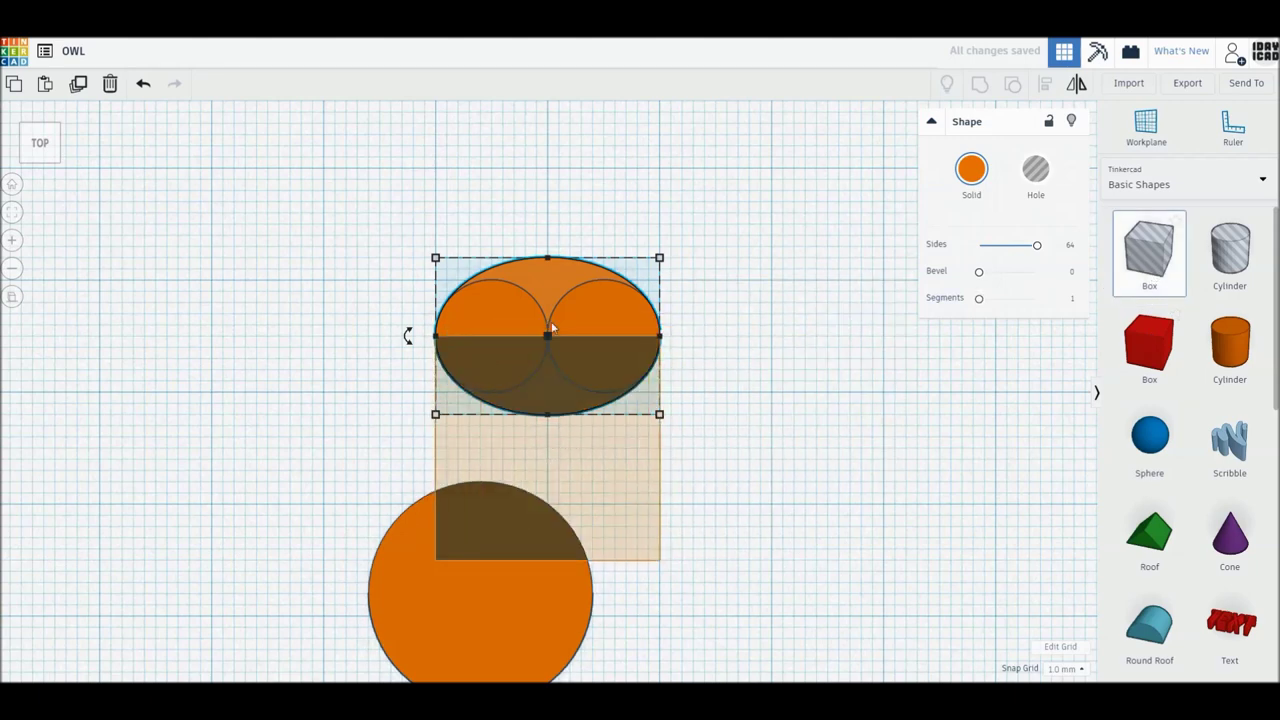
{"action": "left_click", "coordinate": [642, 411], "text": "shift"}
{"action": "key", "text": "ctrl+g"}
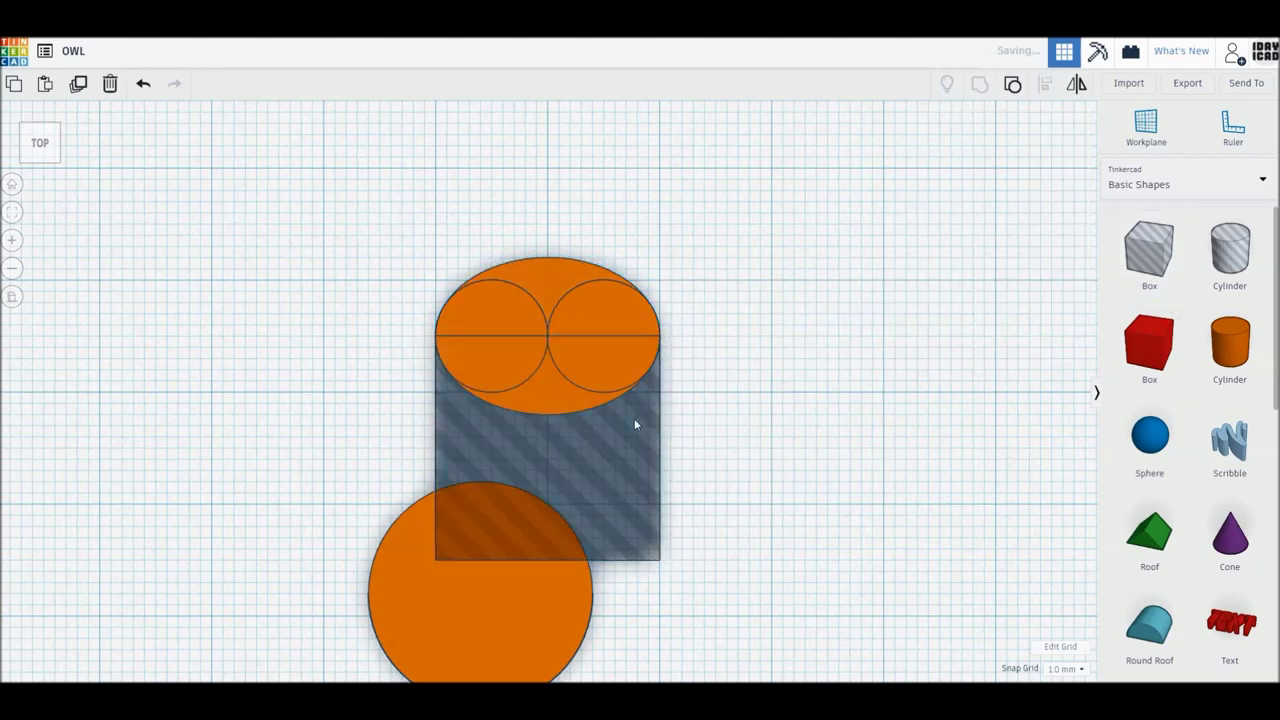
{"action": "left_click", "coordinate": [697, 423]}
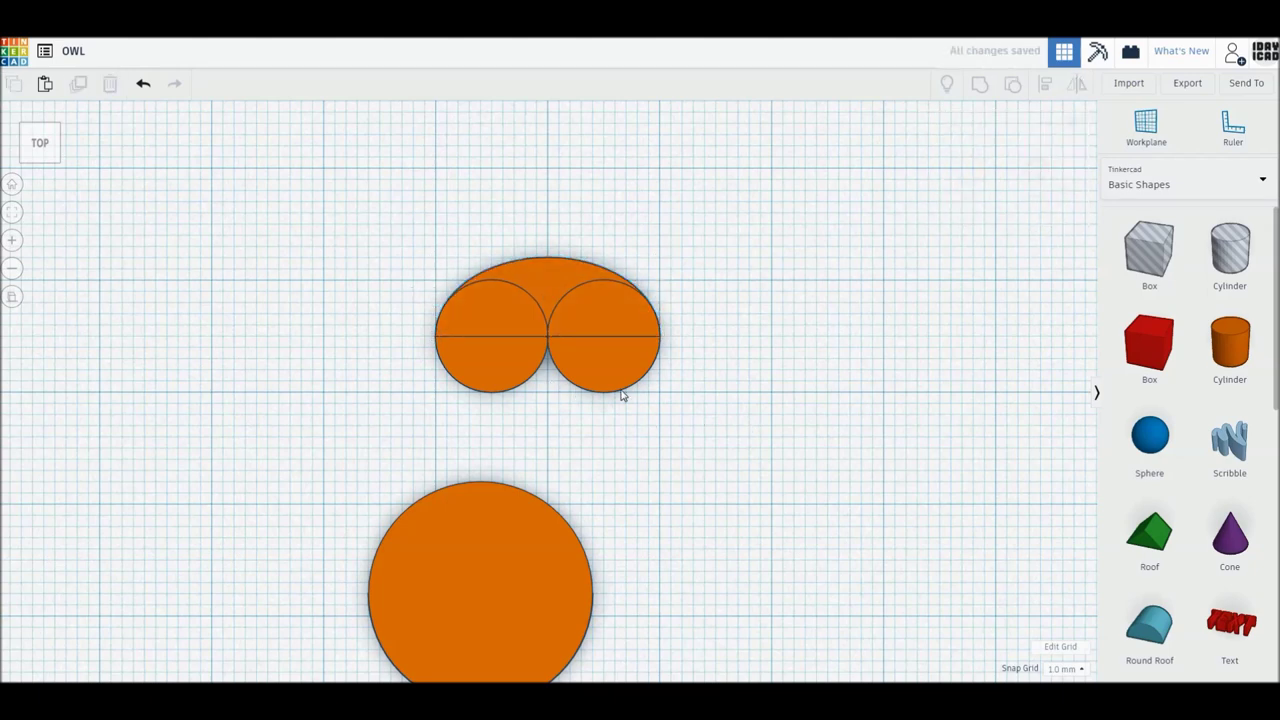
{"action": "left_click", "coordinate": [506, 372]}
{"action": "right_click_drag", "start_coordinate": [506, 372], "coordinate": [522, 347]}
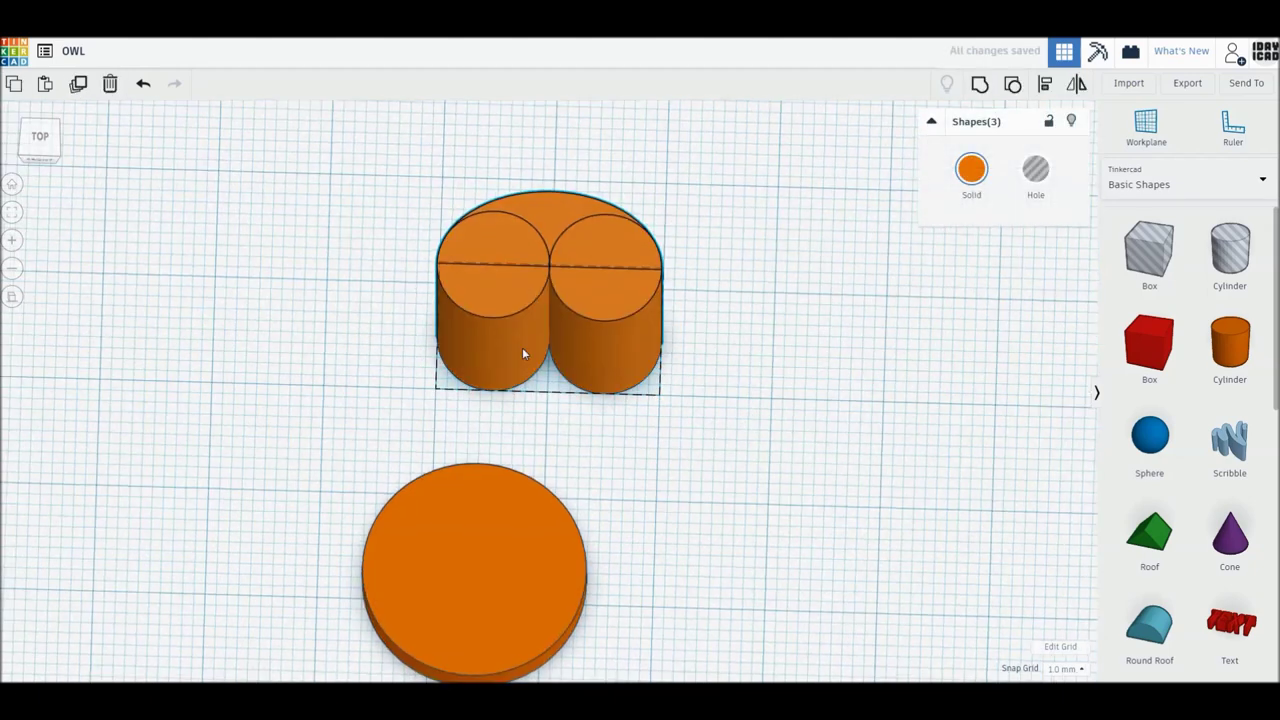
- Make the head pieces 4 mm tall and raise the half-ellipse cap to 8 mm
{"action": "left_click", "coordinate": [613, 293]}
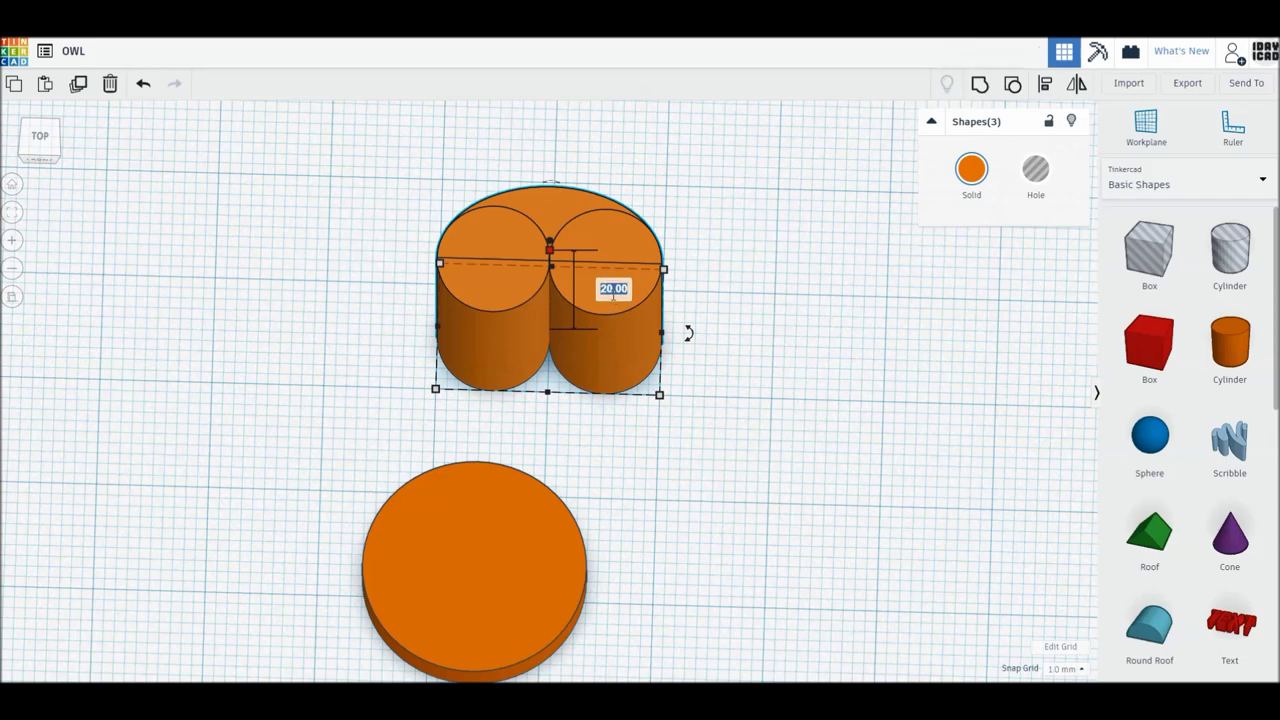
{"action": "type", "text": "4"}
{"action": "key", "text": "Return"}
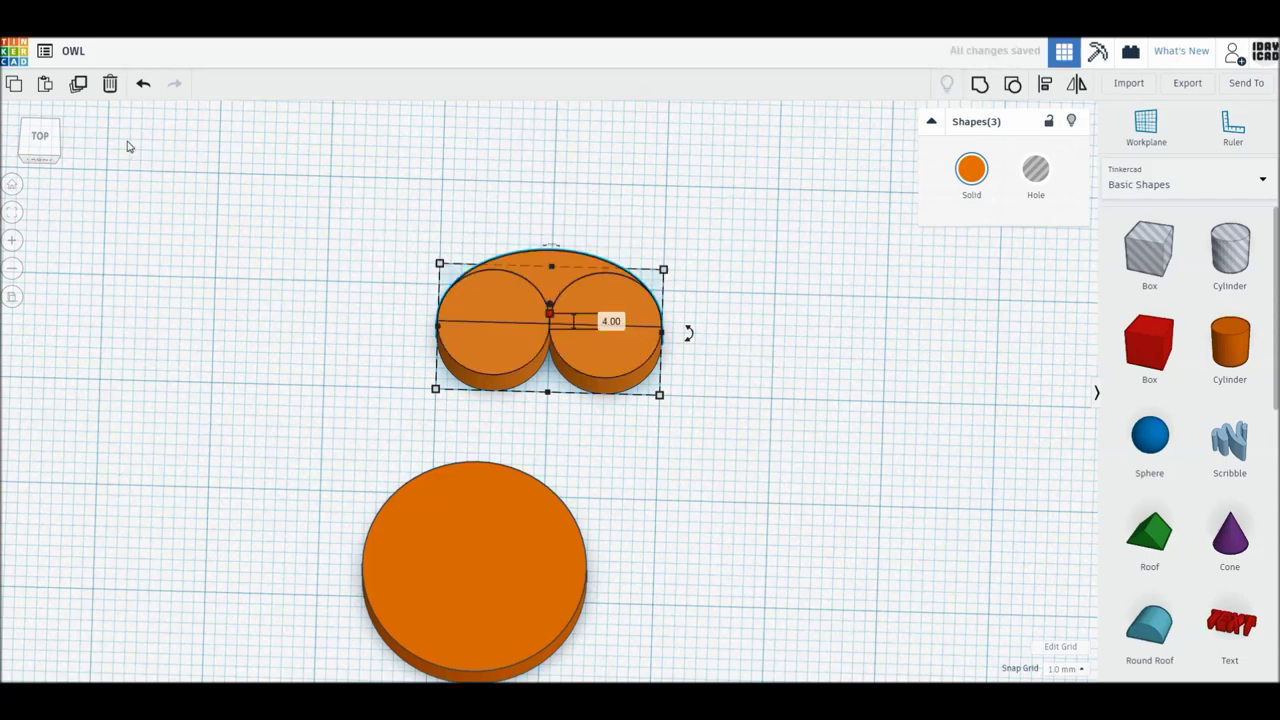
{"action": "left_click", "coordinate": [40, 137]}
{"action": "left_click", "coordinate": [223, 311]}
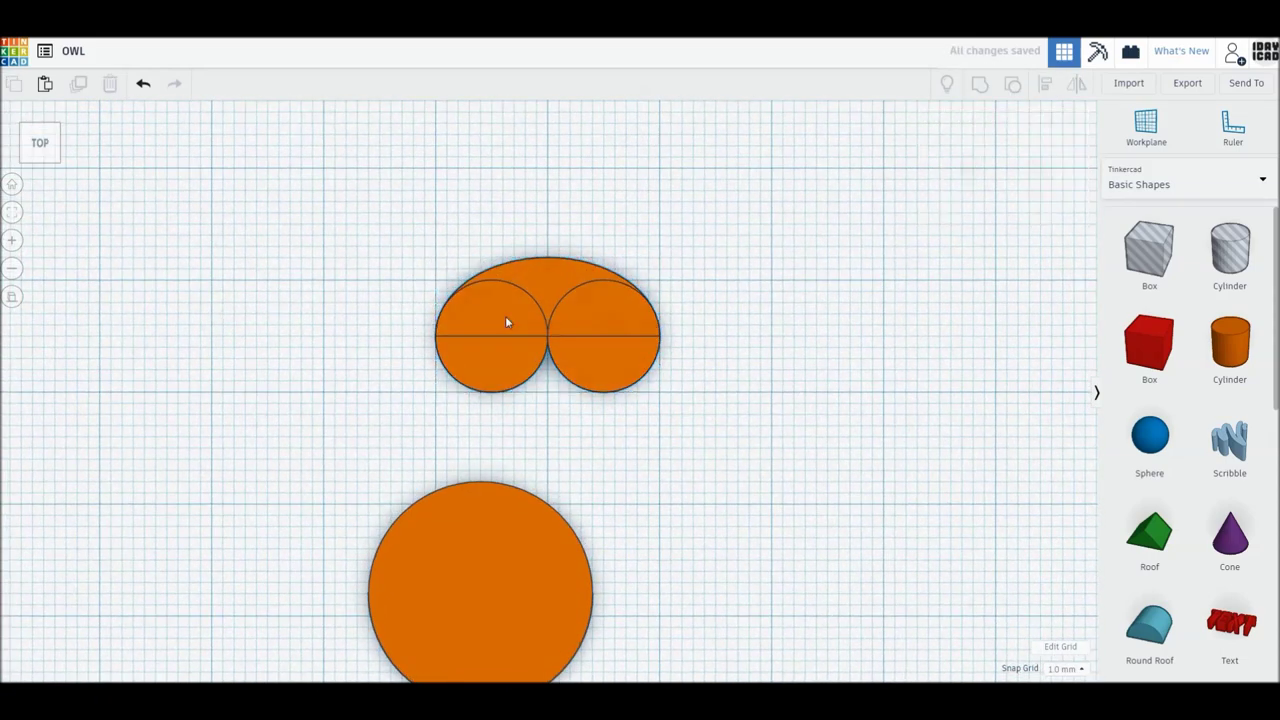
{"action": "left_click", "coordinate": [547, 281]}
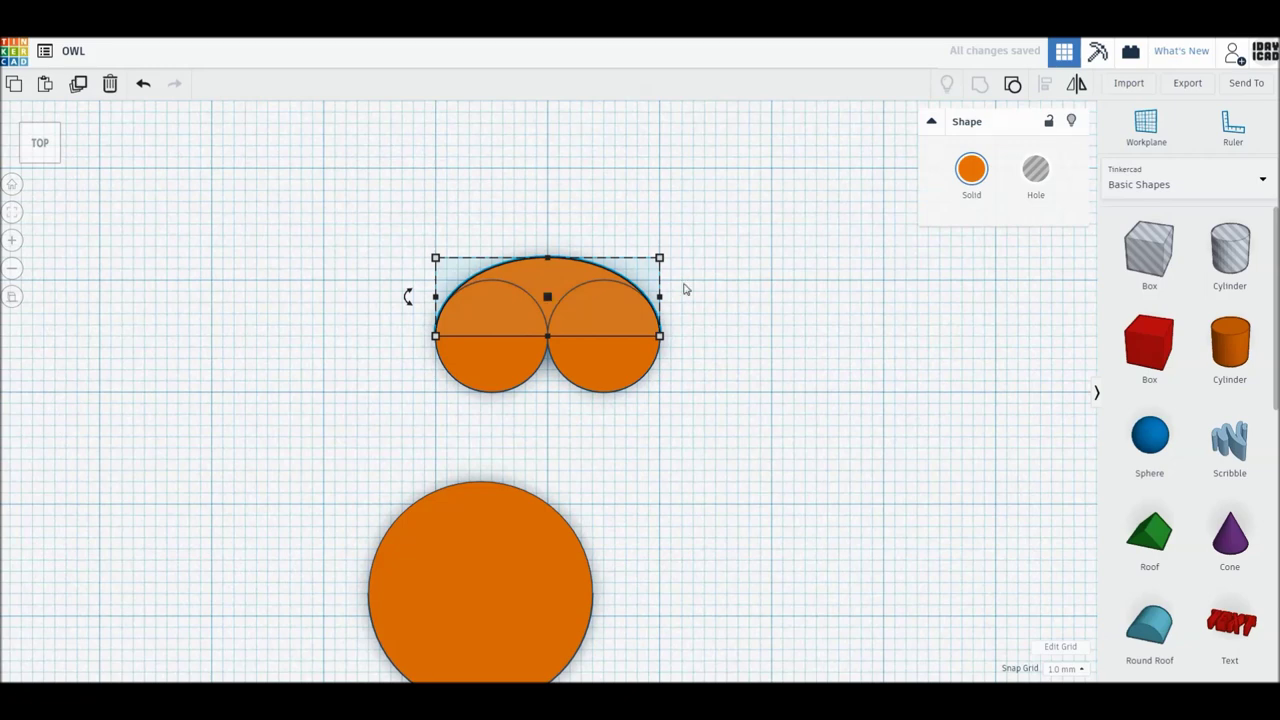
{"action": "left_click_drag", "start_coordinate": [548, 263], "coordinate": [548, 251]}
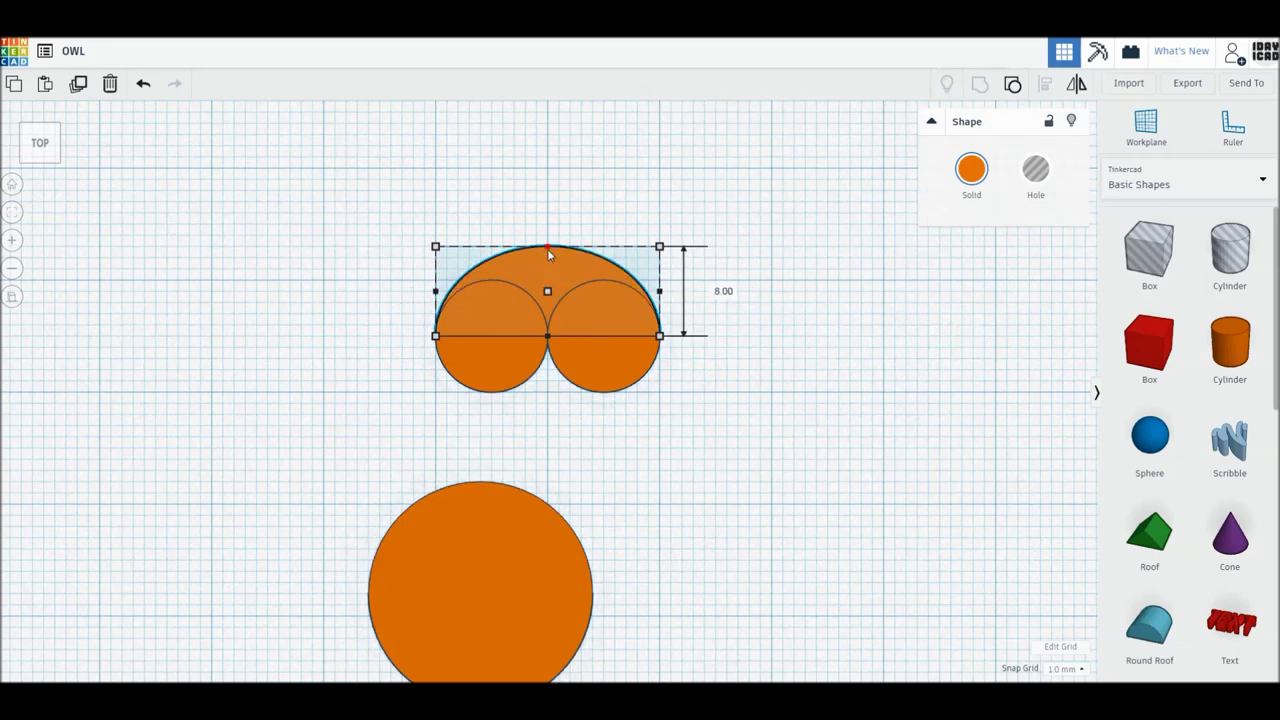
- Resize the eye circles to 11 x 11, group all three pieces, and move the head onto the body
{"action": "left_click_drag", "start_coordinate": [752, 413], "coordinate": [432, 250]}
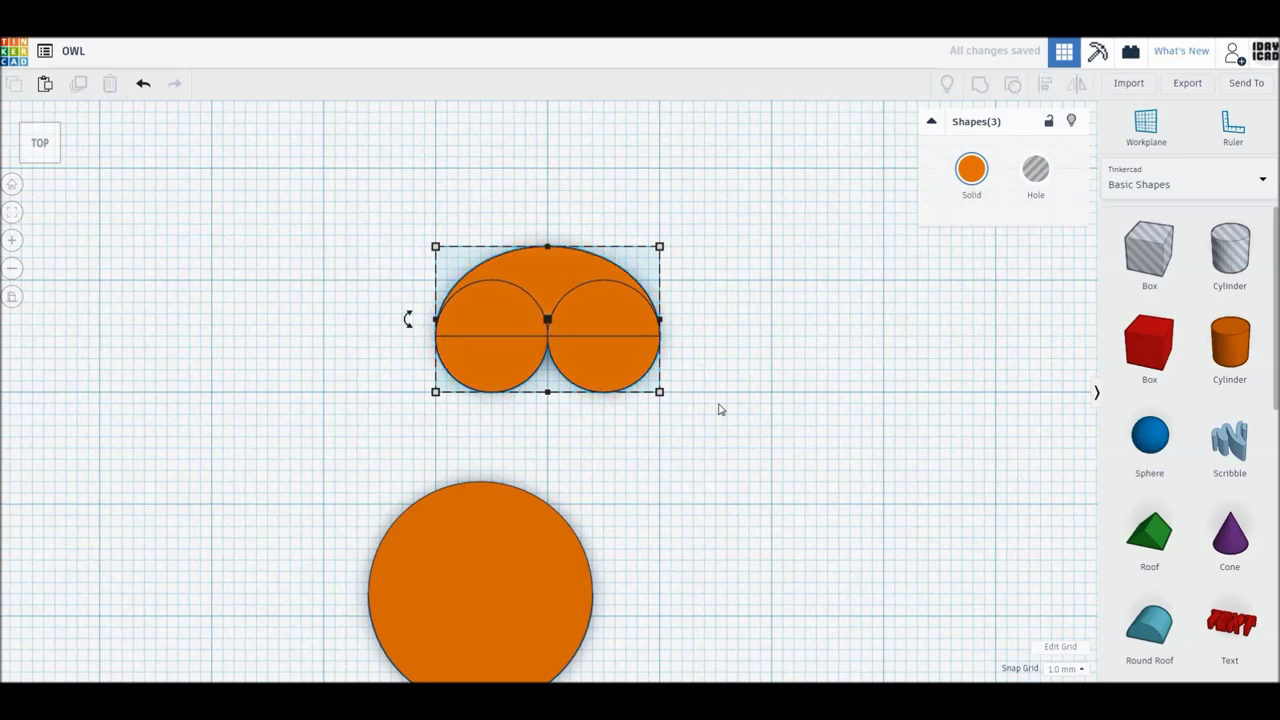
{"action": "left_click", "coordinate": [720, 408]}
{"action": "left_click", "coordinate": [527, 374]}
{"action": "left_click_drag", "start_coordinate": [556, 338], "coordinate": [551, 345]}
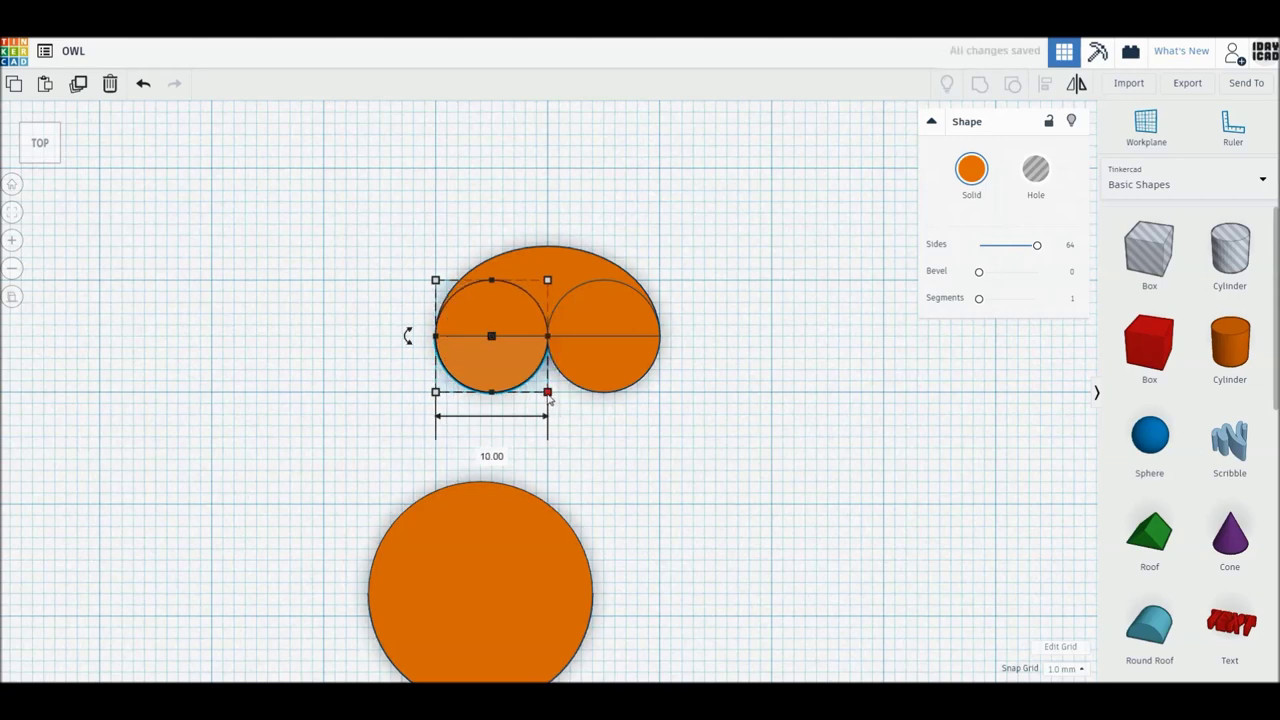
{"action": "left_click_drag", "start_coordinate": [547, 391], "coordinate": [597, 377]}
{"action": "left_click", "coordinate": [597, 377]}
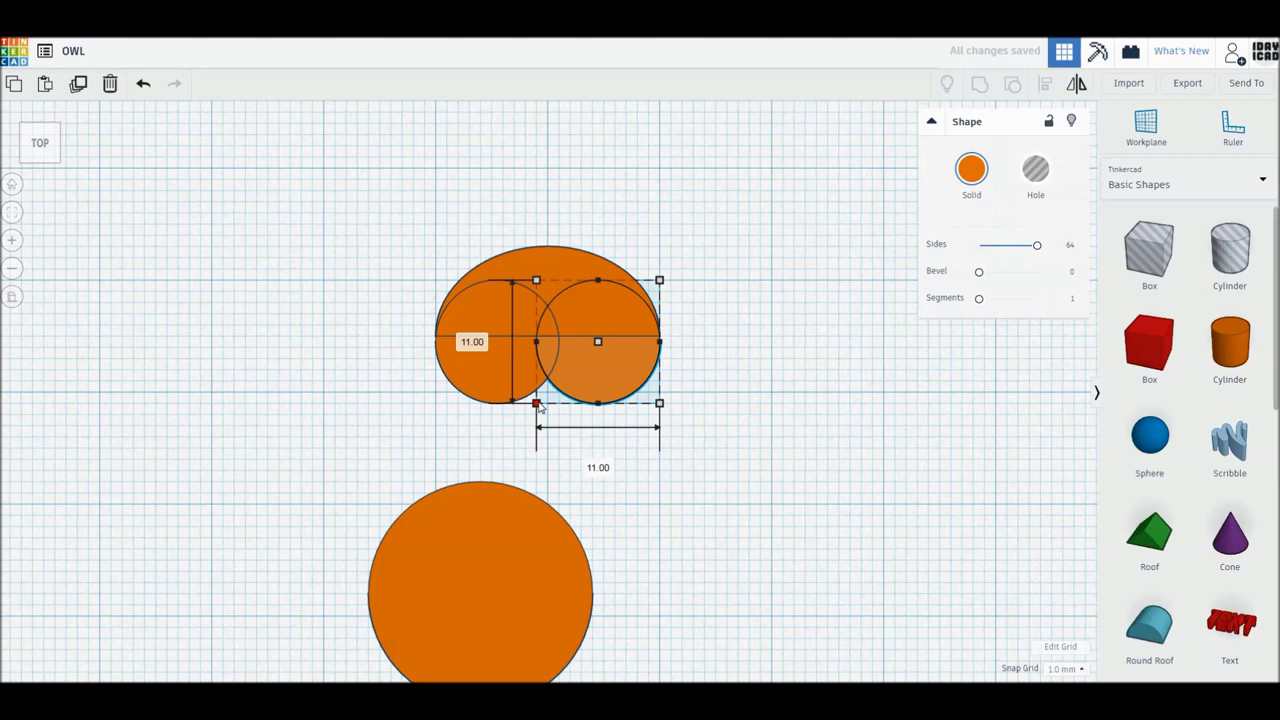
{"action": "left_click_drag", "start_coordinate": [400, 220], "coordinate": [663, 408]}
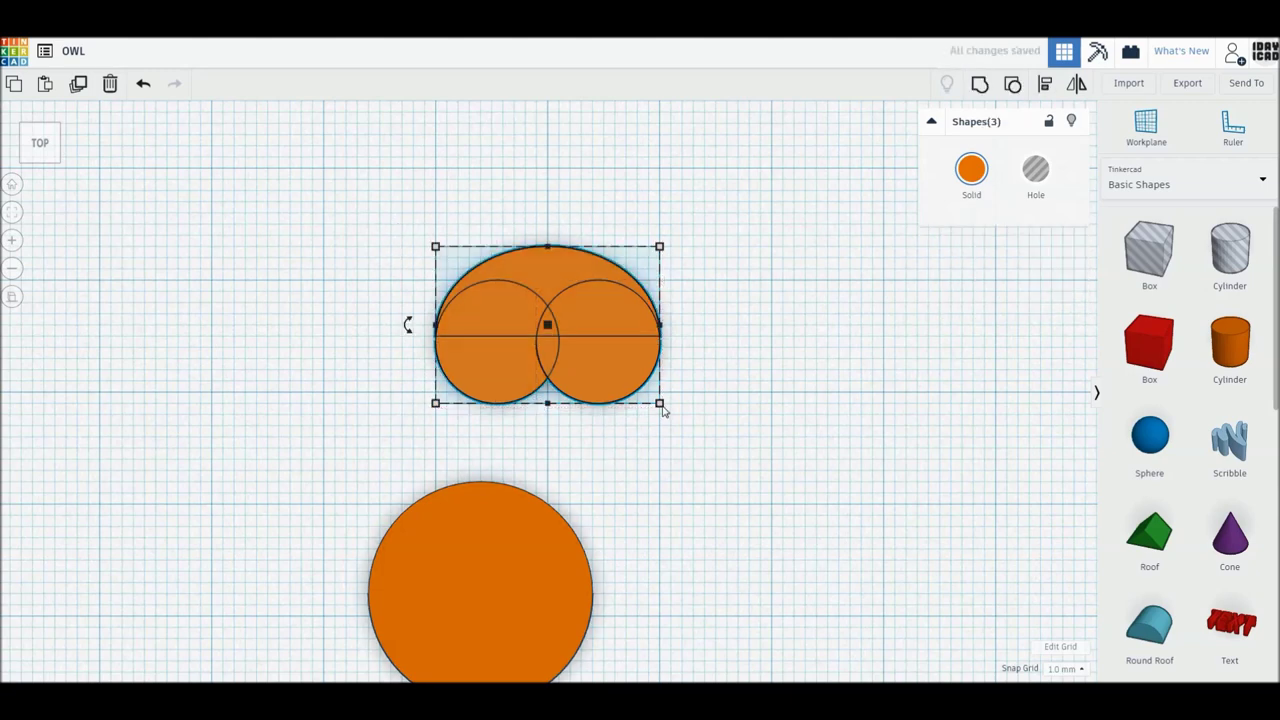
{"action": "key", "text": "ctrl+g"}
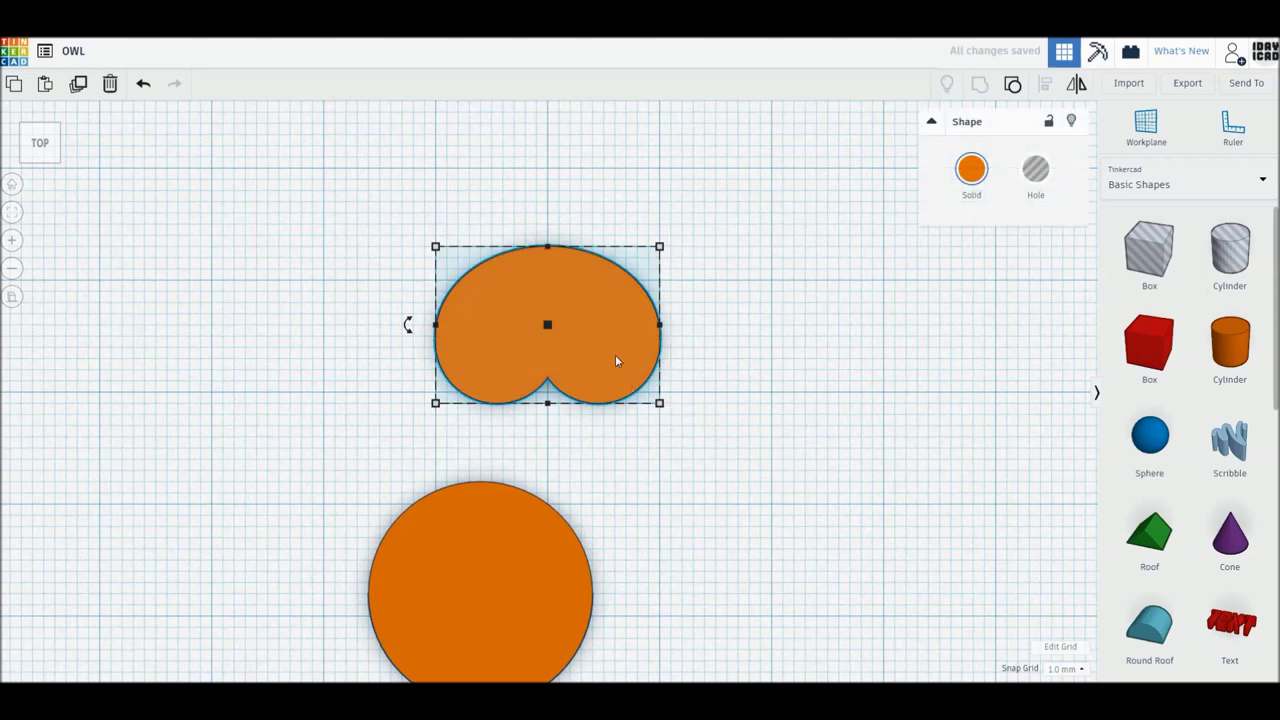
{"action": "left_click_drag", "start_coordinate": [617, 345], "coordinate": [535, 510]}
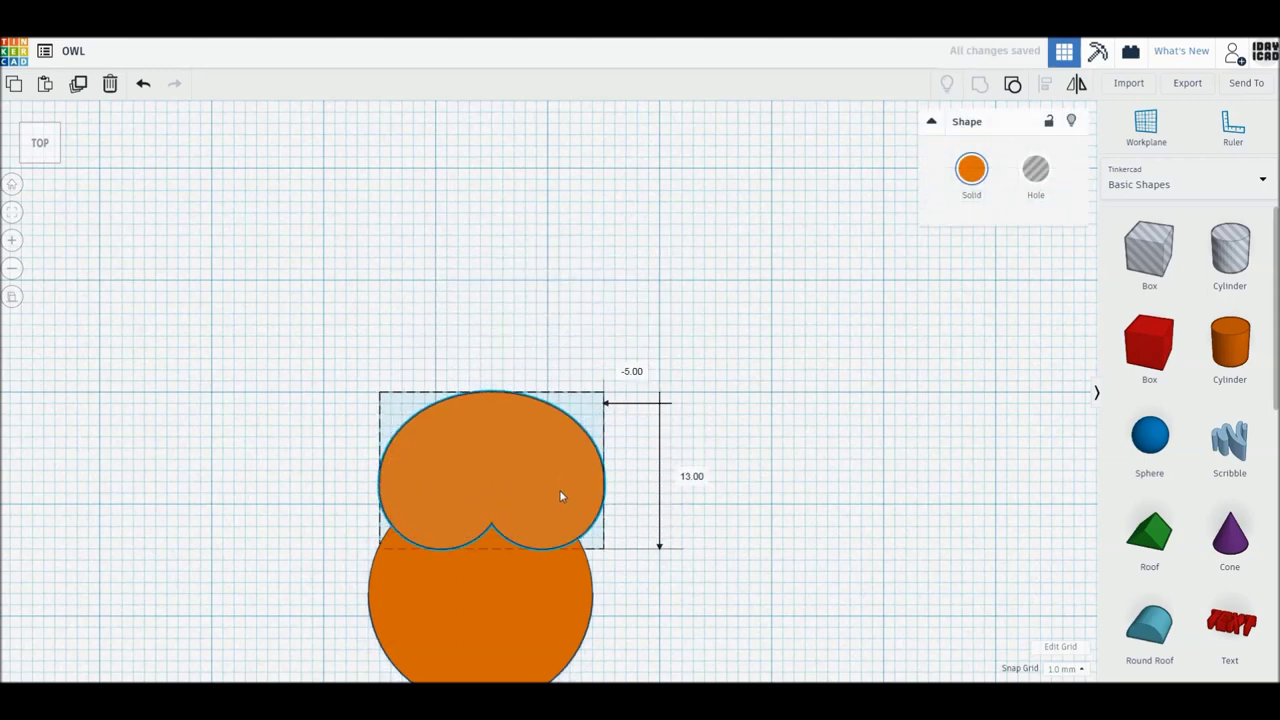
- Colour the head shape light tan and the body circle brown, aligned beneath it
{"action": "left_click_drag", "start_coordinate": [535, 510], "coordinate": [509, 497]}
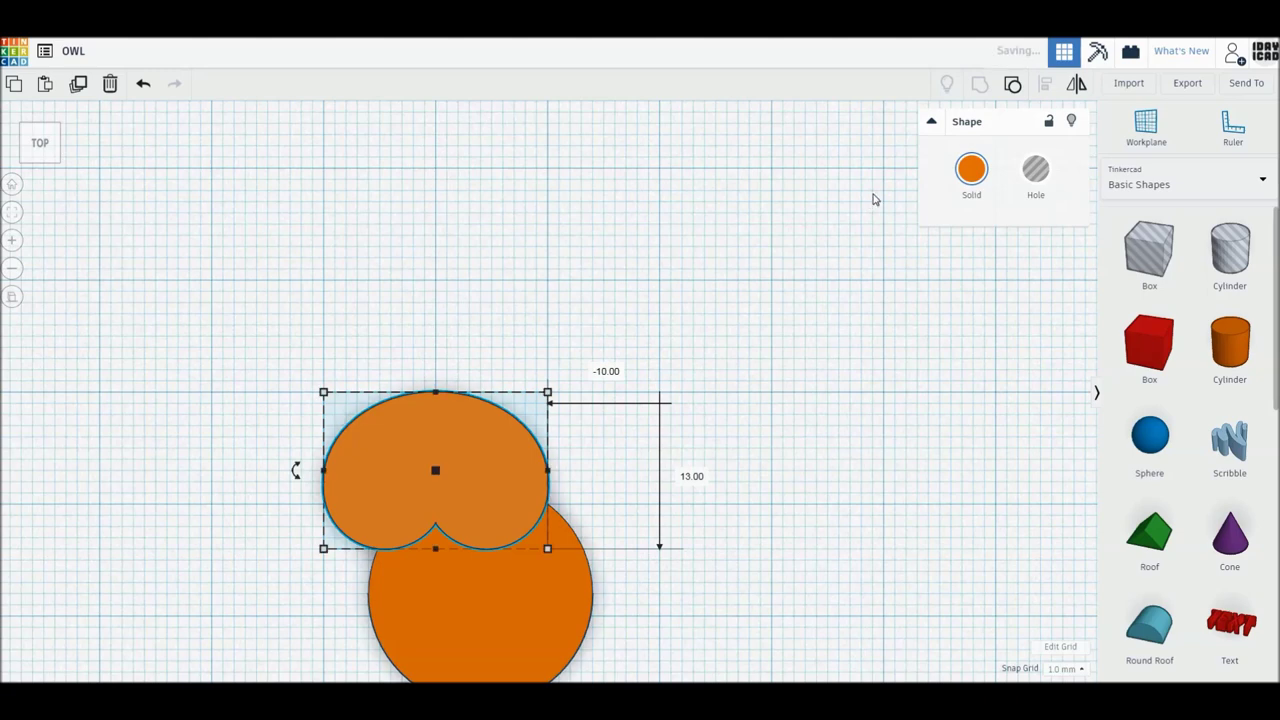
{"action": "left_click", "coordinate": [965, 175]}
{"action": "left_click", "coordinate": [1174, 268]}
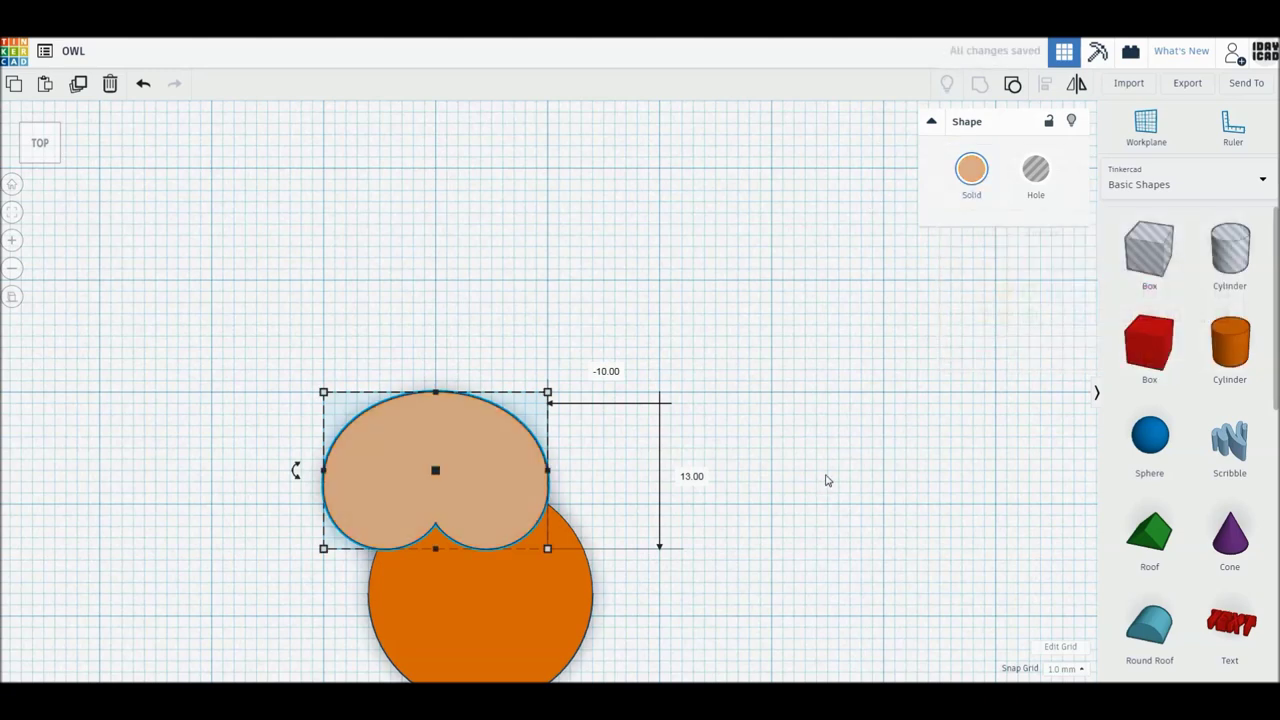
{"action": "middle_click_drag", "start_coordinate": [897, 487], "coordinate": [985, 365]}
{"action": "mouse_move", "coordinate": [616, 468]}
{"action": "left_mouse_down"}
{"action": "mouse_move", "coordinate": [577, 493]}
{"action": "mouse_move", "coordinate": [577, 460]}
{"action": "left_mouse_up"}
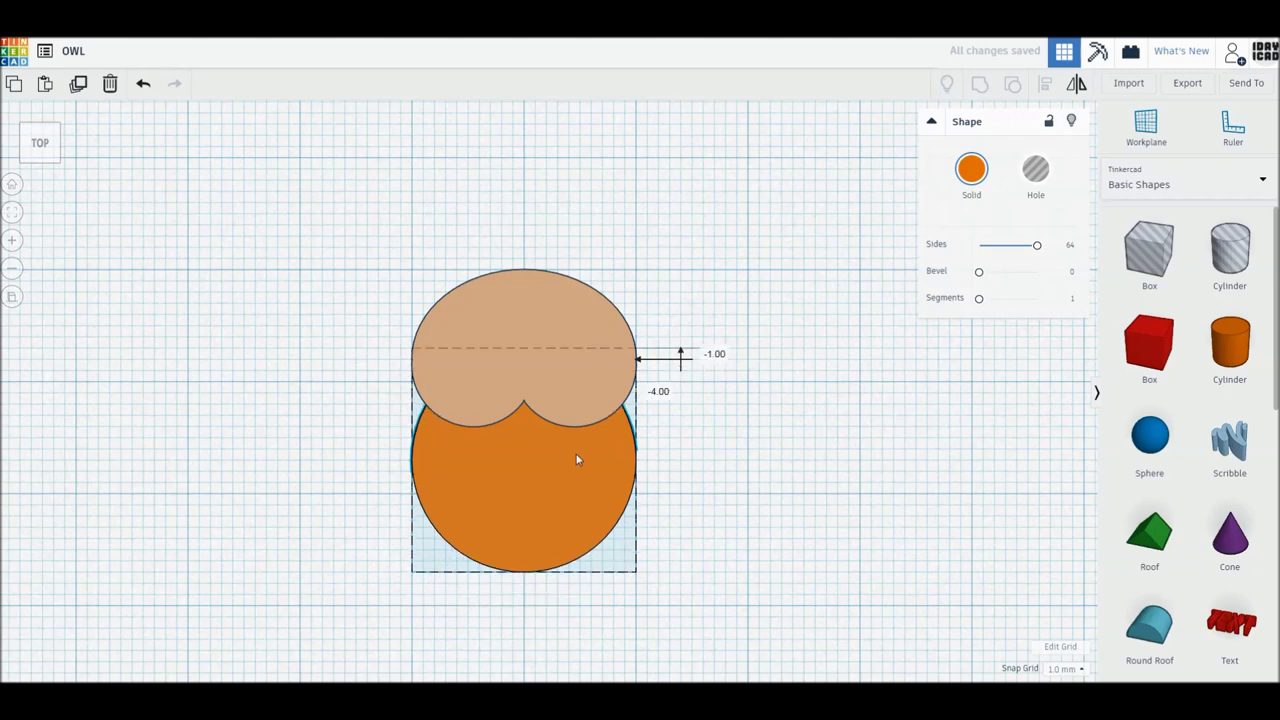
{"action": "left_click", "coordinate": [968, 172]}
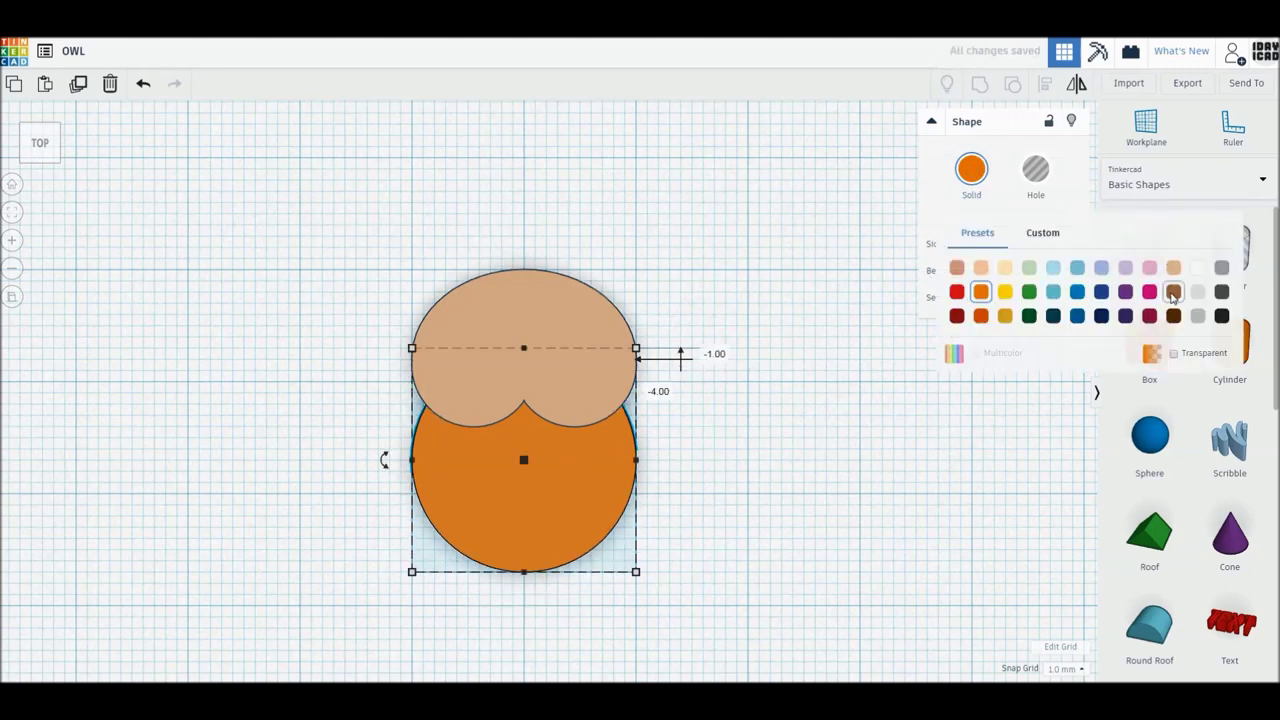
{"action": "left_click", "coordinate": [1173, 291]}
{"action": "left_click", "coordinate": [816, 447]}
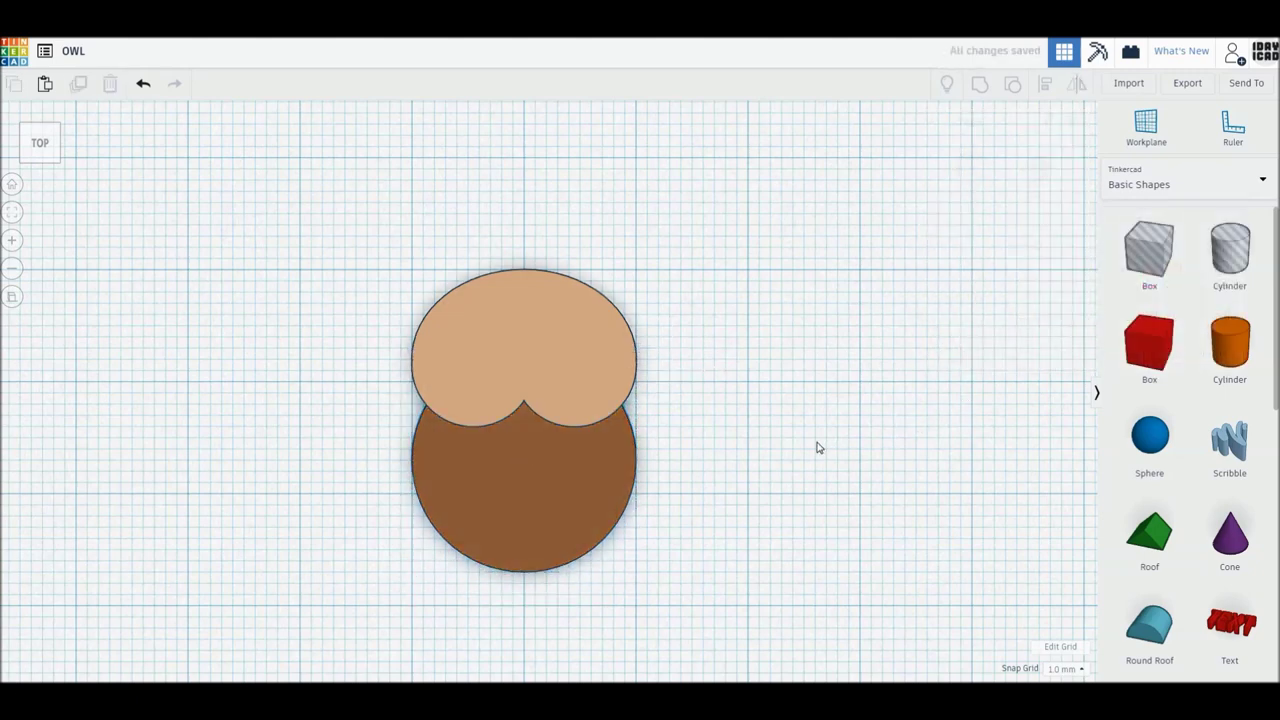
- Ungroup the head, space the eye circles 5.00 apart, colour them tan and group them
{"action": "left_click", "coordinate": [540, 396]}
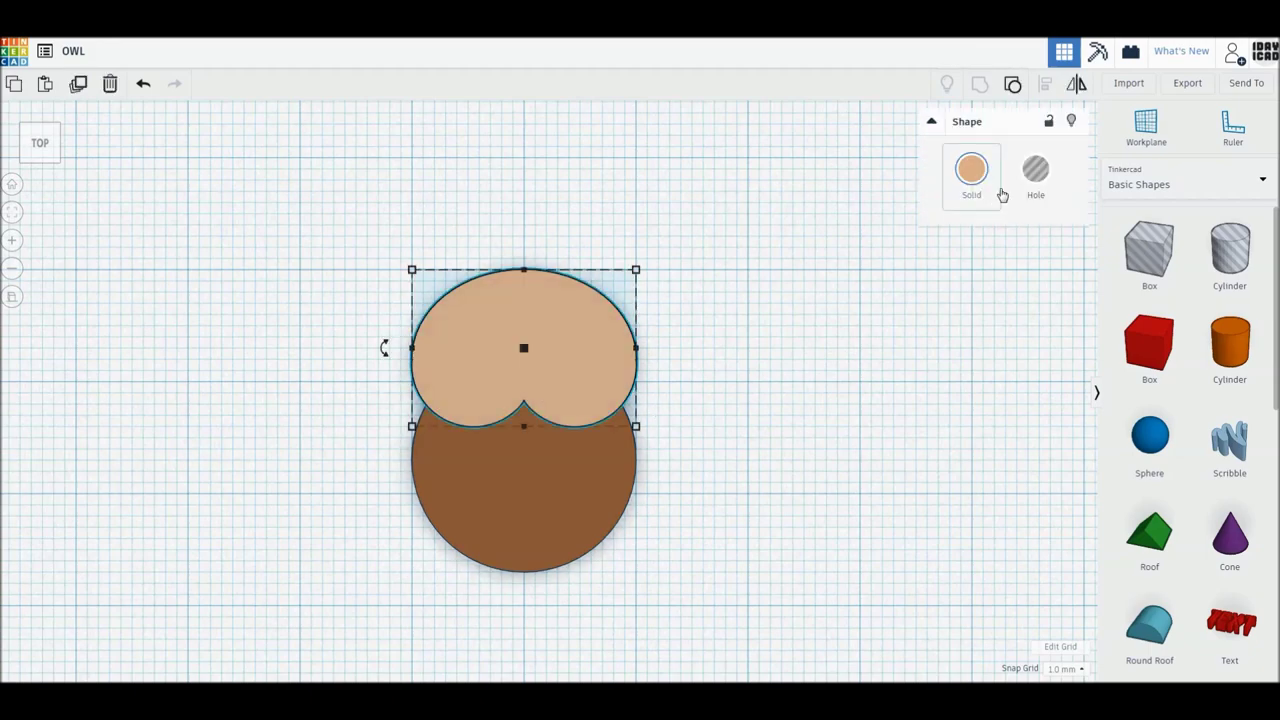
{"action": "left_click", "coordinate": [1012, 83]}
{"action": "right_click_drag", "start_coordinate": [590, 397], "coordinate": [521, 365]}
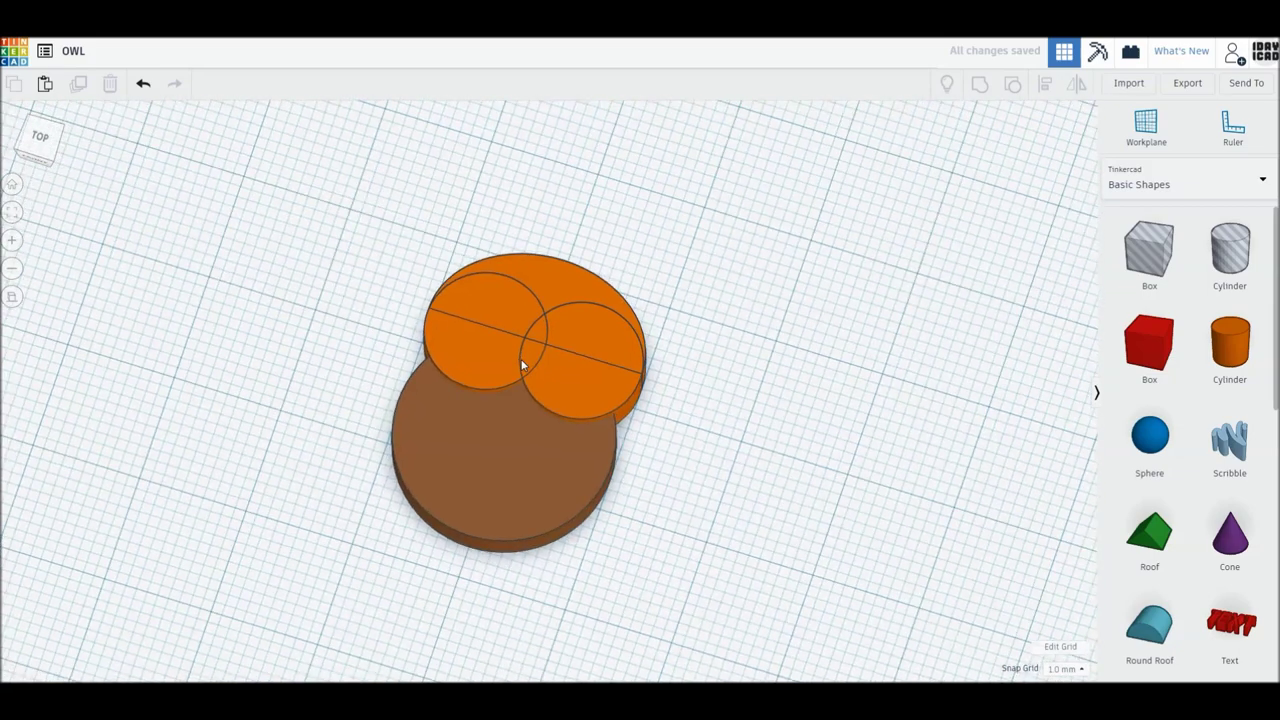
{"action": "left_click", "coordinate": [538, 310]}
{"action": "left_click", "coordinate": [505, 363]}
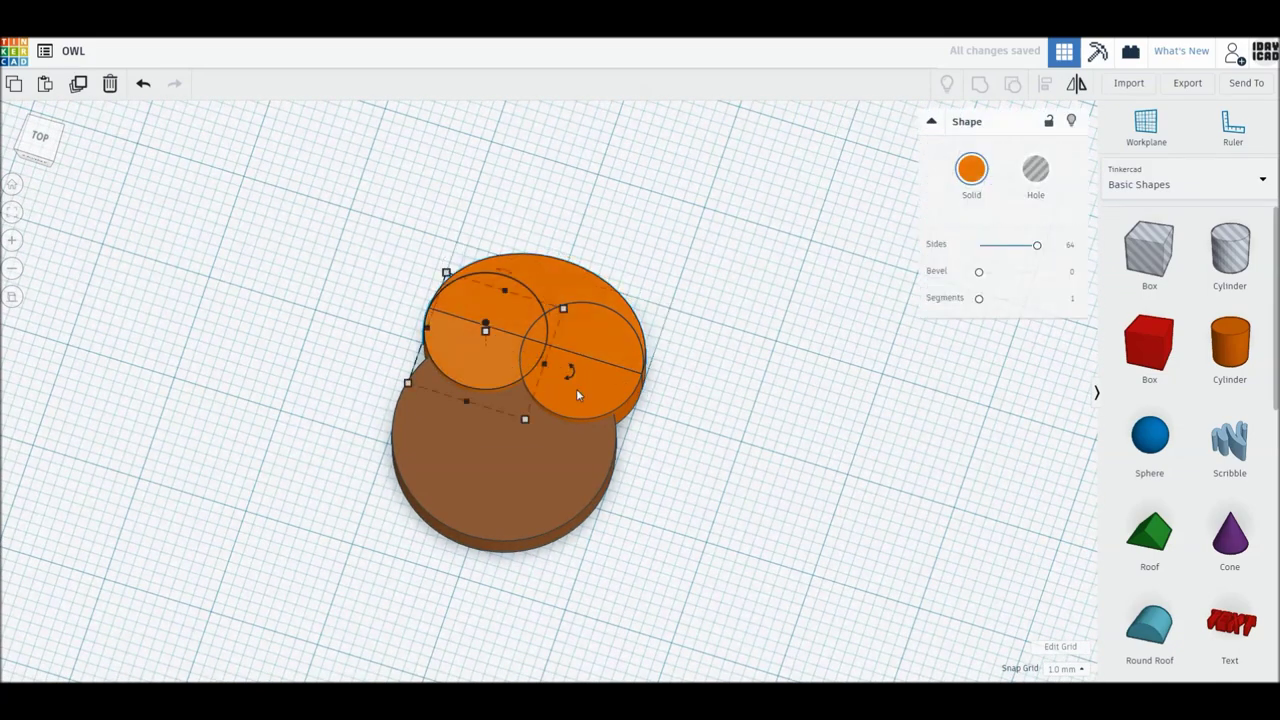
{"action": "left_click", "coordinate": [560, 375], "text": "shift"}
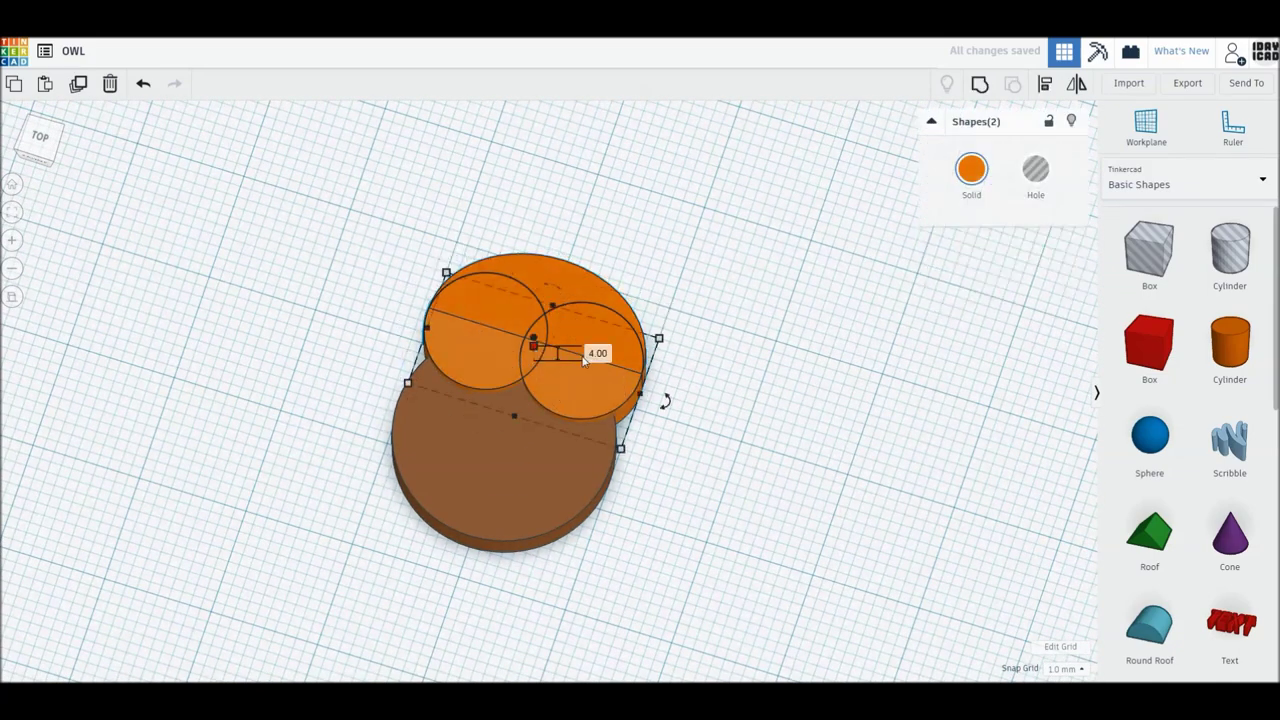
{"action": "type", "text": "5"}
{"action": "key", "text": "Return"}
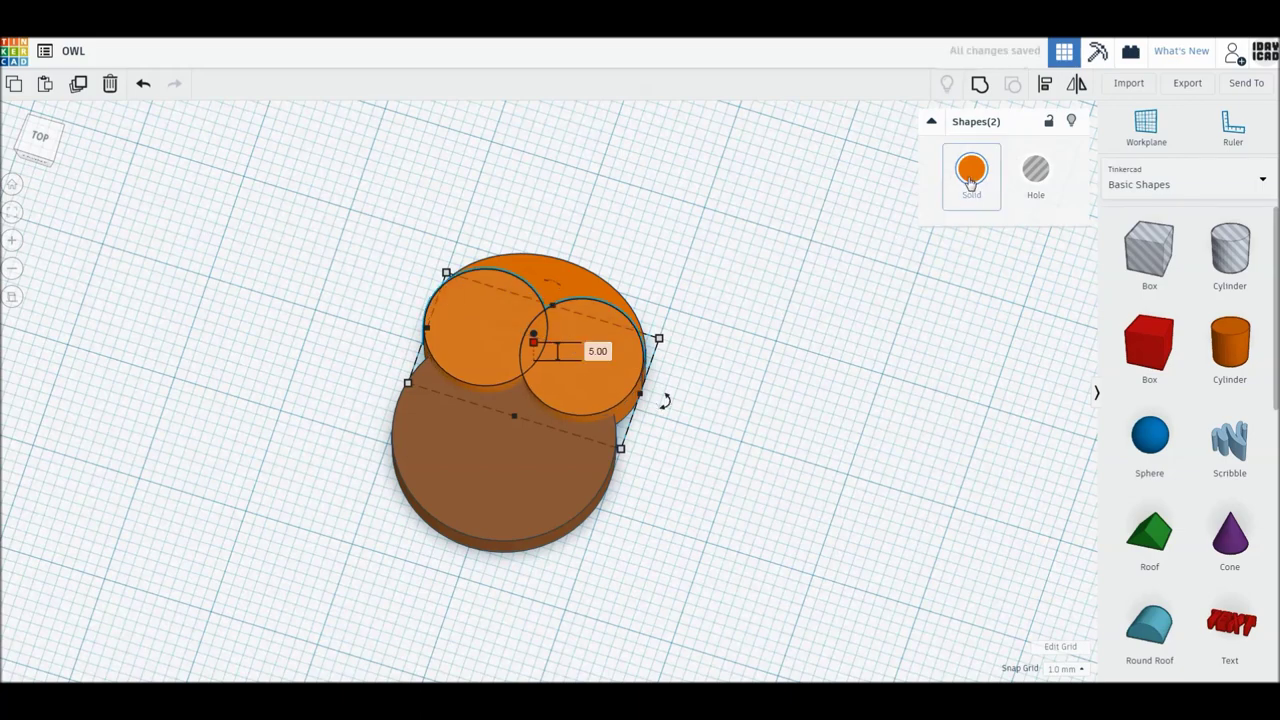
{"action": "left_click", "coordinate": [970, 175]}
{"action": "left_click", "coordinate": [1174, 270]}
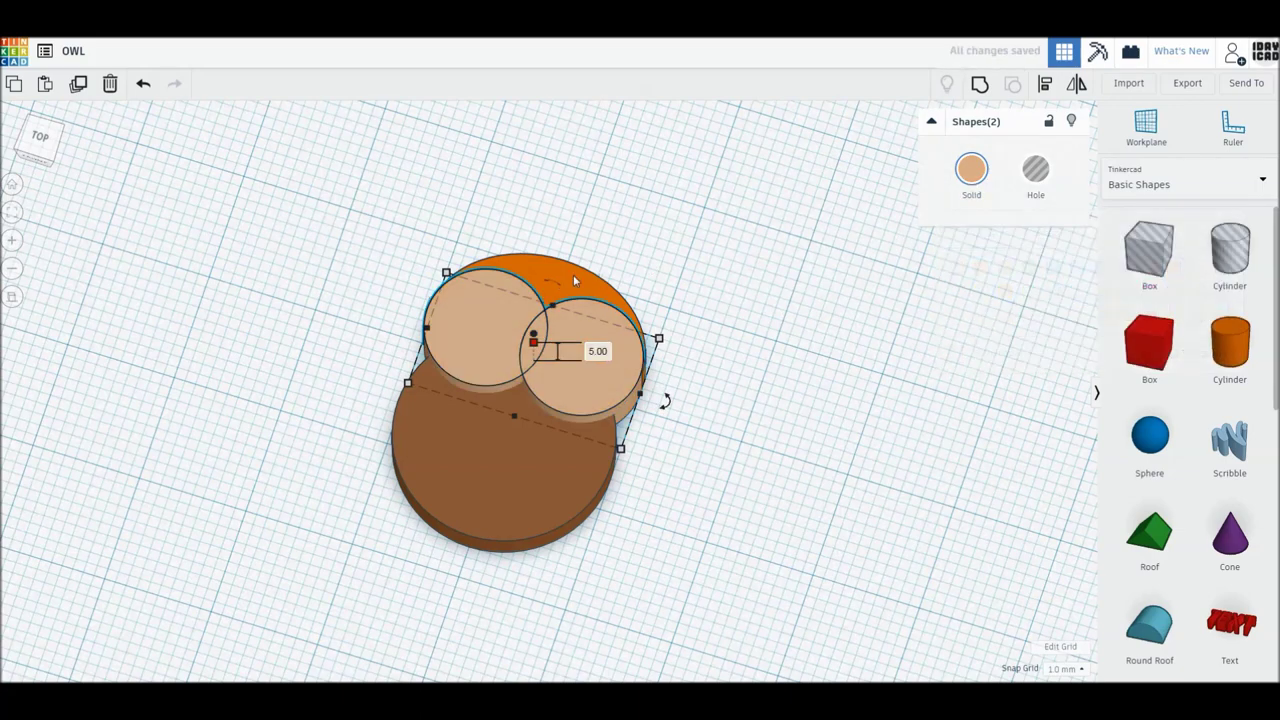
{"action": "key", "text": "ctrl+g"}
- Colour the head back circle brown
{"action": "left_click", "coordinate": [981, 176]}
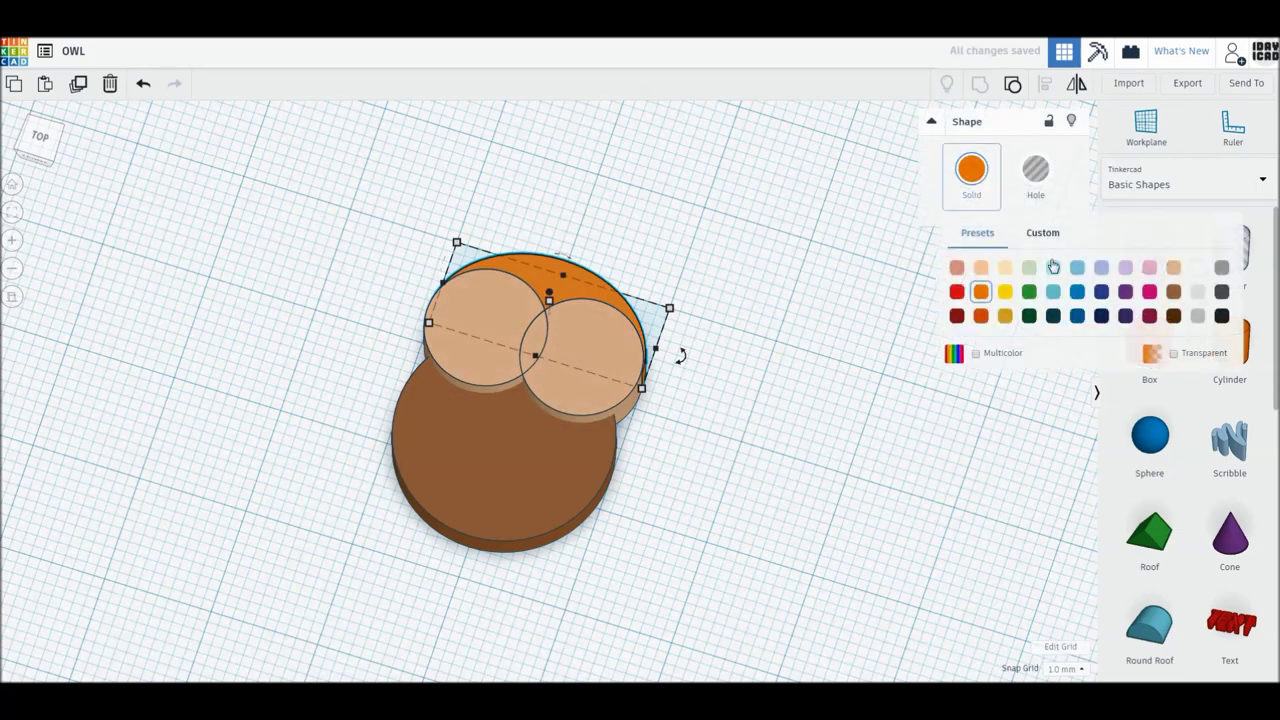
{"action": "left_click", "coordinate": [1174, 293]}
{"action": "left_click", "coordinate": [625, 474]}
{"action": "right_click_drag", "start_coordinate": [625, 474], "coordinate": [471, 516]}
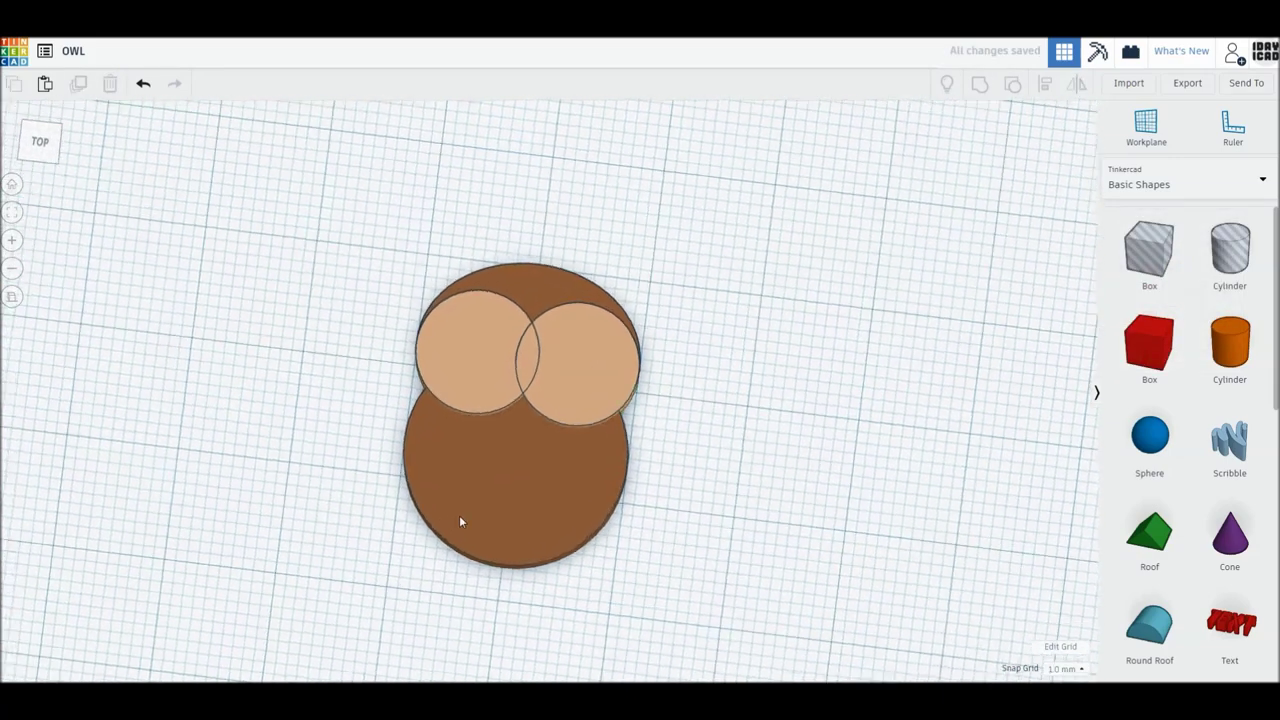
- Group all owl parts into one Multicolor group
{"action": "left_click_drag", "start_coordinate": [330, 256], "coordinate": [675, 556]}
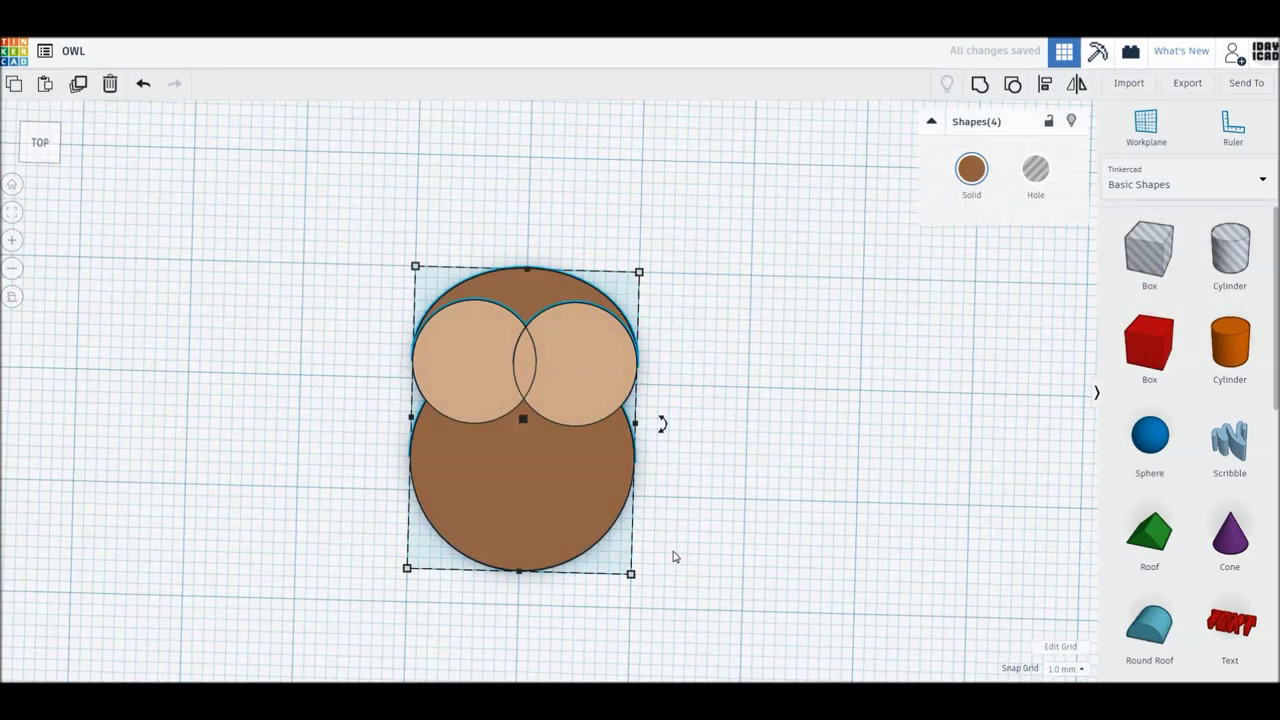
{"action": "left_click", "coordinate": [683, 570]}
{"action": "left_click", "coordinate": [567, 526]}
{"action": "left_click_drag", "start_coordinate": [347, 218], "coordinate": [708, 571]}
{"action": "key", "text": "ctrl+g"}
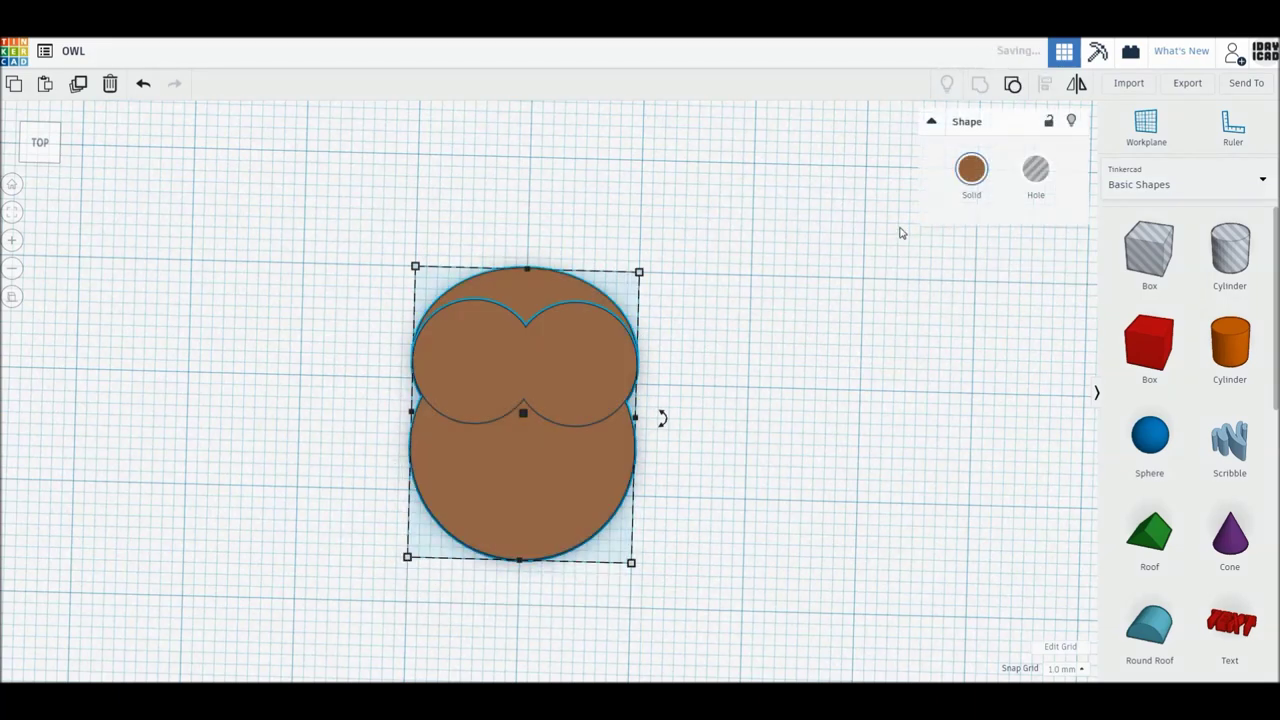
{"action": "left_click", "coordinate": [971, 170]}
{"action": "left_click", "coordinate": [982, 358]}
{"action": "left_click", "coordinate": [843, 437]}
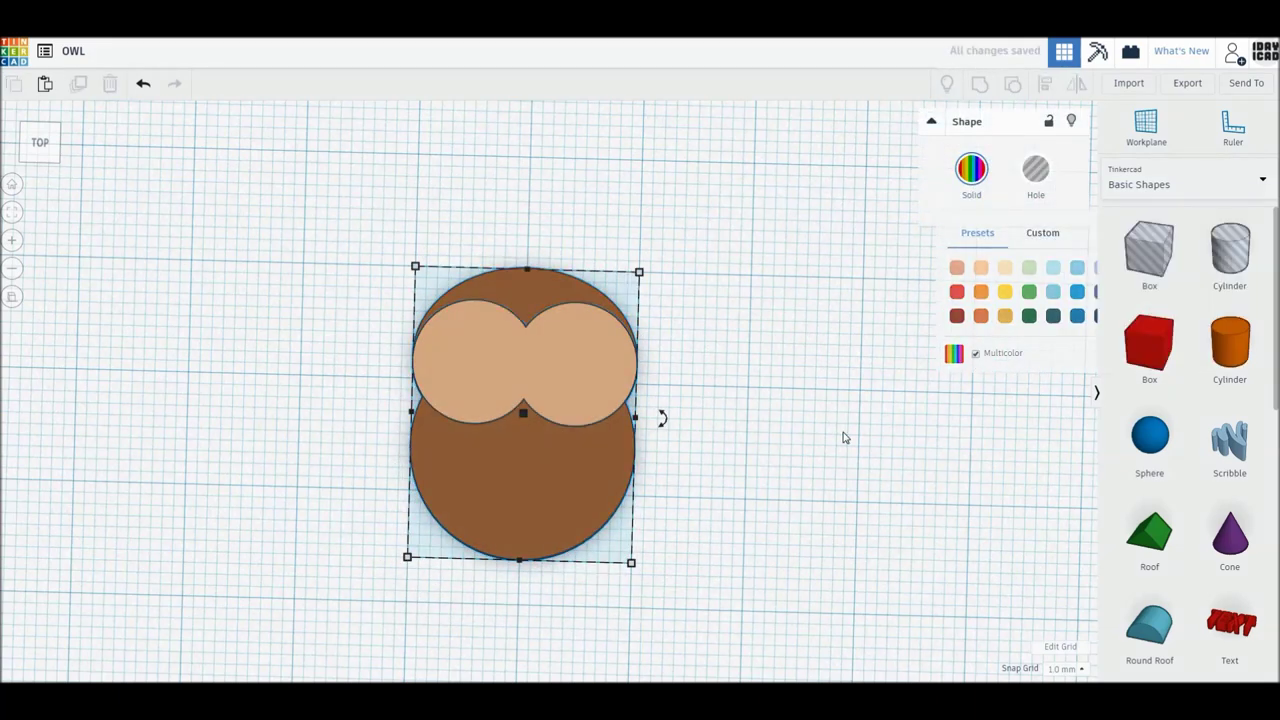
- Add a smooth cylinder hole, shrink it to 7 x 7 and centre it on the left eye
{"action": "left_click_drag", "start_coordinate": [1230, 250], "coordinate": [771, 434]}
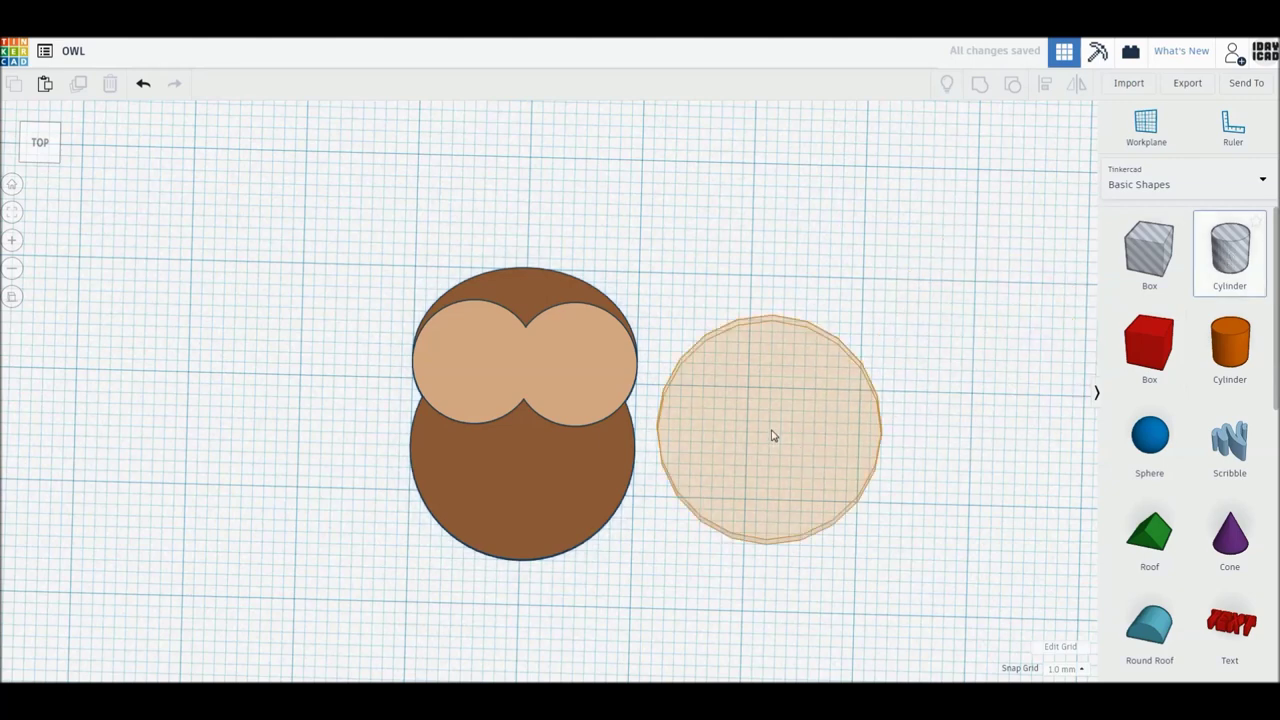
{"action": "left_click_drag", "start_coordinate": [987, 245], "coordinate": [1067, 253]}
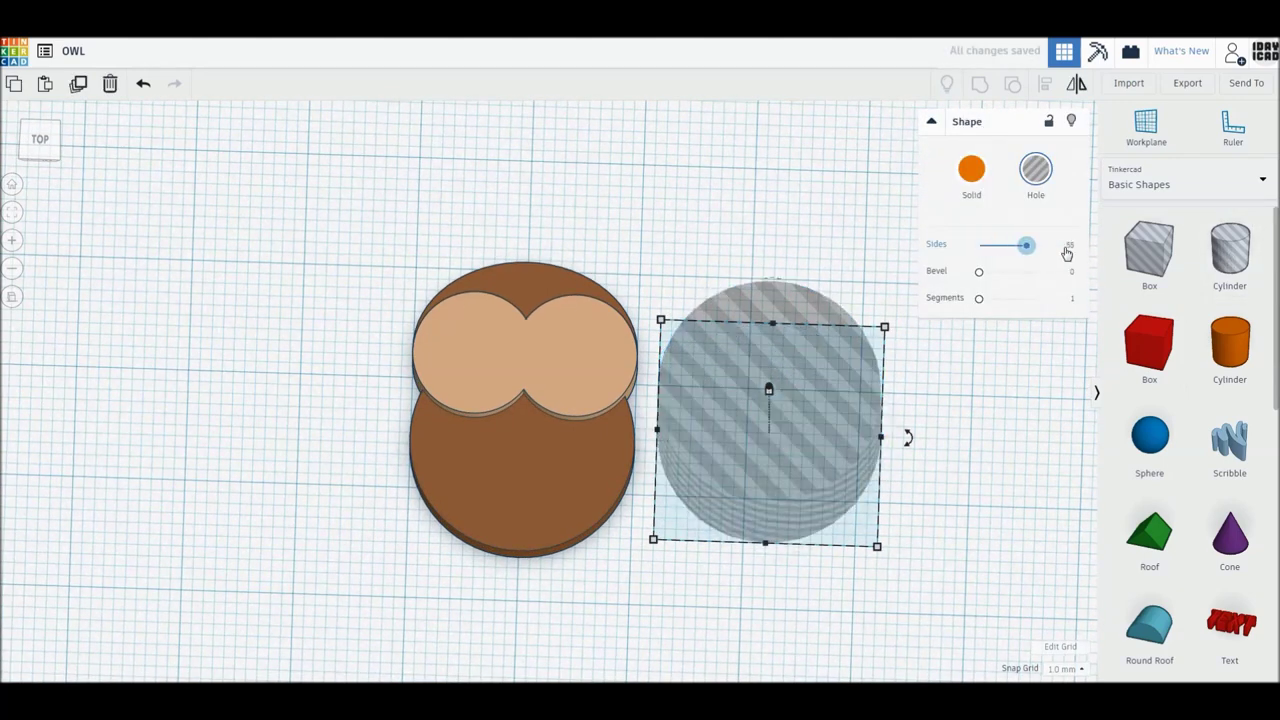
{"action": "mouse_move", "coordinate": [877, 546]}
{"action": "left_mouse_down"}
{"action": "mouse_move", "coordinate": [757, 450]}
{"action": "mouse_move", "coordinate": [747, 419]}
{"action": "left_mouse_up"}
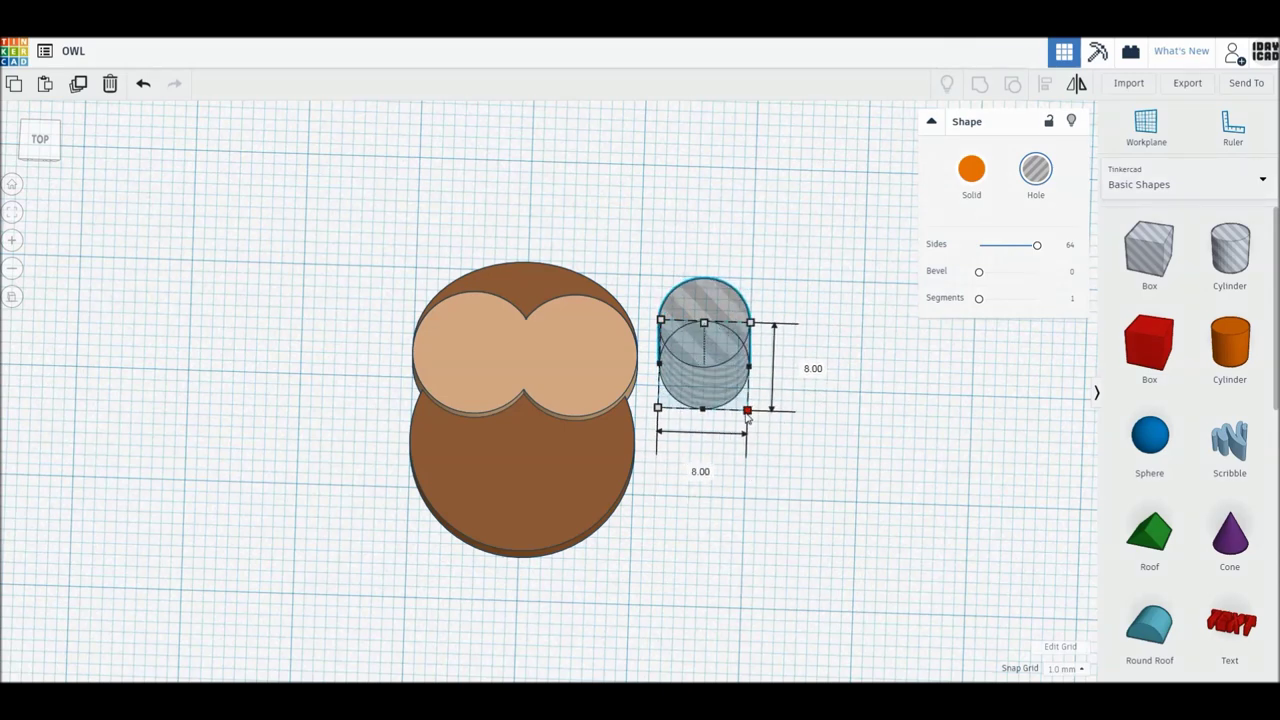
{"action": "left_click", "coordinate": [40, 140]}
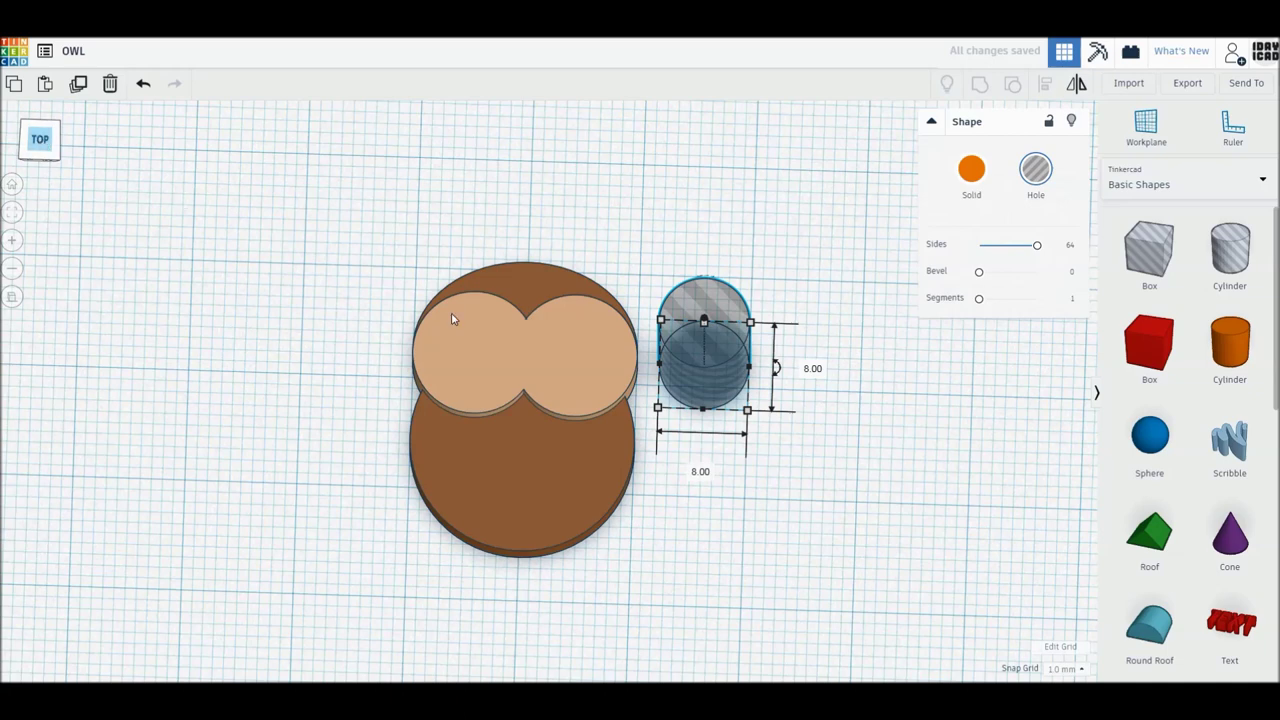
{"action": "left_click", "coordinate": [317, 366]}
{"action": "left_click_drag", "start_coordinate": [712, 396], "coordinate": [488, 393]}
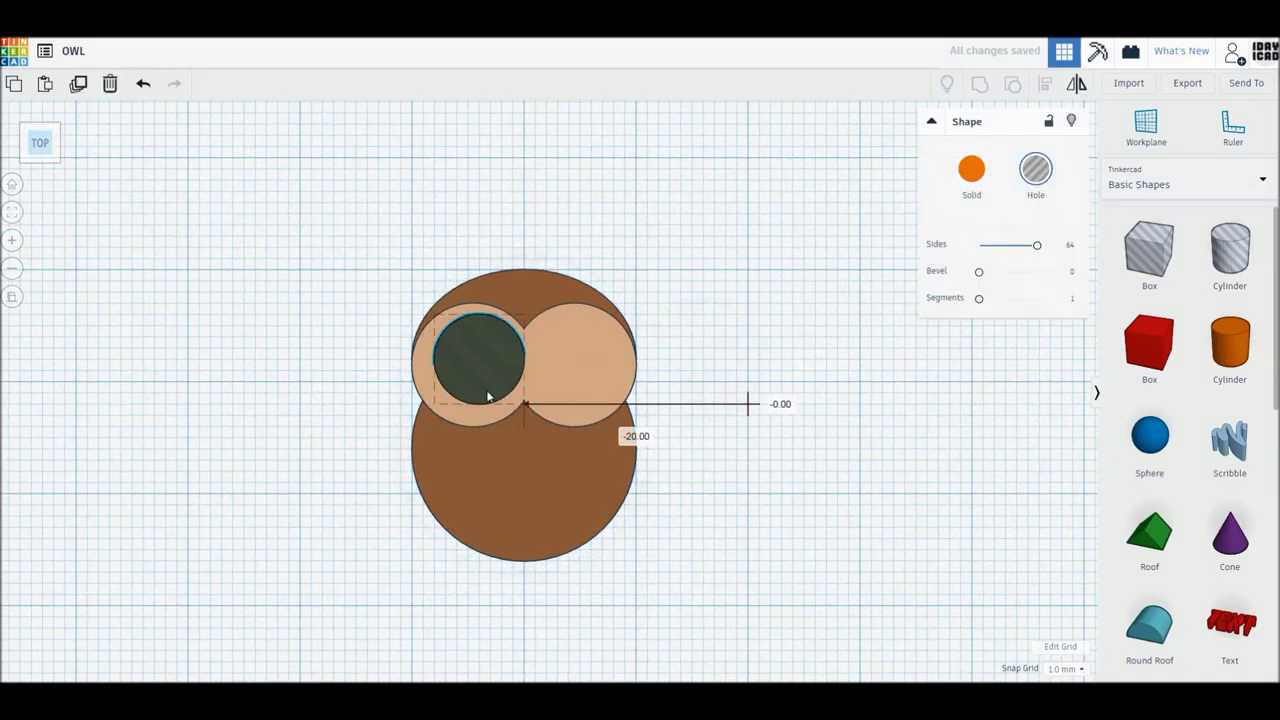
{"action": "left_click_drag", "start_coordinate": [488, 393], "coordinate": [479, 392]}
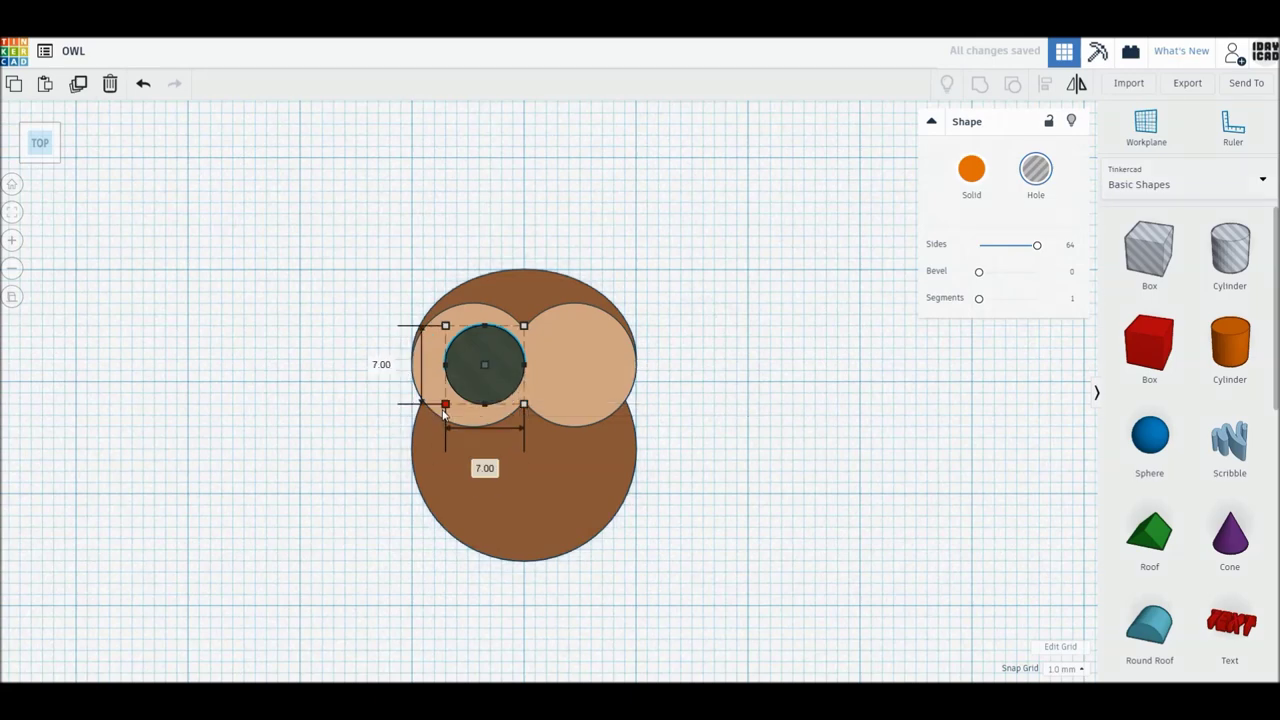
- Copy the hole onto the right eye, raise both, and group them with the owl
{"action": "left_click", "coordinate": [797, 400]}
{"action": "left_click_drag", "start_coordinate": [497, 393], "coordinate": [582, 385], "text": "alt"}
{"action": "left_click", "coordinate": [501, 377], "text": "shift"}
{"action": "right_click_drag", "start_coordinate": [589, 450], "coordinate": [565, 337]}
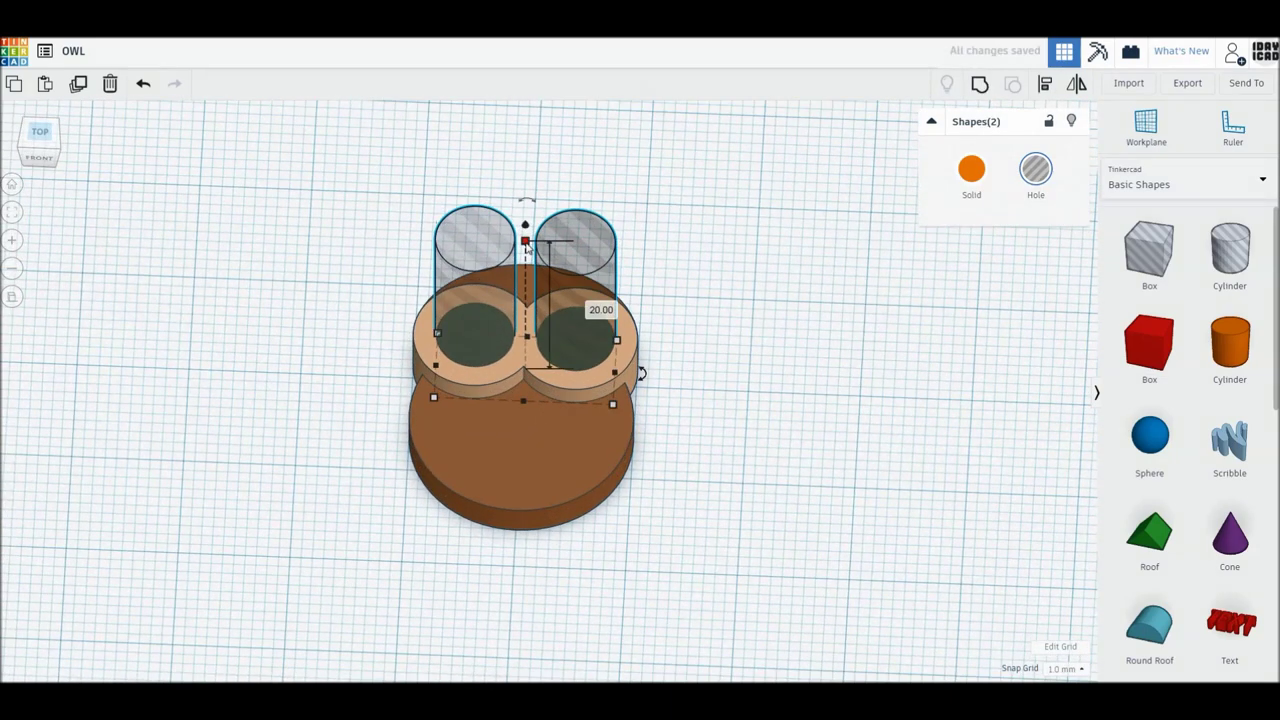
{"action": "left_click_drag", "start_coordinate": [525, 228], "coordinate": [526, 201]}
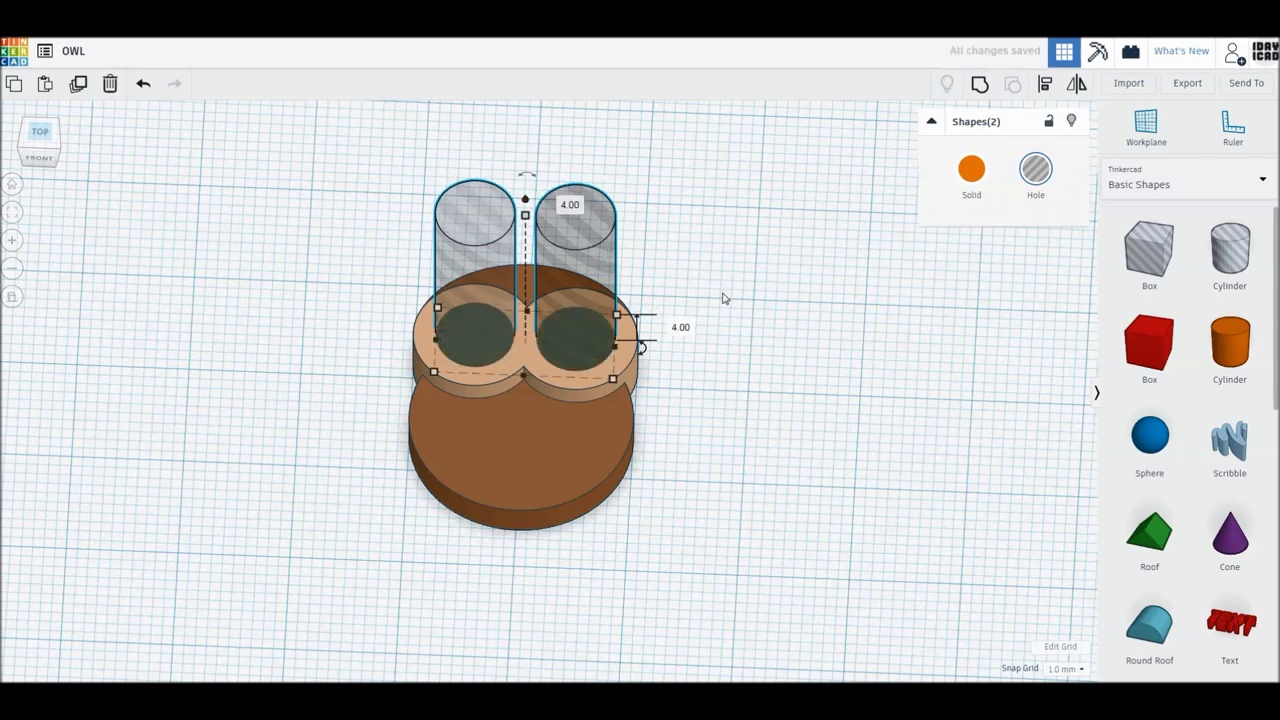
{"action": "key", "text": "ctrl+a"}
{"action": "key", "text": "ctrl+g"}
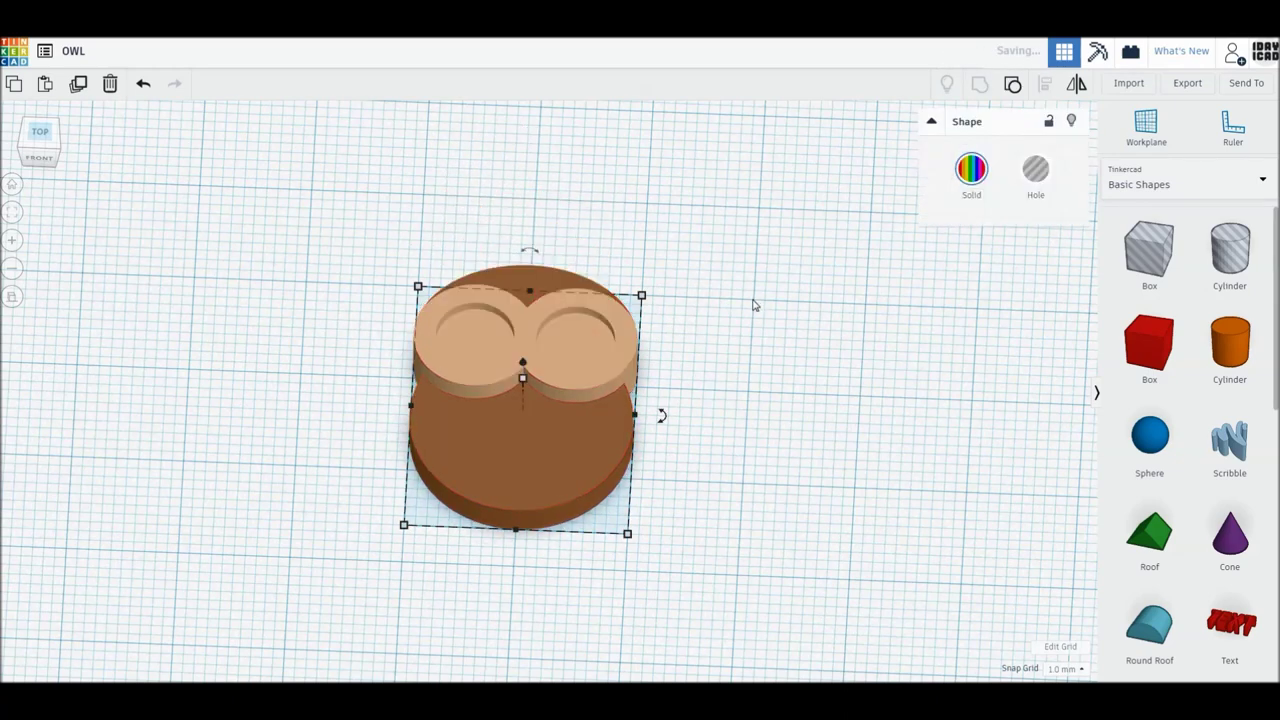
- Add a 3 x 3 mm cylinder, 5 mm tall with 64 sides
{"action": "left_click_drag", "start_coordinate": [1230, 342], "coordinate": [814, 380]}
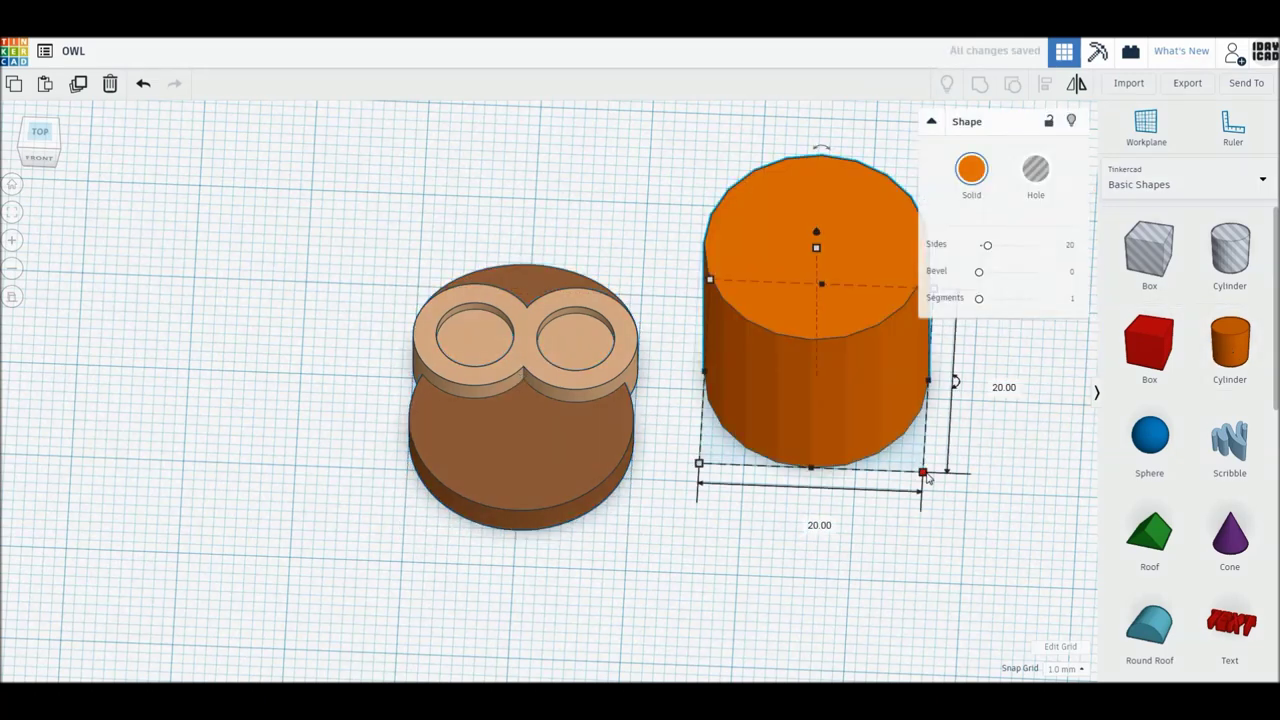
{"action": "left_click_drag", "start_coordinate": [922, 472], "coordinate": [742, 310]}
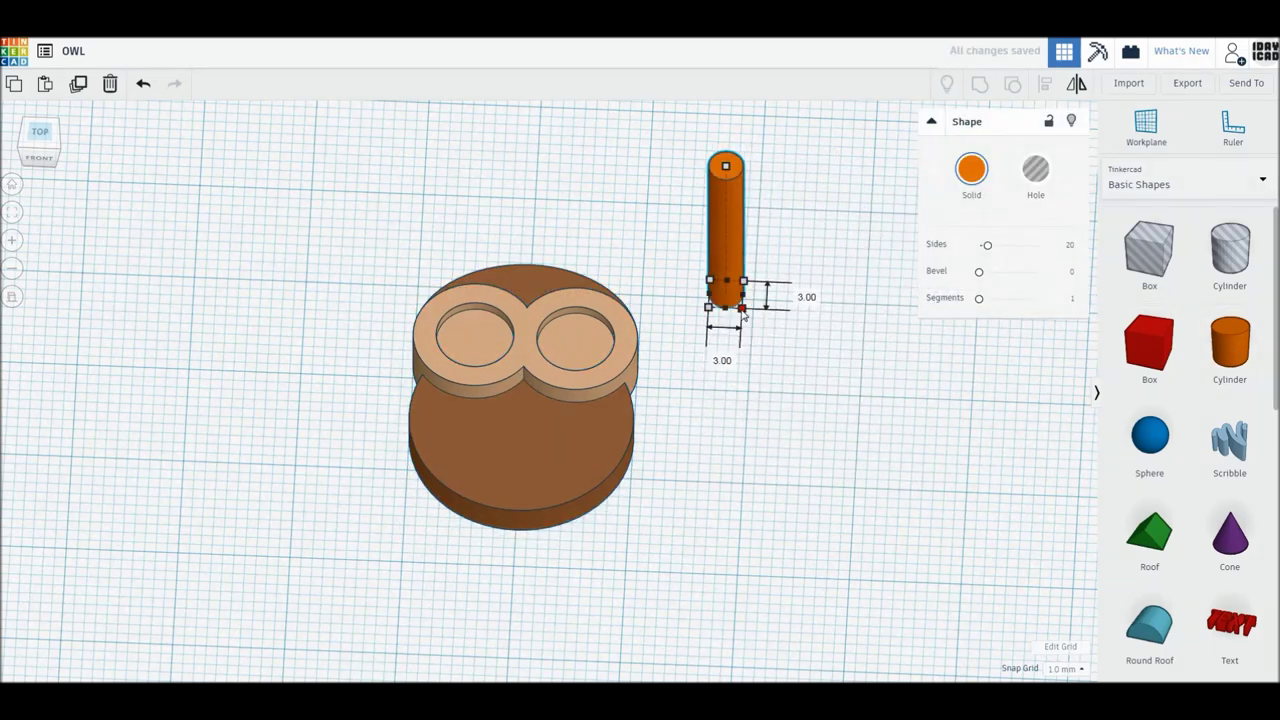
{"action": "mouse_move", "coordinate": [726, 165]}
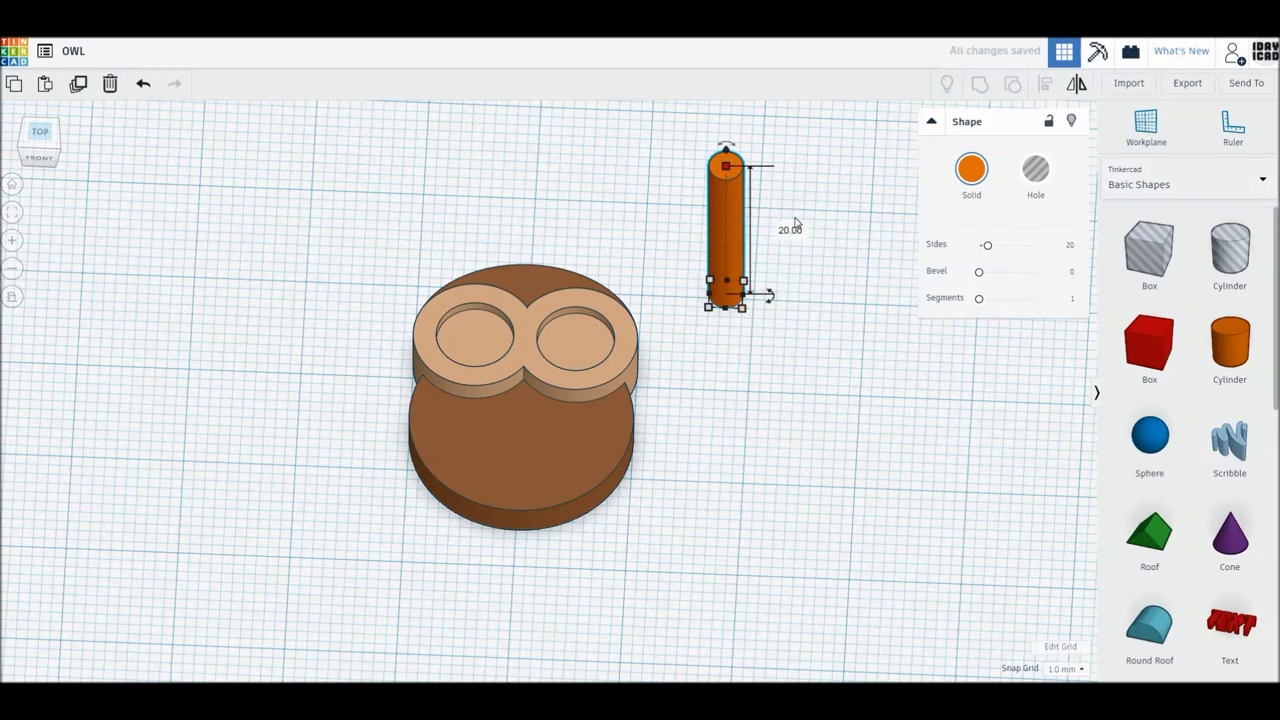
{"action": "type", "text": "5"}
{"action": "key", "text": "Return"}
{"action": "left_click_drag", "start_coordinate": [987, 251], "coordinate": [1075, 251]}
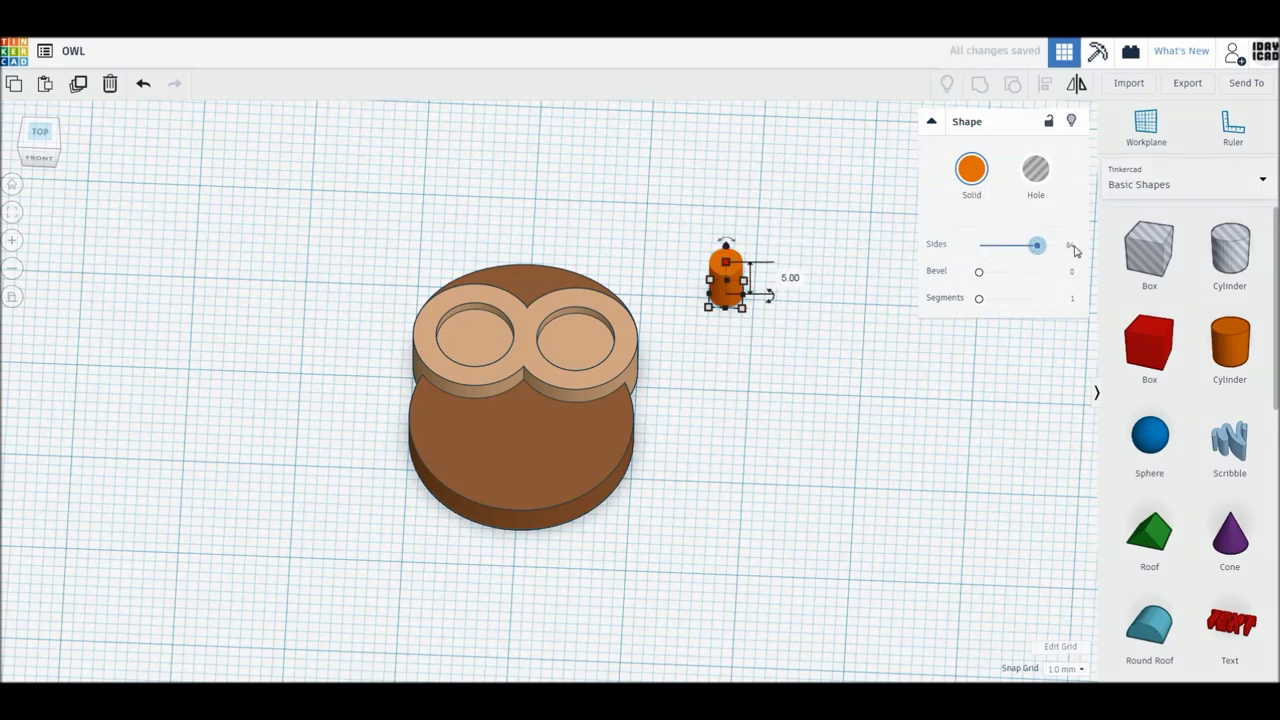
{"action": "left_click", "coordinate": [39, 131]}
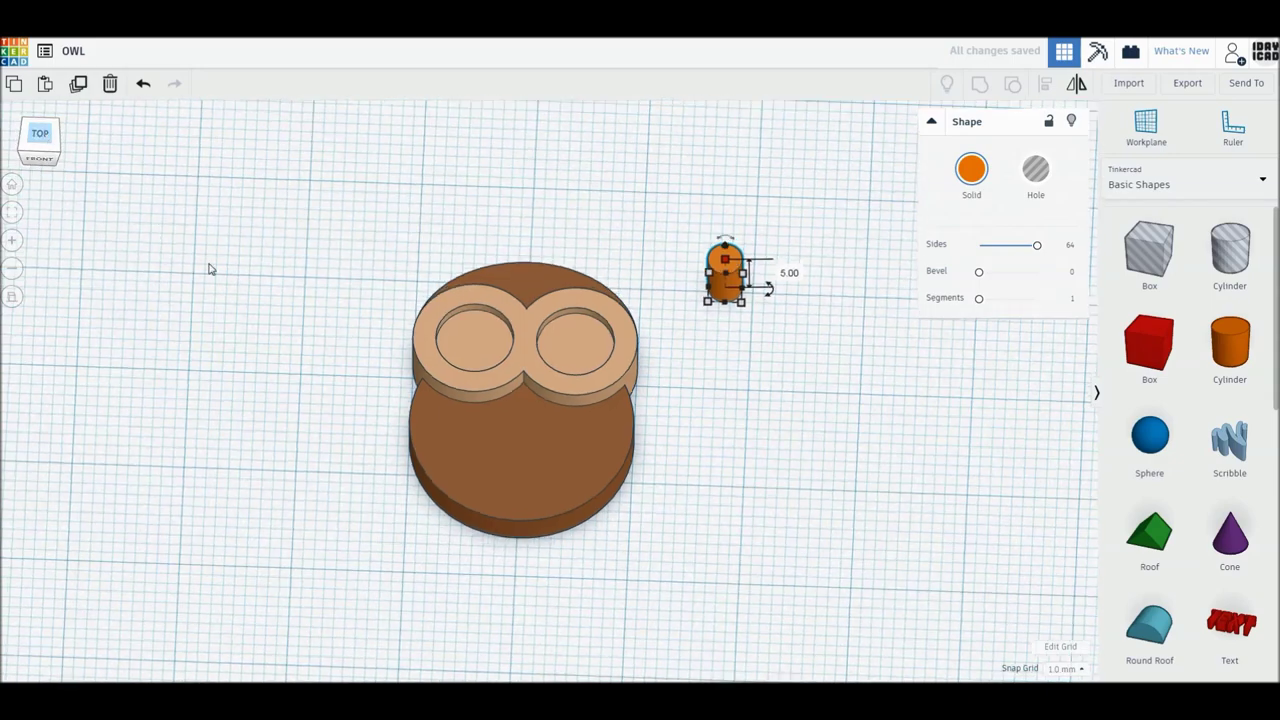
{"action": "left_click", "coordinate": [209, 269]}
- Place it in the left eye as a dark grey pupil and copy it into the right eye
{"action": "left_click_drag", "start_coordinate": [725, 267], "coordinate": [488, 368]}
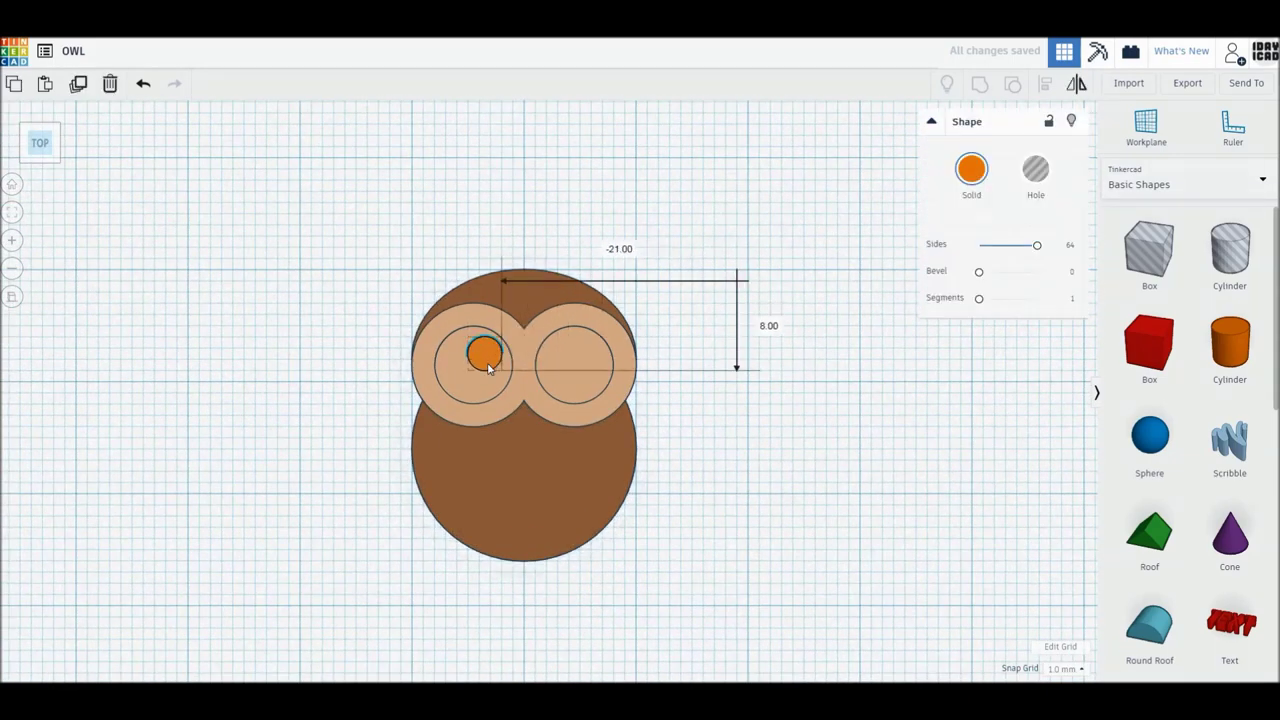
{"action": "left_click", "coordinate": [974, 174]}
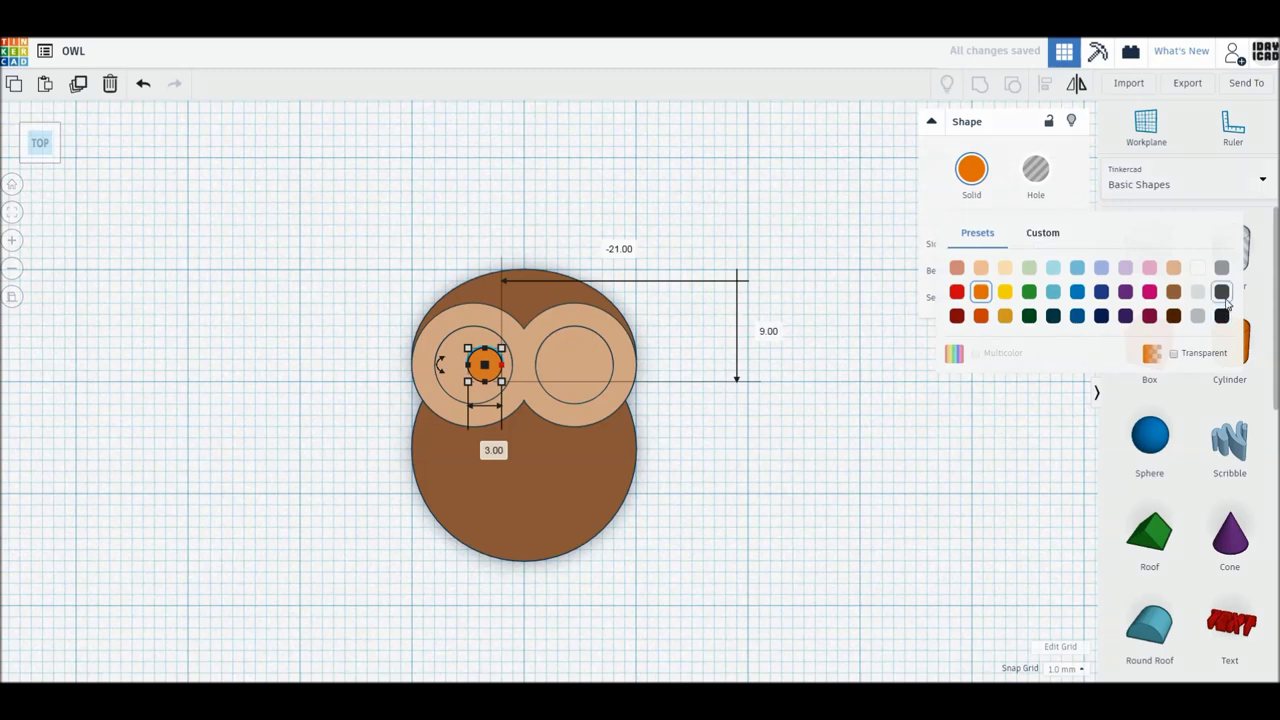
{"action": "left_click", "coordinate": [1222, 291]}
{"action": "left_click_drag", "start_coordinate": [486, 366], "coordinate": [566, 370], "text": "alt"}
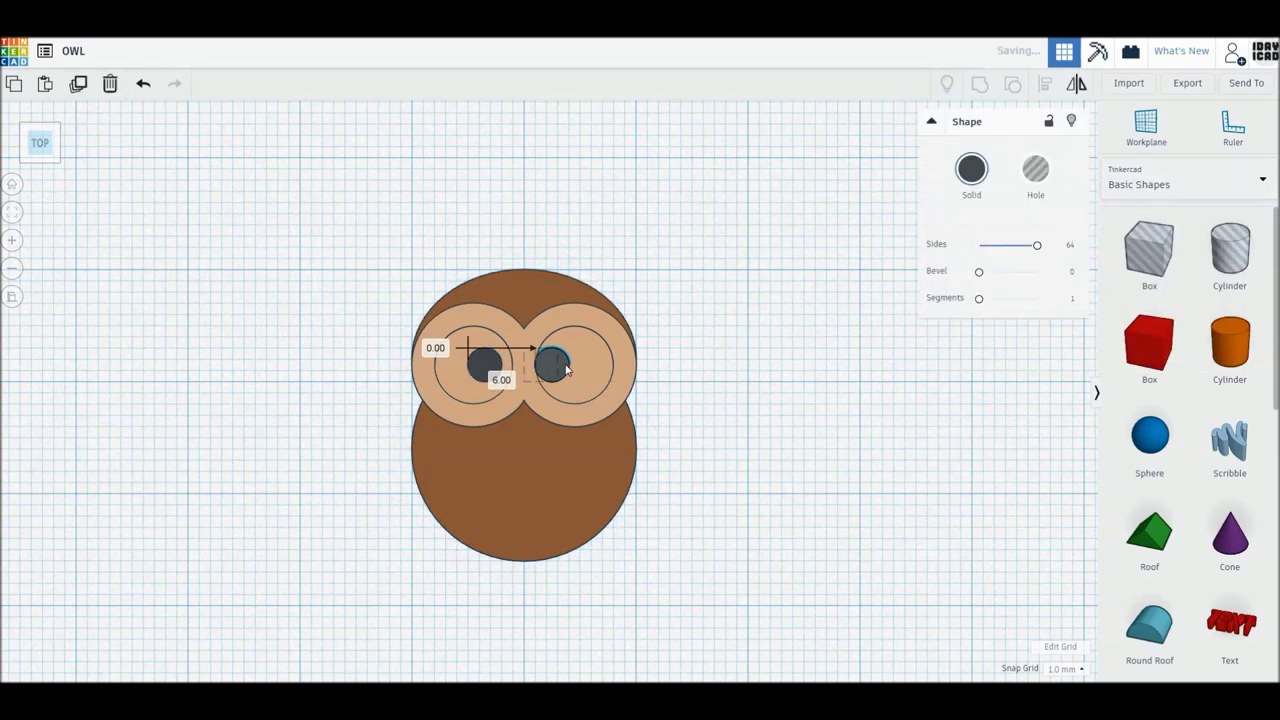
{"action": "left_click", "coordinate": [730, 420]}
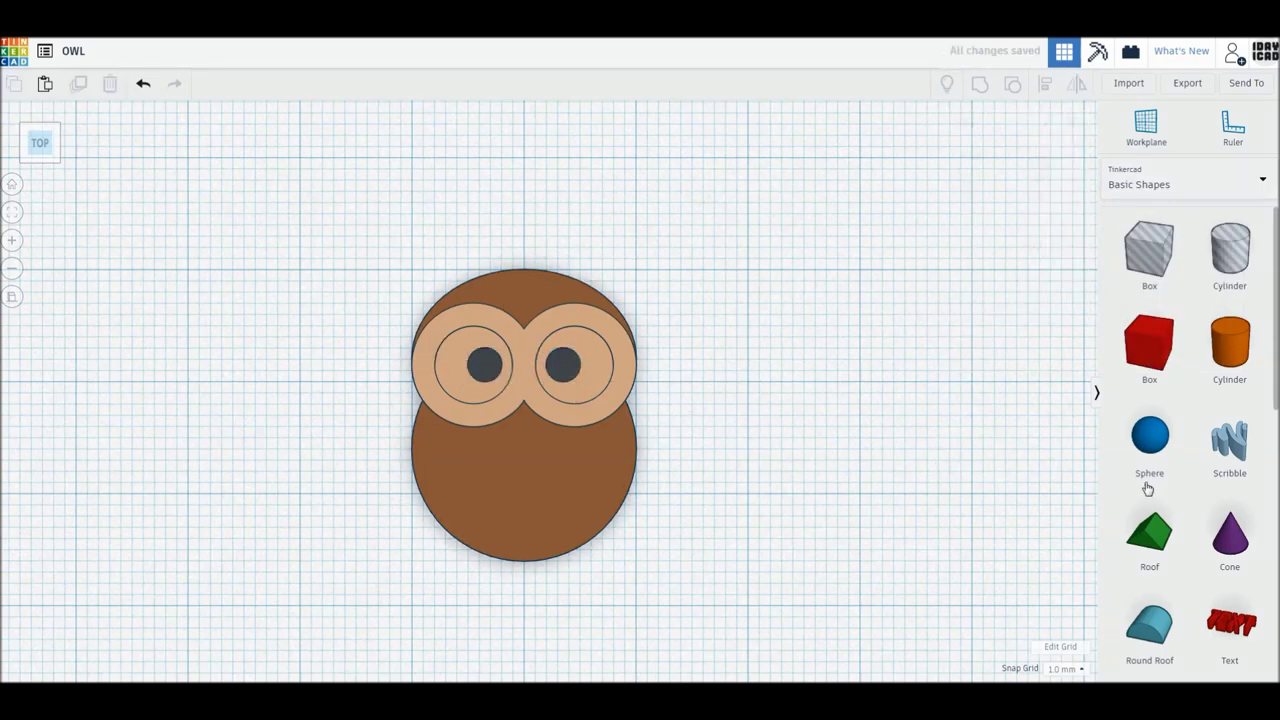
- Add a Roof rotated onto its side and shrink it to a 4 x 3 beak under the eyes
{"action": "left_click_drag", "start_coordinate": [1150, 532], "coordinate": [817, 423]}
{"action": "mouse_move", "coordinate": [817, 423]}
{"action": "right_mouse_down"}
{"action": "mouse_move", "coordinate": [926, 395]}
{"action": "mouse_move", "coordinate": [863, 421]}
{"action": "right_mouse_up"}
{"action": "left_click_drag", "start_coordinate": [899, 324], "coordinate": [924, 415]}
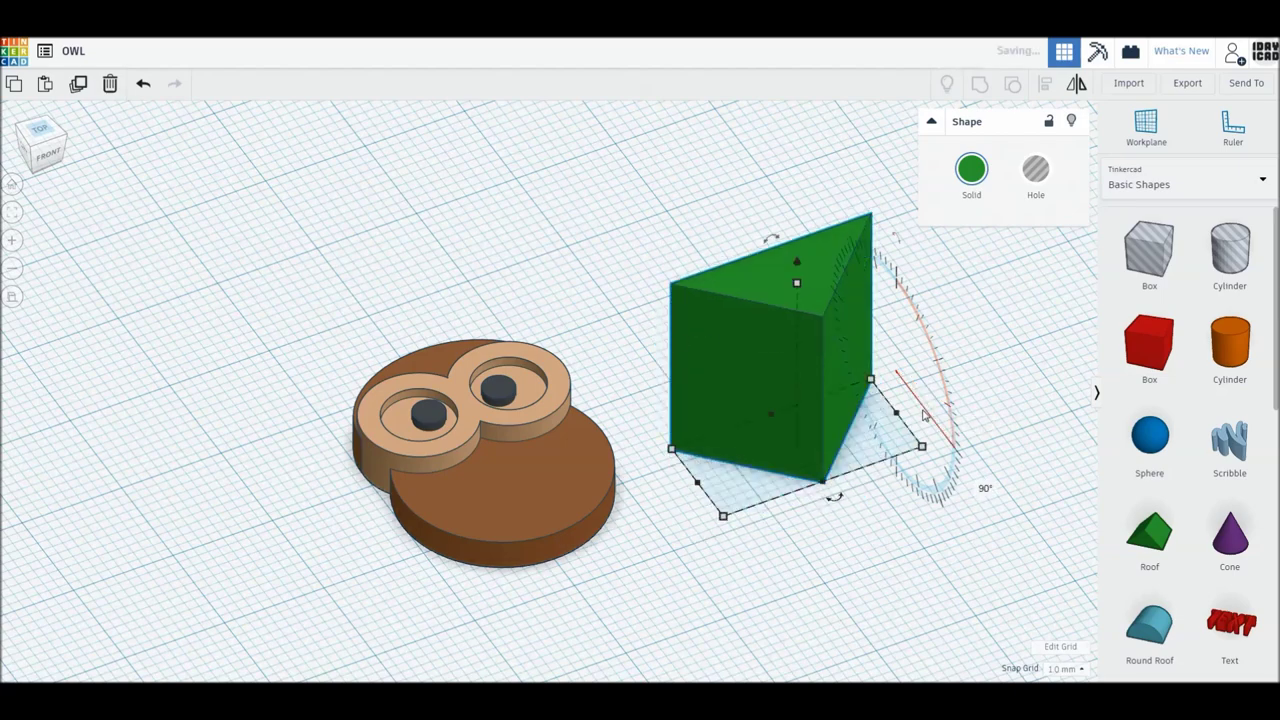
{"action": "left_click", "coordinate": [40, 131]}
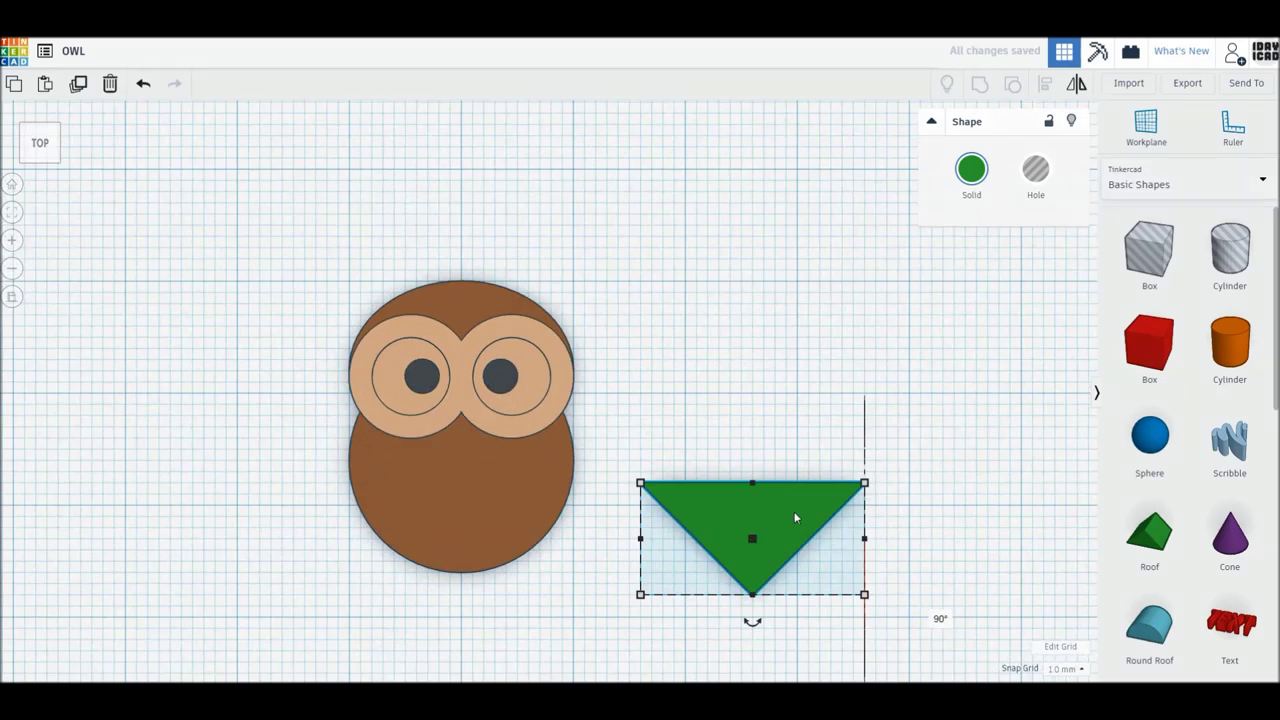
{"action": "left_click_drag", "start_coordinate": [795, 518], "coordinate": [601, 450]}
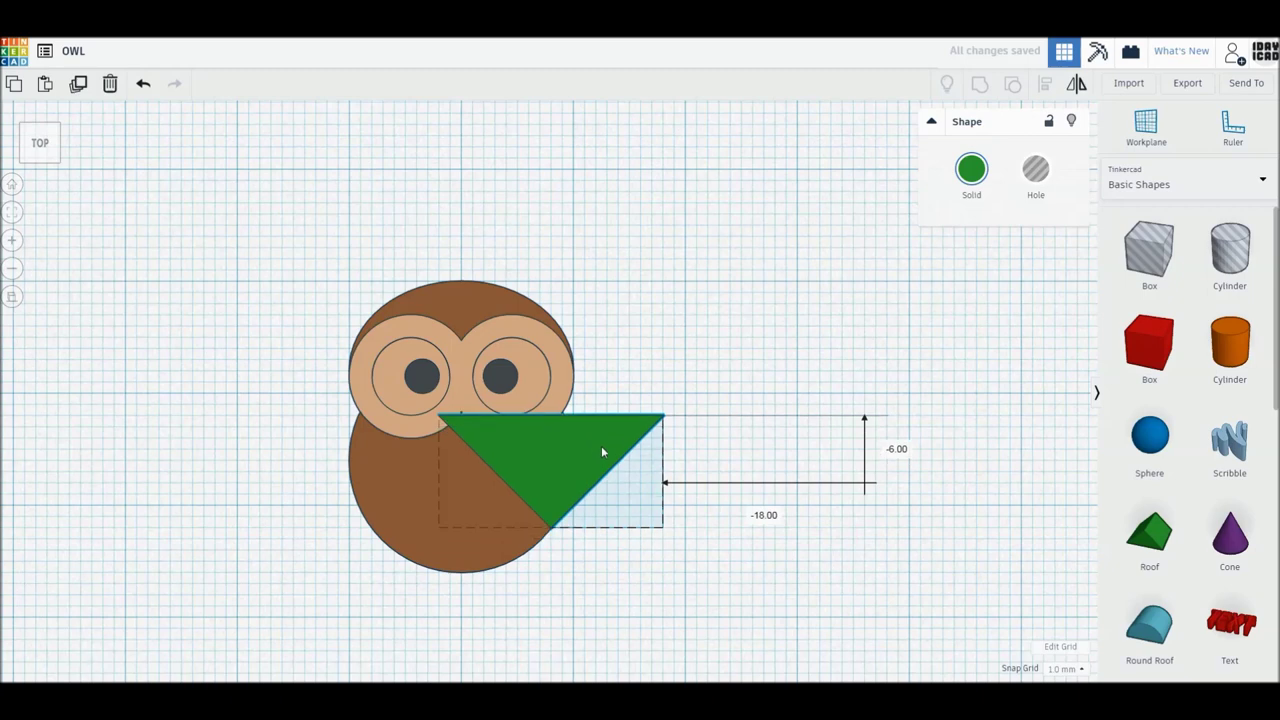
{"action": "left_click_drag", "start_coordinate": [663, 528], "coordinate": [479, 455]}
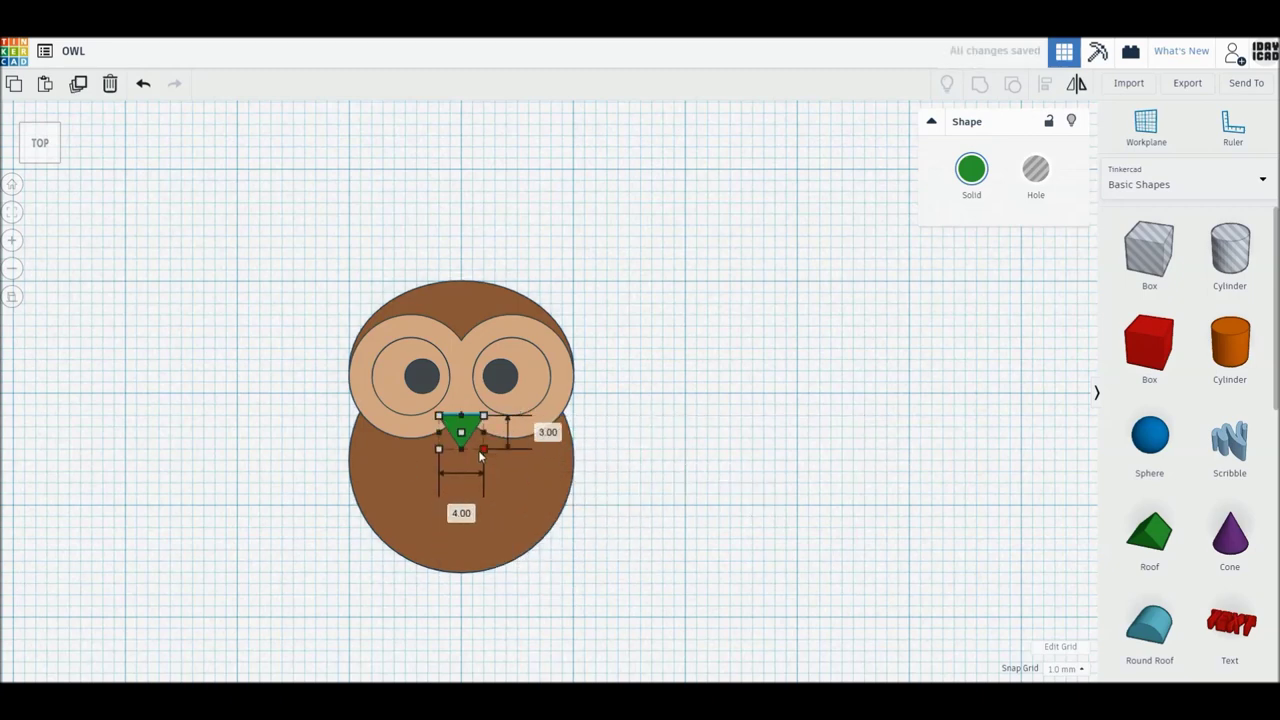
{"action": "left_click", "coordinate": [730, 490]}
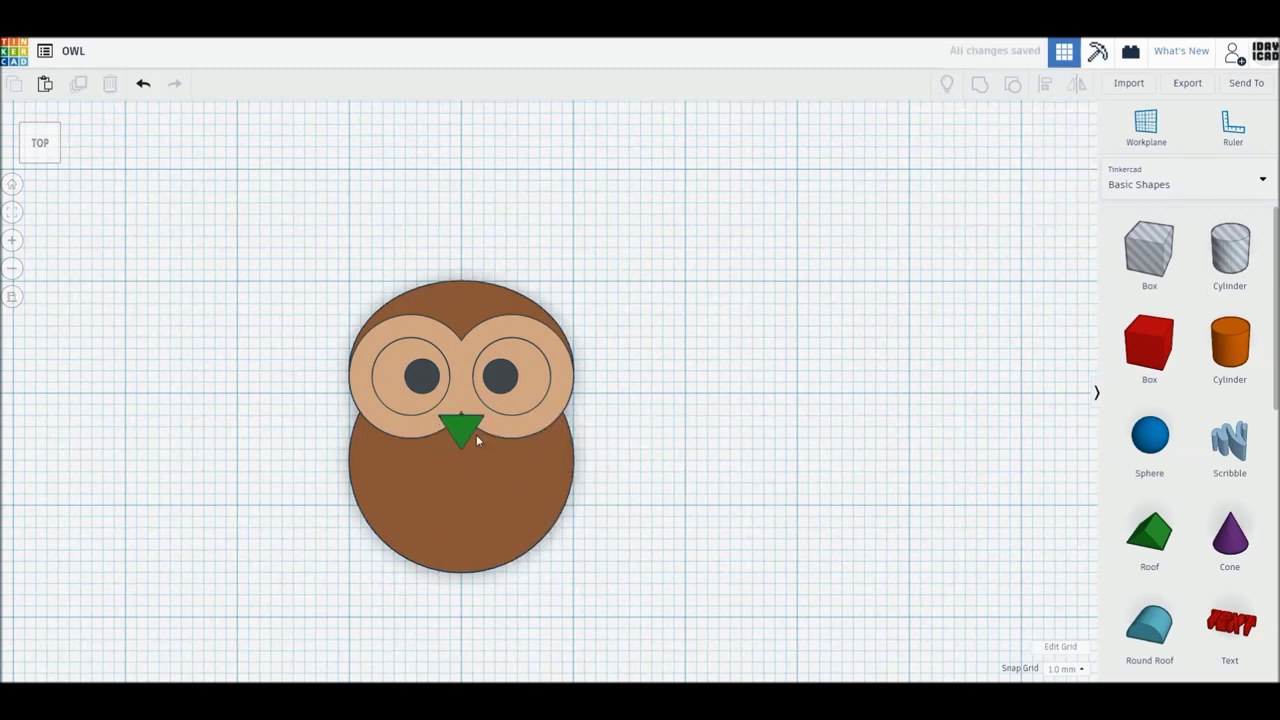
- Add a mirrored, flattened copy of the triangle lined up on the beak
{"action": "left_click", "coordinate": [460, 428]}
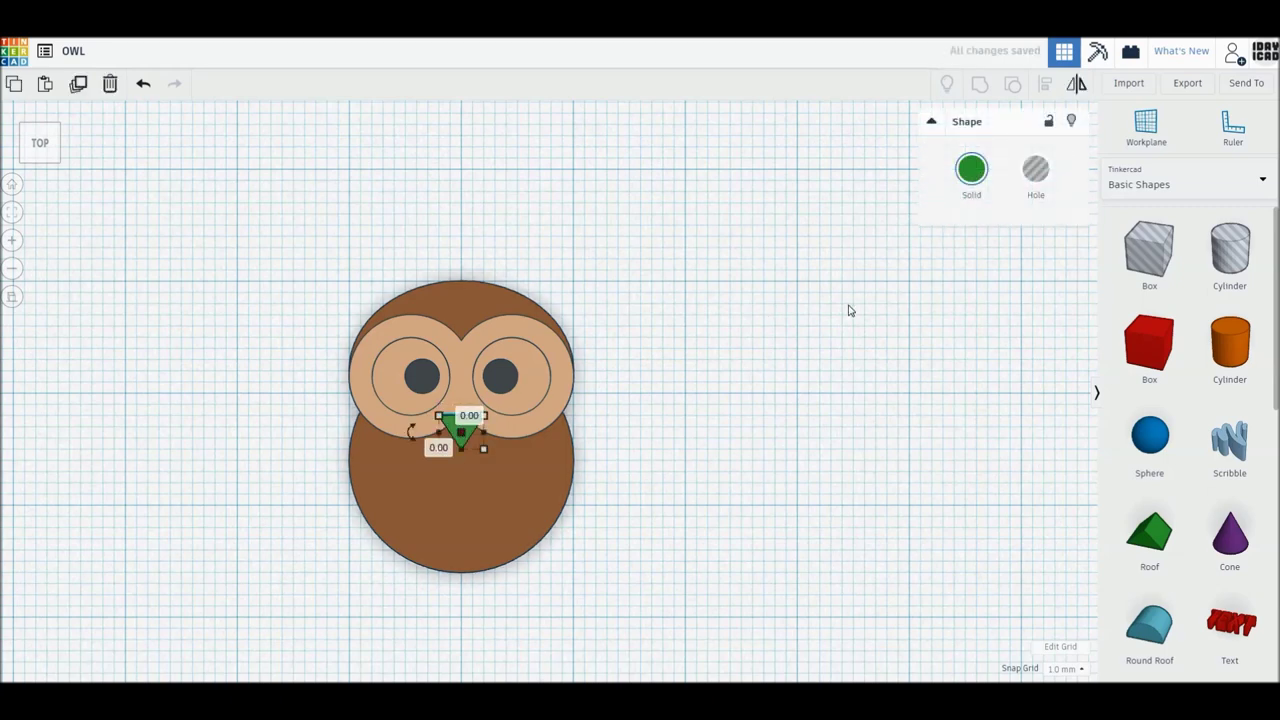
{"action": "key", "text": "ctrl+d"}
{"action": "left_click_drag", "start_coordinate": [461, 432], "coordinate": [662, 435]}
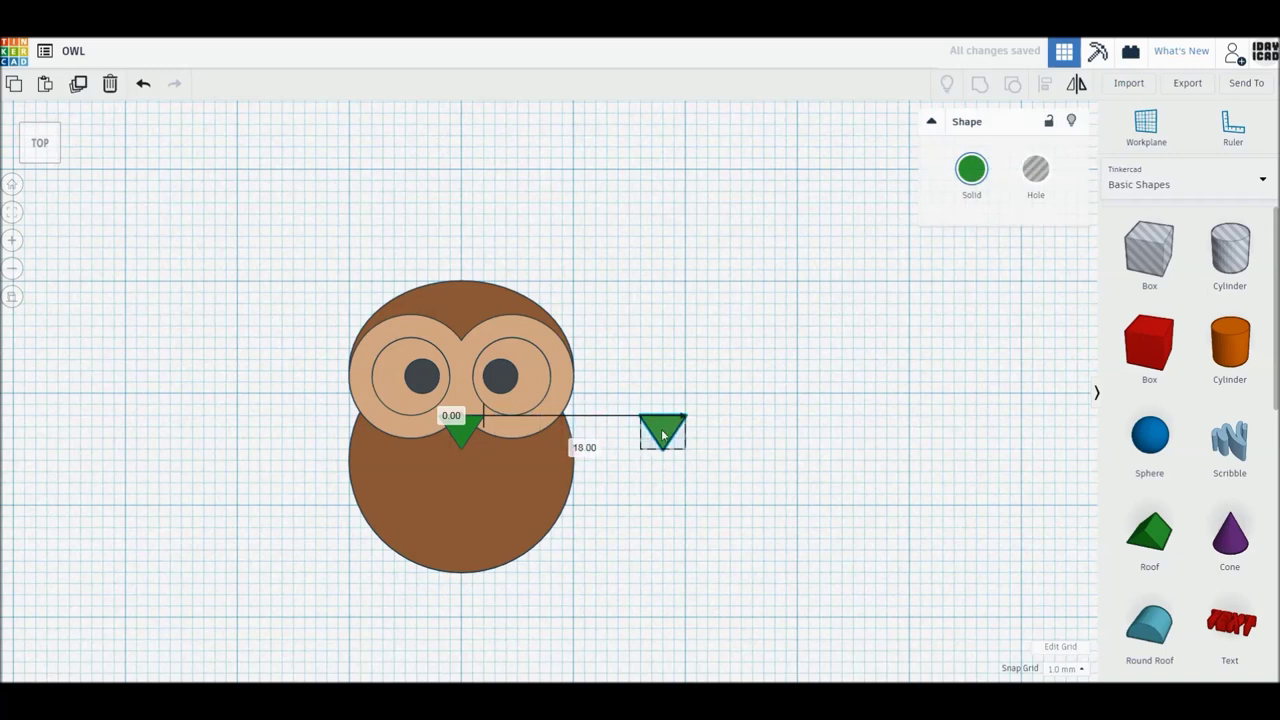
{"action": "key", "text": "m"}
{"action": "left_click", "coordinate": [623, 432]}
{"action": "left_click", "coordinate": [670, 432]}
{"action": "left_click_drag", "start_coordinate": [662, 416], "coordinate": [662, 438]}
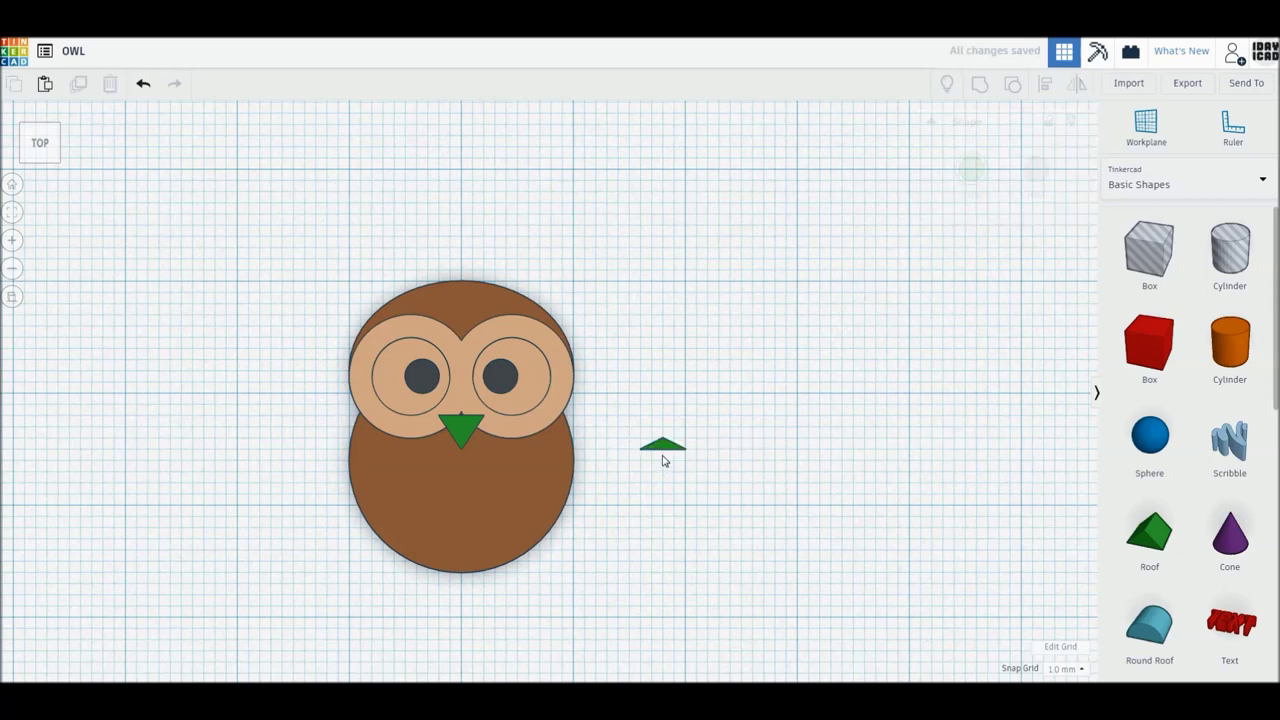
{"action": "left_click_drag", "start_coordinate": [670, 448], "coordinate": [507, 421]}
{"action": "left_click_drag", "start_coordinate": [477, 418], "coordinate": [473, 418]}
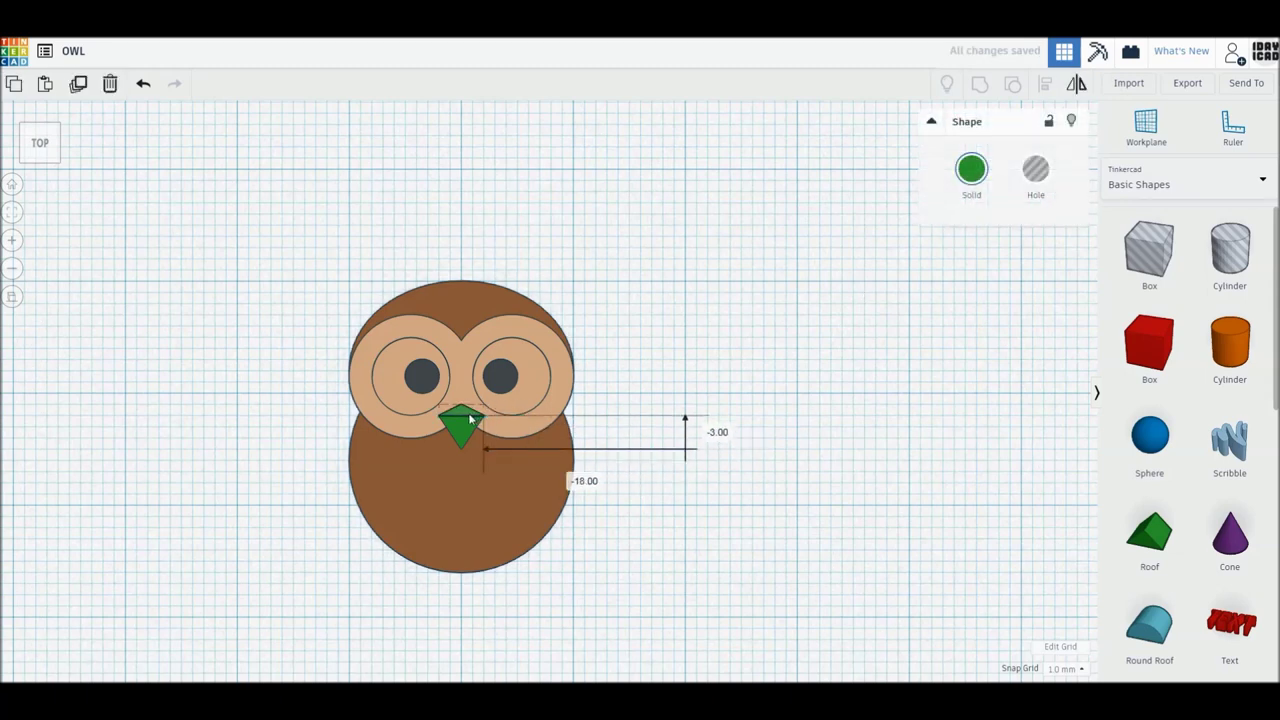
- Colour both beak pieces yellow and group all of the owl's parts
{"action": "left_click", "coordinate": [977, 198]}
{"action": "left_click", "coordinate": [1005, 291]}
{"action": "left_click", "coordinate": [800, 400]}
{"action": "left_click_drag", "start_coordinate": [283, 273], "coordinate": [689, 614]}
{"action": "key", "text": "ctrl+g"}
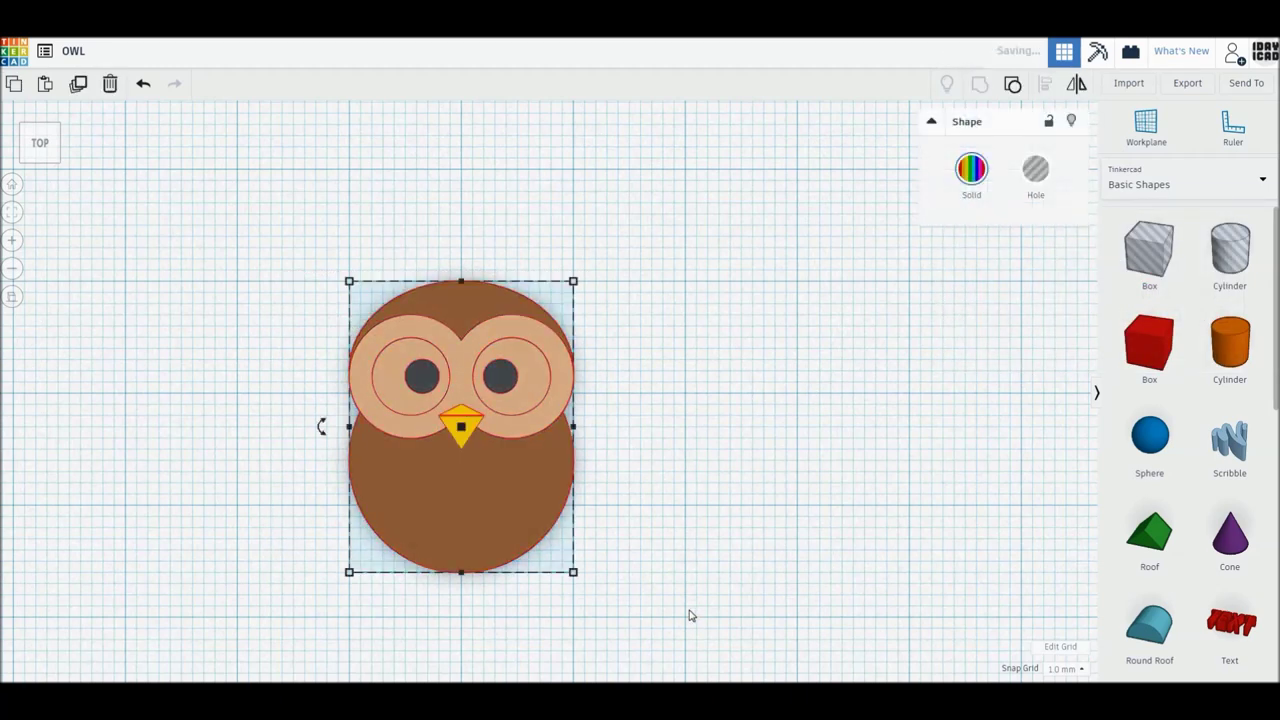
{"action": "left_click", "coordinate": [689, 608]}
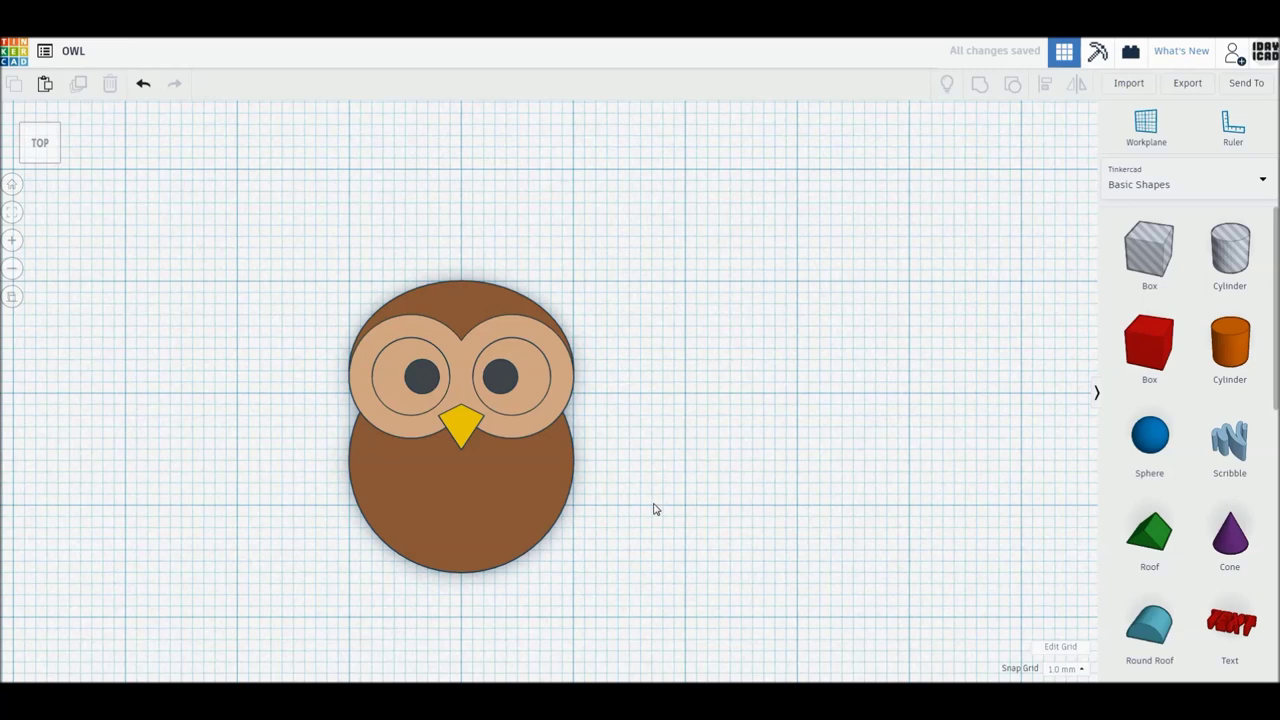
{"action": "left_click_drag", "start_coordinate": [1029, 420], "coordinate": [751, 476]}
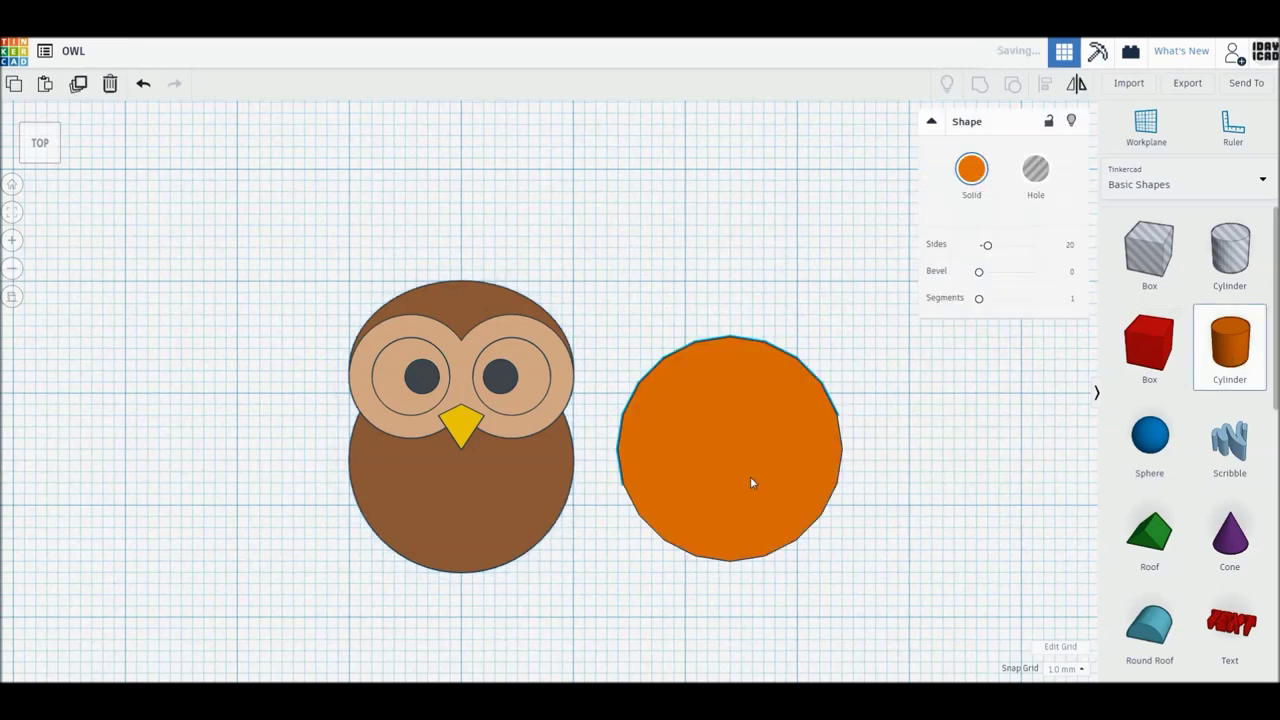
- Smooth the toe cylinder to 64 sides, shrink it to 1 by 3, and duplicate it into three toes
{"action": "left_click_drag", "start_coordinate": [989, 246], "coordinate": [1083, 249]}
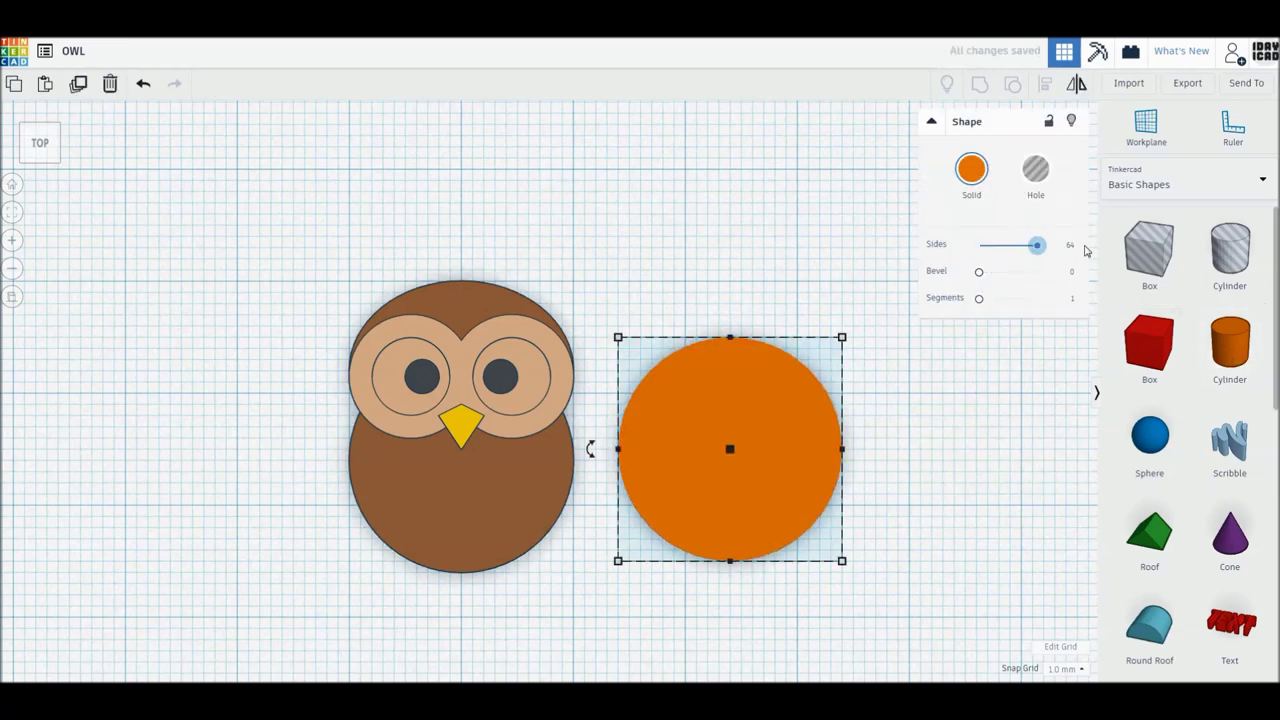
{"action": "left_click_drag", "start_coordinate": [842, 561], "coordinate": [636, 375]}
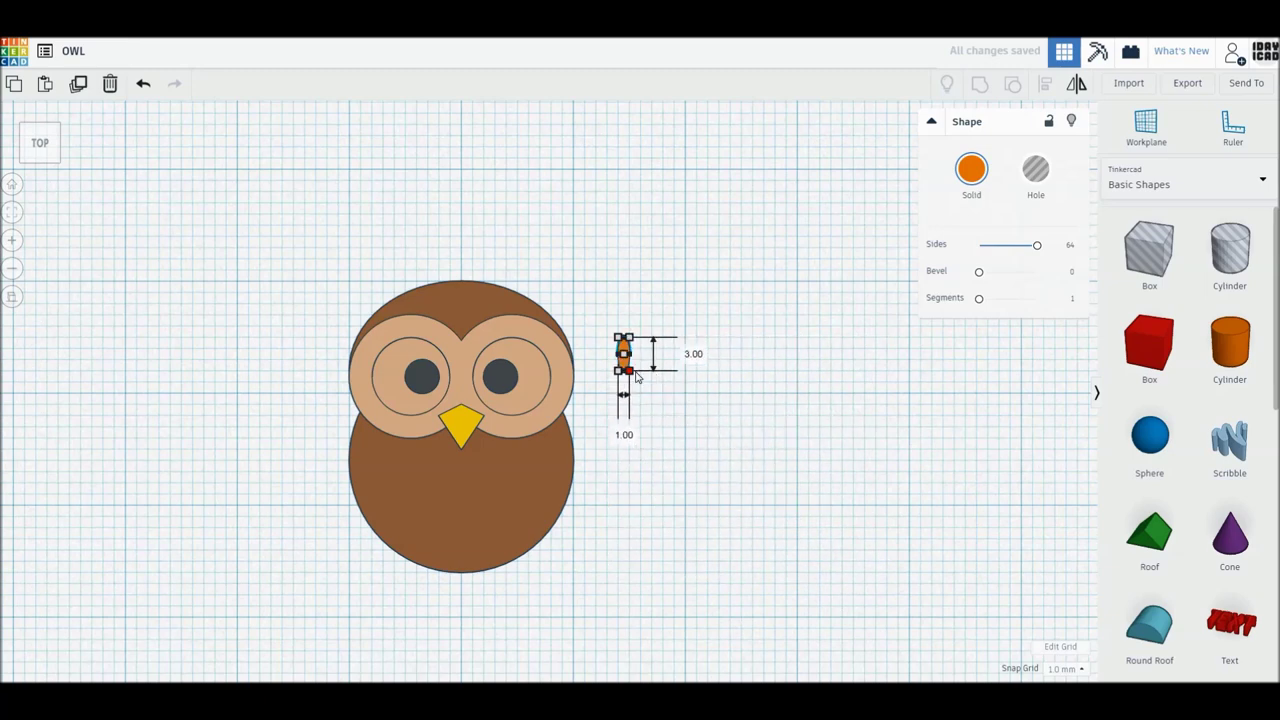
{"action": "left_click", "coordinate": [636, 375]}
{"action": "left_click", "coordinate": [626, 358]}
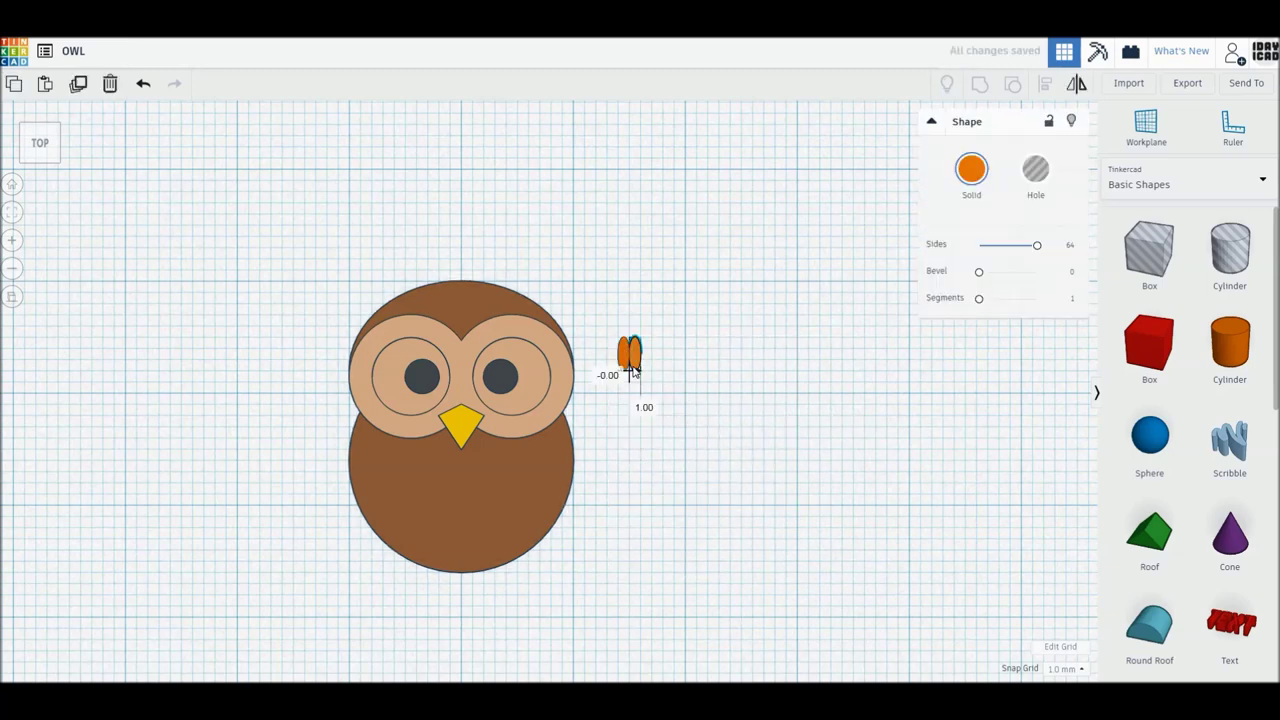
{"action": "key", "text": "ctrl+d"}
{"action": "key", "text": "ctrl+d"}
{"action": "left_click", "coordinate": [651, 383]}
{"action": "mouse_move", "coordinate": [608, 330]}
{"action": "left_mouse_down"}
{"action": "mouse_move", "coordinate": [680, 383]}
{"action": "mouse_move", "coordinate": [591, 491]}
{"action": "left_mouse_up"}
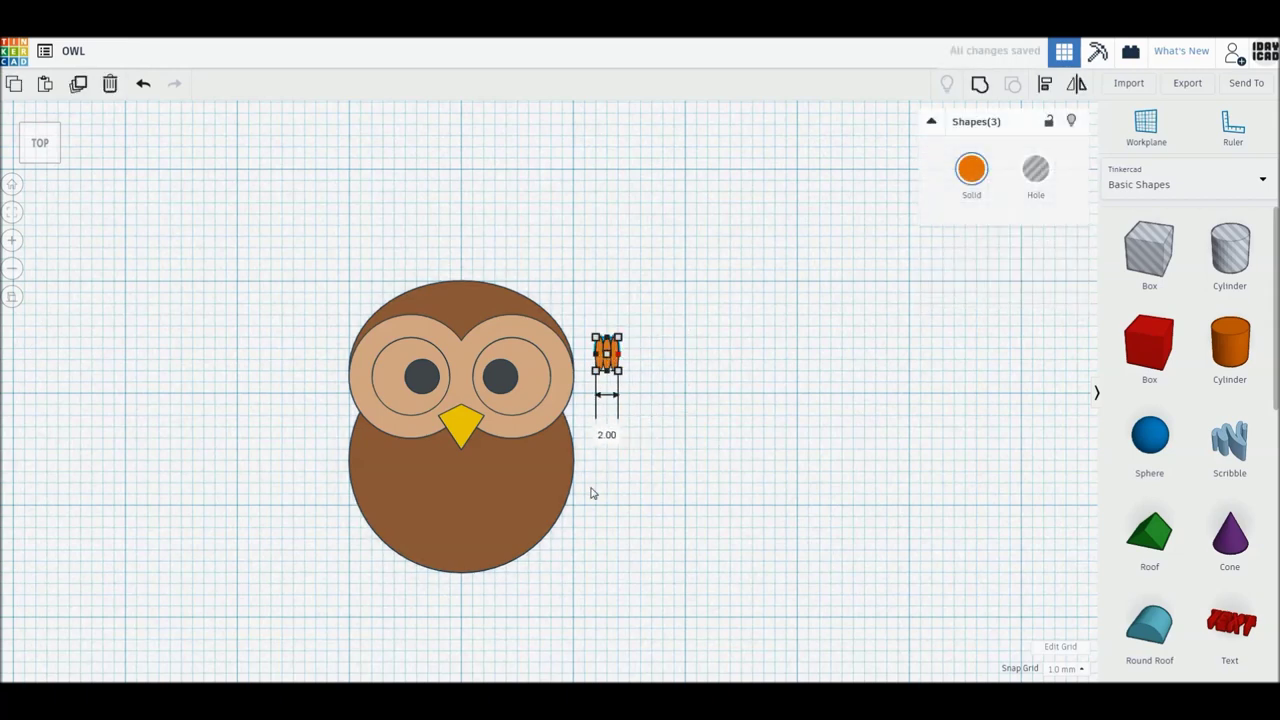
- Colour the three toe cylinders gold and move them to the owl's bottom edge
{"action": "key", "text": "ctrl+z"}
{"action": "left_click", "coordinate": [978, 183]}
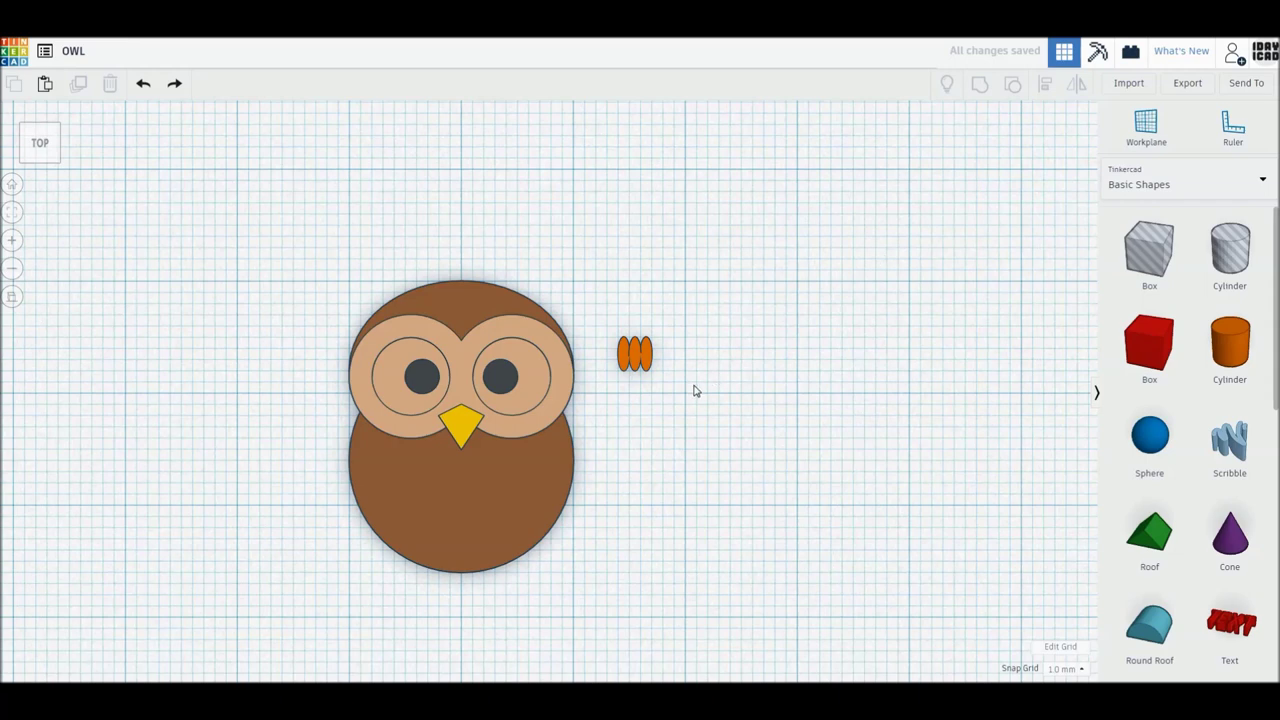
{"action": "left_click_drag", "start_coordinate": [608, 327], "coordinate": [686, 400]}
{"action": "left_click", "coordinate": [969, 176]}
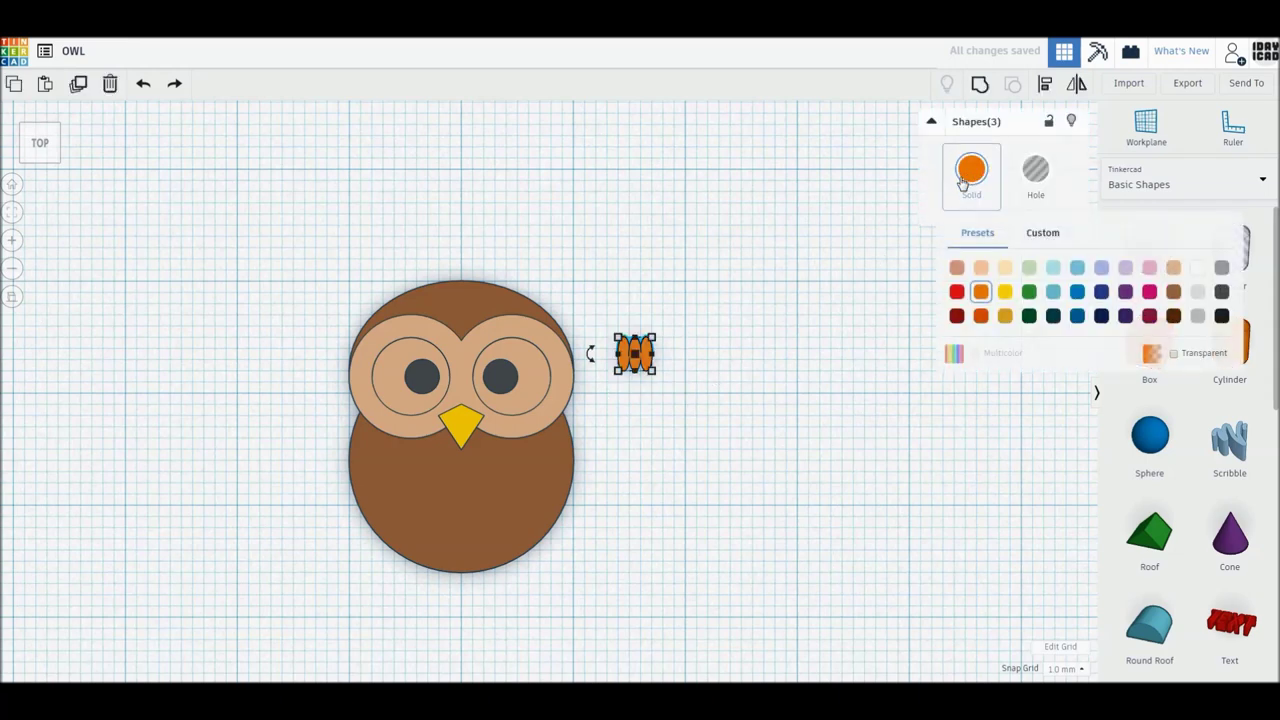
{"action": "left_click", "coordinate": [1005, 317]}
{"action": "left_click", "coordinate": [788, 414]}
{"action": "left_click_drag", "start_coordinate": [670, 387], "coordinate": [606, 326]}
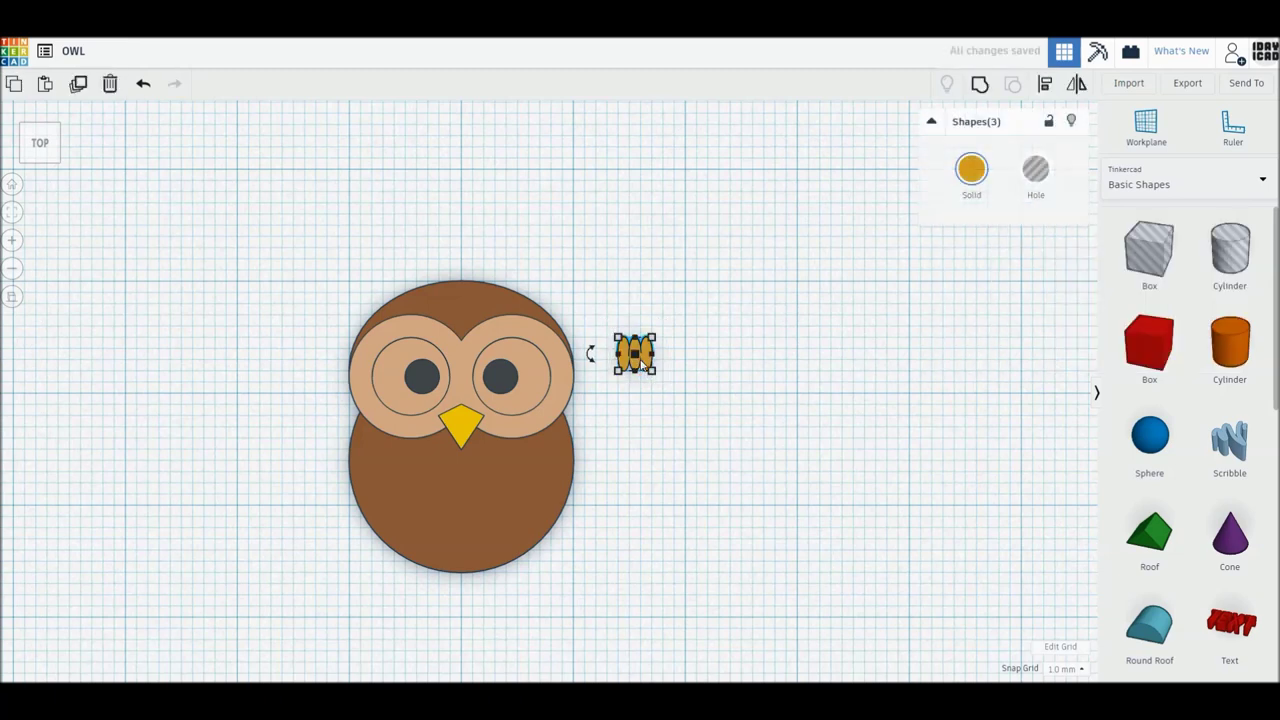
{"action": "mouse_move", "coordinate": [647, 367]}
{"action": "left_mouse_down"}
{"action": "mouse_move", "coordinate": [566, 512]}
{"action": "mouse_move", "coordinate": [507, 578]}
{"action": "left_mouse_up"}
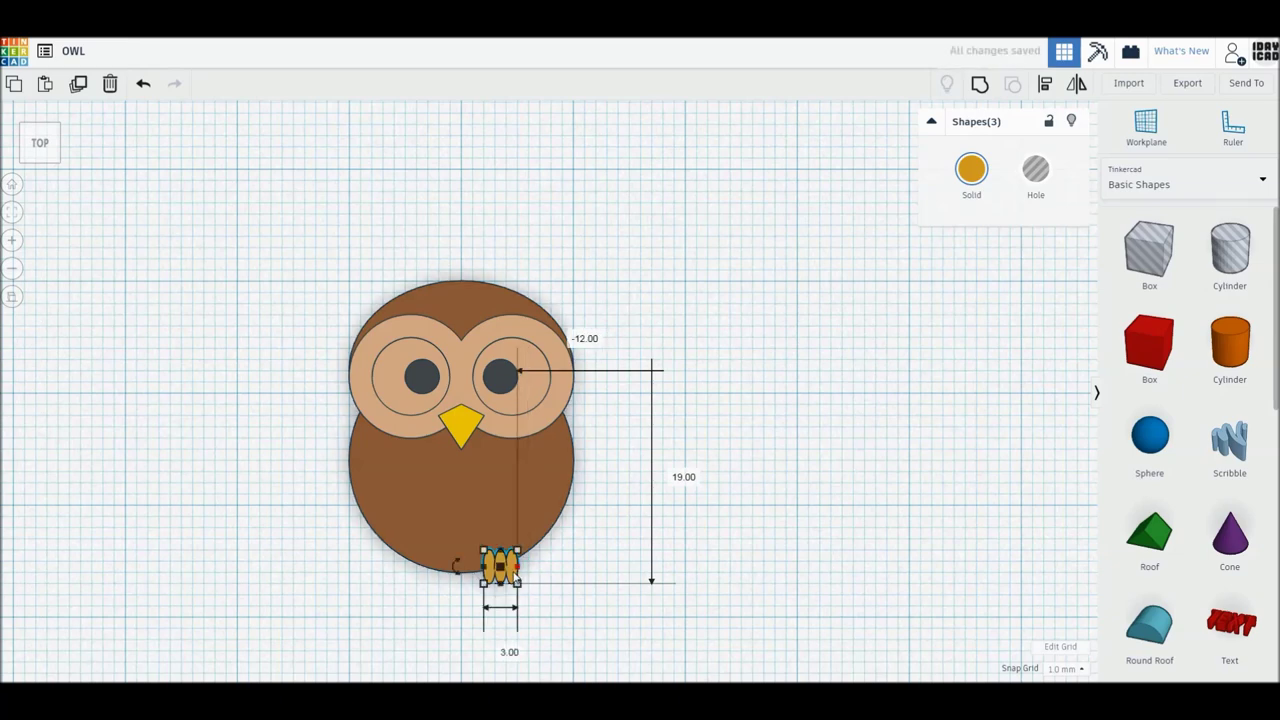
- Copy the gold toes to the owl's bottom left and drop a new cylinder beside the owl
{"action": "key", "text": "ctrl+d"}
{"action": "left_click_drag", "start_coordinate": [507, 578], "coordinate": [434, 581]}
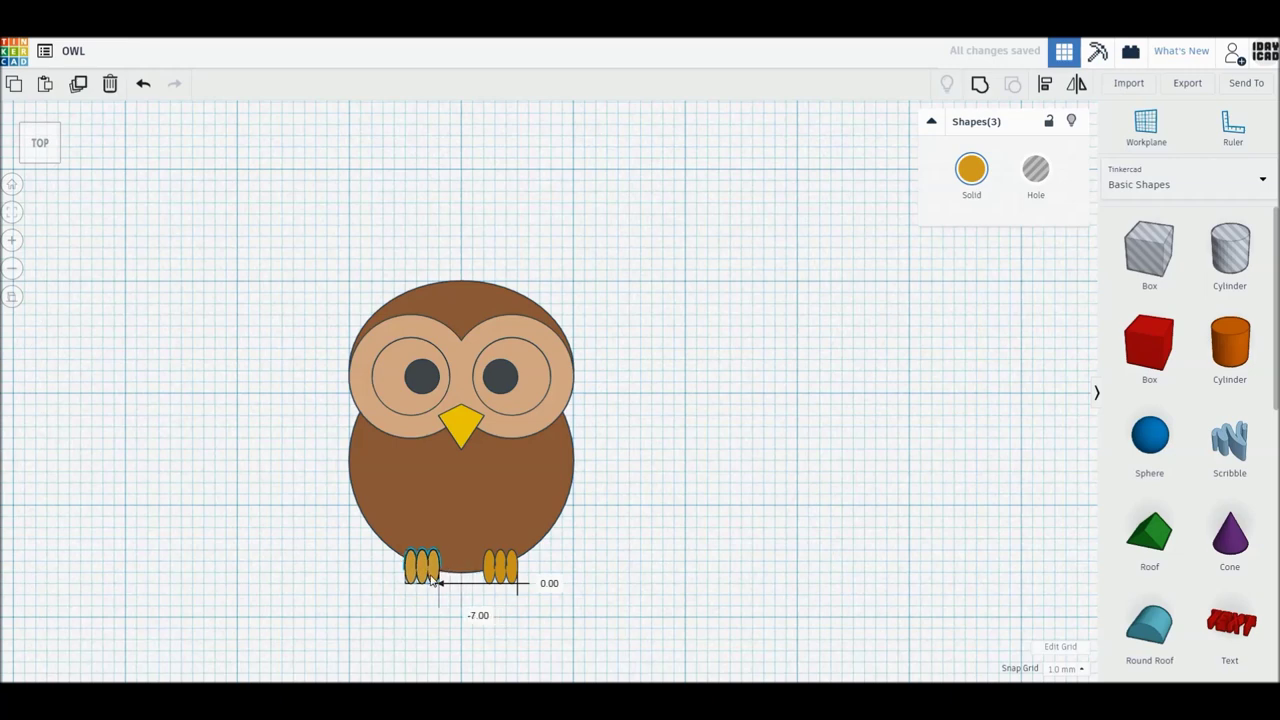
{"action": "left_click", "coordinate": [651, 526]}
{"action": "left_click_drag", "start_coordinate": [1217, 358], "coordinate": [707, 449]}
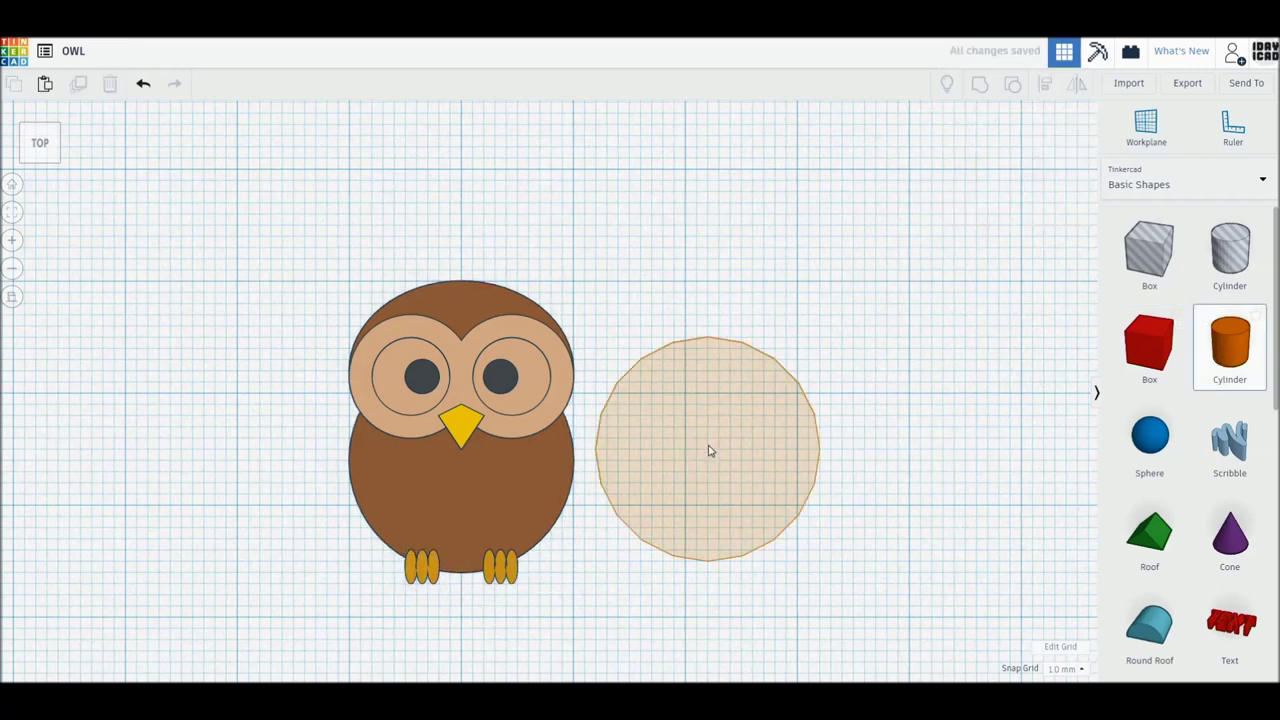
- Make the new cylinder a smooth dark brown disc with height 3
{"action": "left_click_drag", "start_coordinate": [986, 250], "coordinate": [1025, 249]}
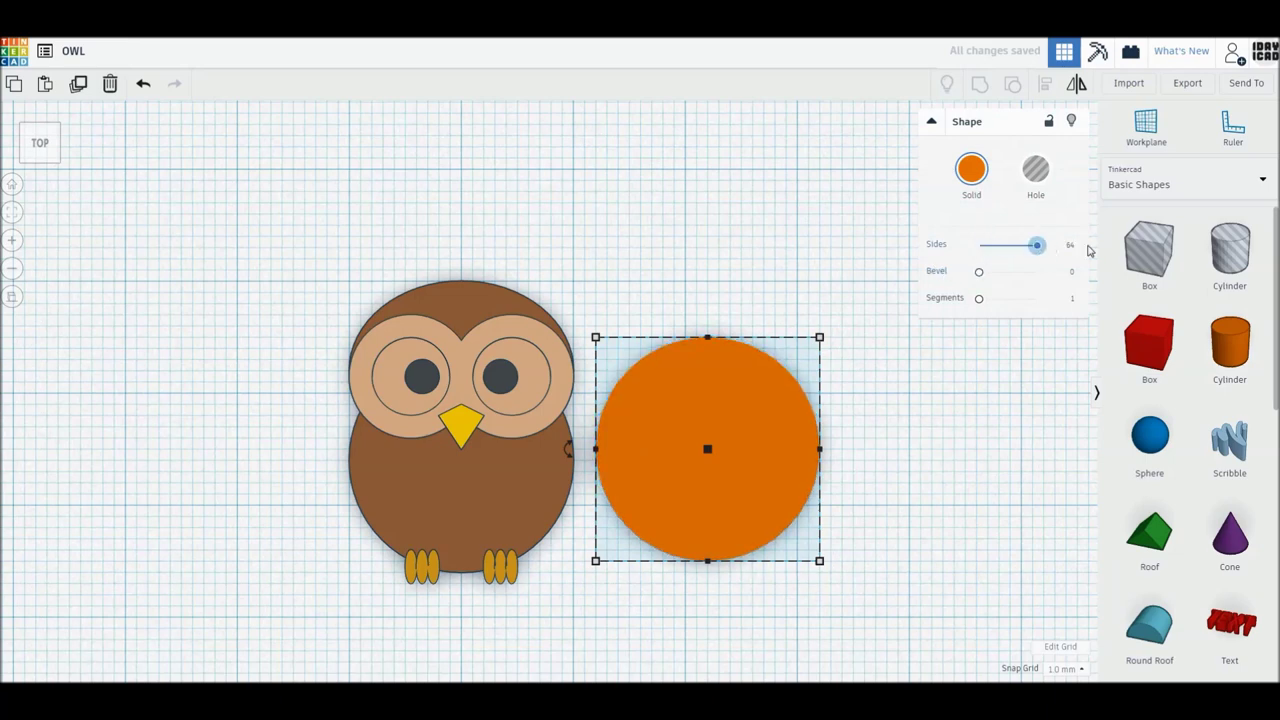
{"action": "left_click", "coordinate": [971, 169]}
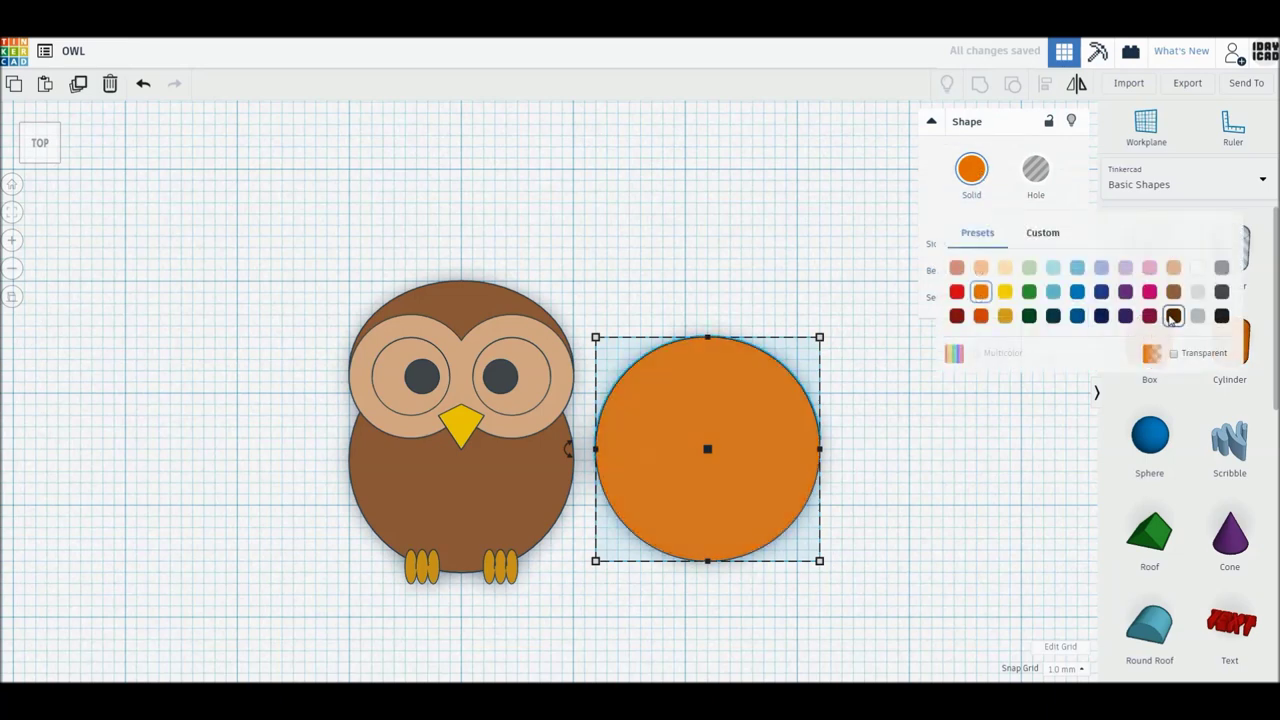
{"action": "left_click", "coordinate": [1173, 315]}
{"action": "right_click_drag", "start_coordinate": [900, 445], "coordinate": [705, 385]}
{"action": "left_click", "coordinate": [767, 427]}
{"action": "type", "text": "3"}
{"action": "key", "text": "Return"}
- Ungroup the owl into separate pieces and start lowering the yellow beak's height
{"action": "left_click", "coordinate": [446, 378]}
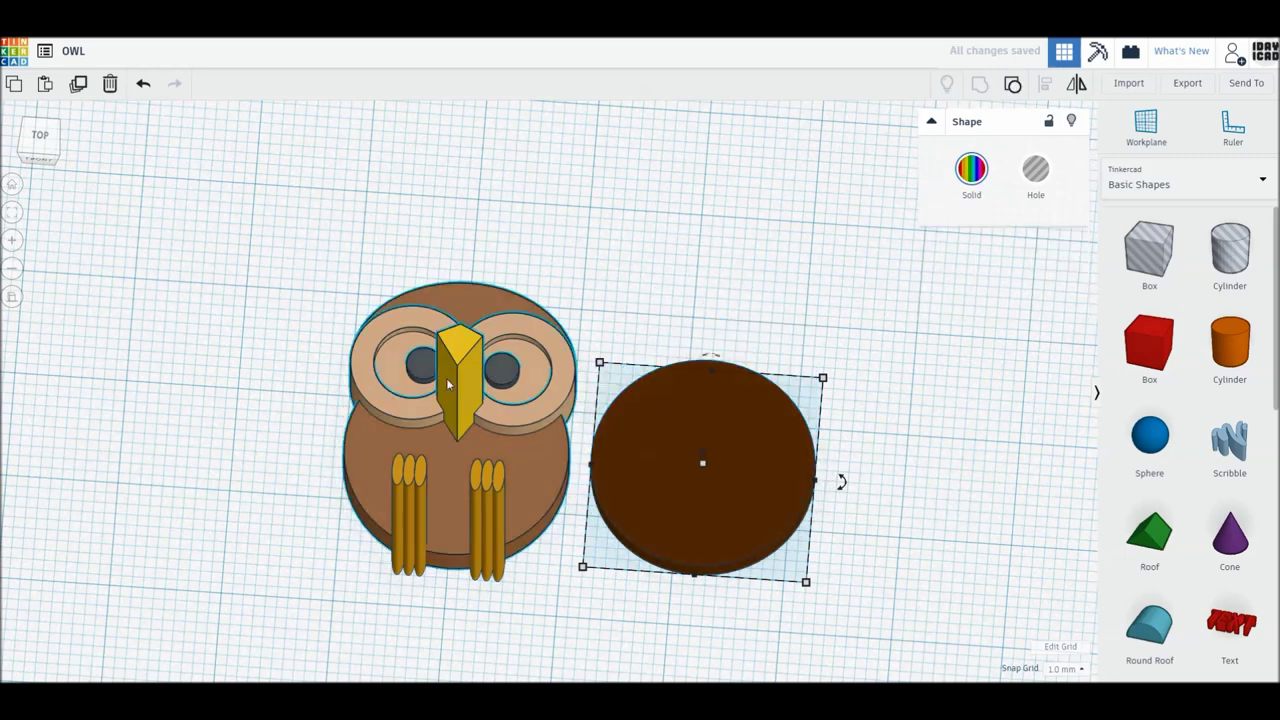
{"action": "left_click", "coordinate": [1012, 84]}
{"action": "left_click", "coordinate": [467, 352]}
{"action": "left_click_drag", "start_coordinate": [460, 352], "coordinate": [509, 397]}
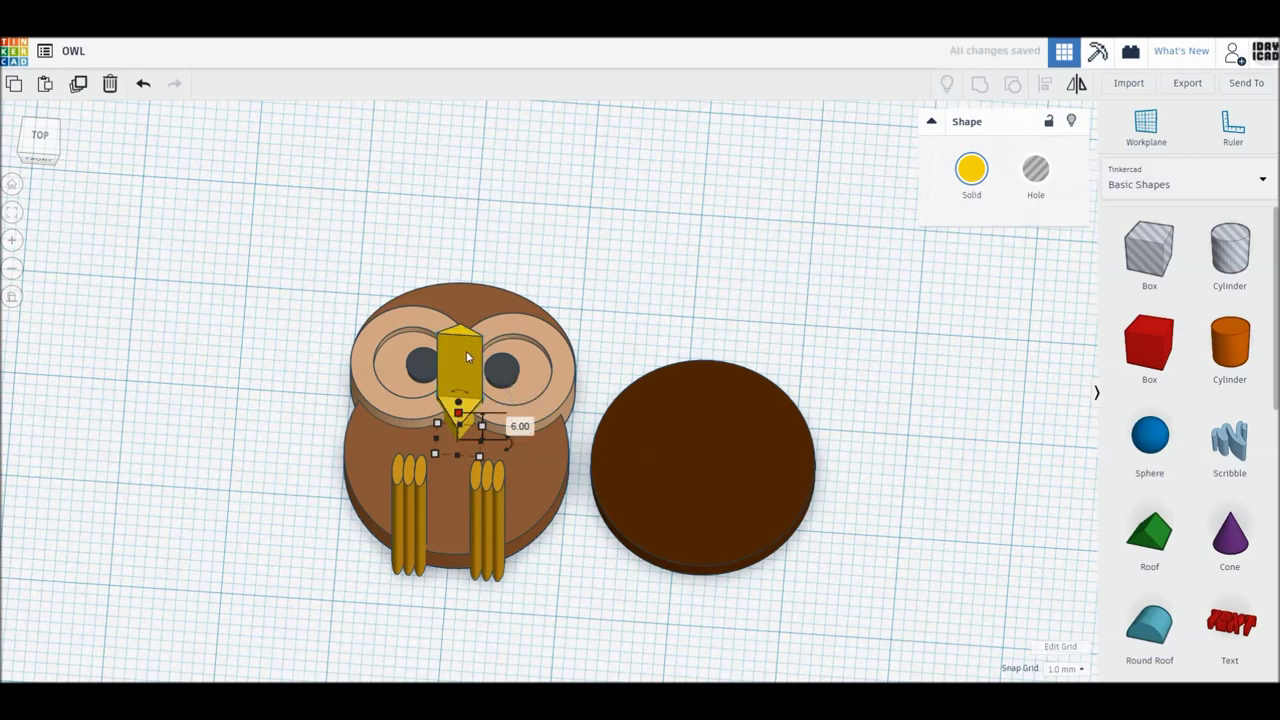
- Keep the beak at its shortened height
{"action": "key", "text": "ctrl+z"}
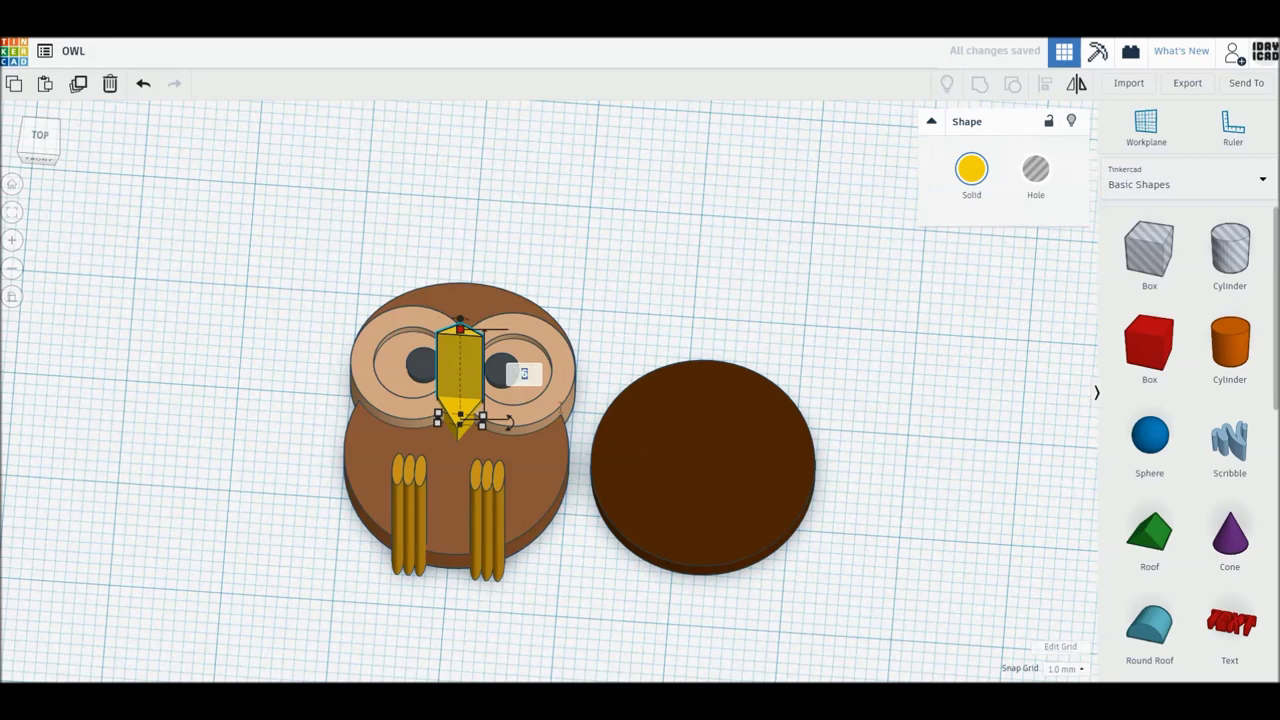
{"action": "key", "text": "ctrl+y"}
{"action": "mouse_move", "coordinate": [519, 399]}
{"action": "right_mouse_down"}
{"action": "mouse_move", "coordinate": [478, 382]}
{"action": "mouse_move", "coordinate": [489, 294]}
{"action": "right_mouse_up"}
- Lower all six tall gold toe pieces to a short height and return to the top view
{"action": "left_click_drag", "start_coordinate": [501, 289], "coordinate": [309, 226]}
{"action": "left_click", "coordinate": [404, 213]}
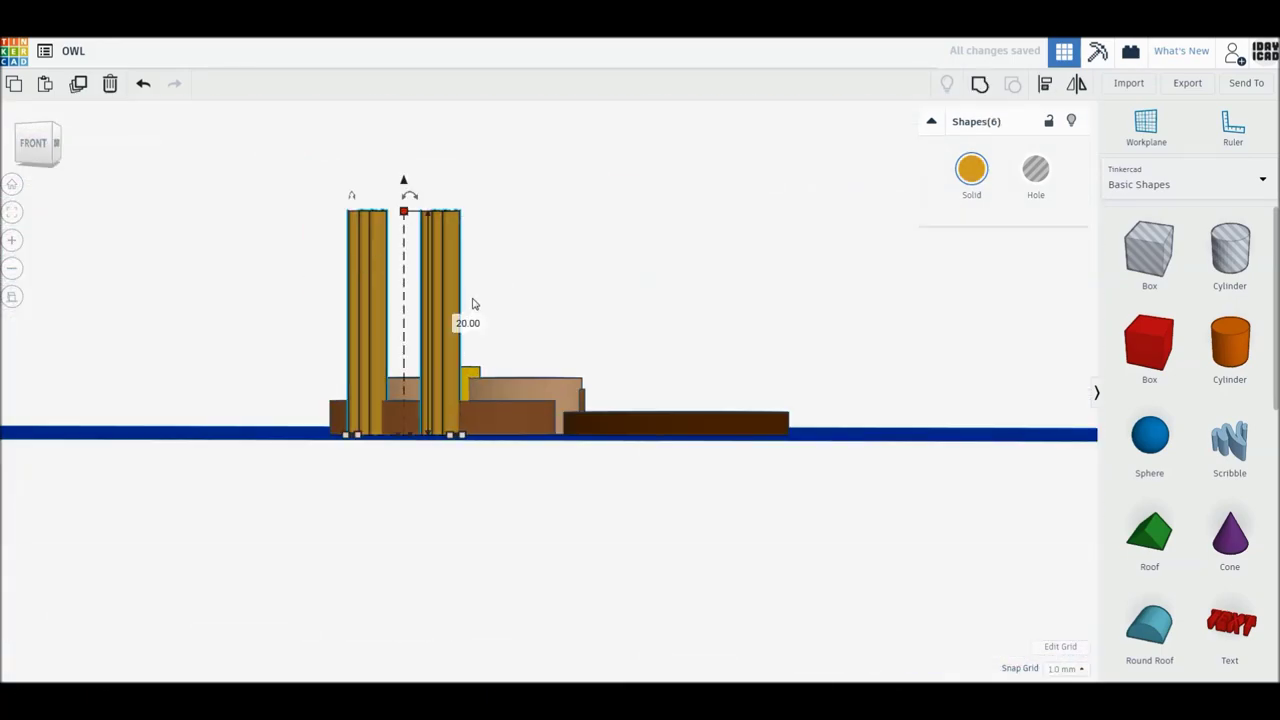
{"action": "left_click", "coordinate": [467, 323]}
{"action": "type", "text": "5"}
{"action": "key", "text": "Return"}
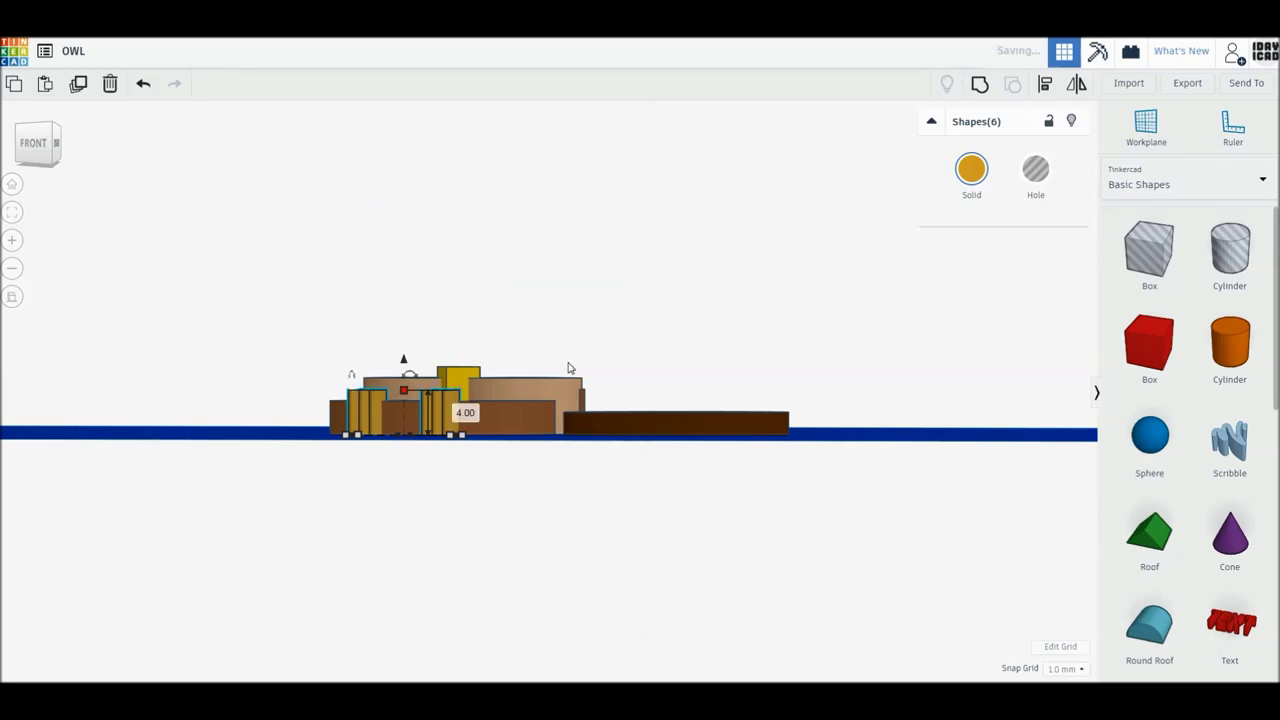
{"action": "right_click_drag", "start_coordinate": [576, 368], "coordinate": [597, 447]}
{"action": "left_click", "coordinate": [40, 135]}
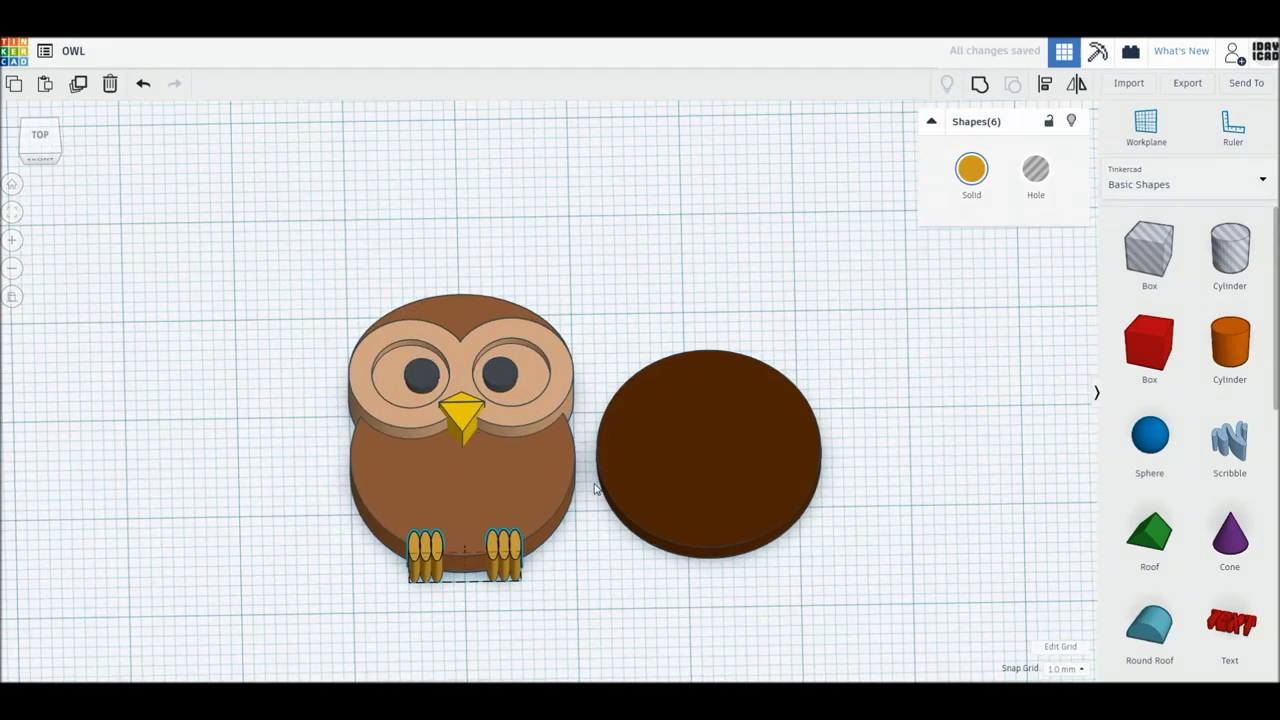
- Place dark brown 18 by 16 oval wings behind both sides of the owl
{"action": "left_click", "coordinate": [208, 363]}
{"action": "left_click_drag", "start_coordinate": [733, 523], "coordinate": [544, 522]}
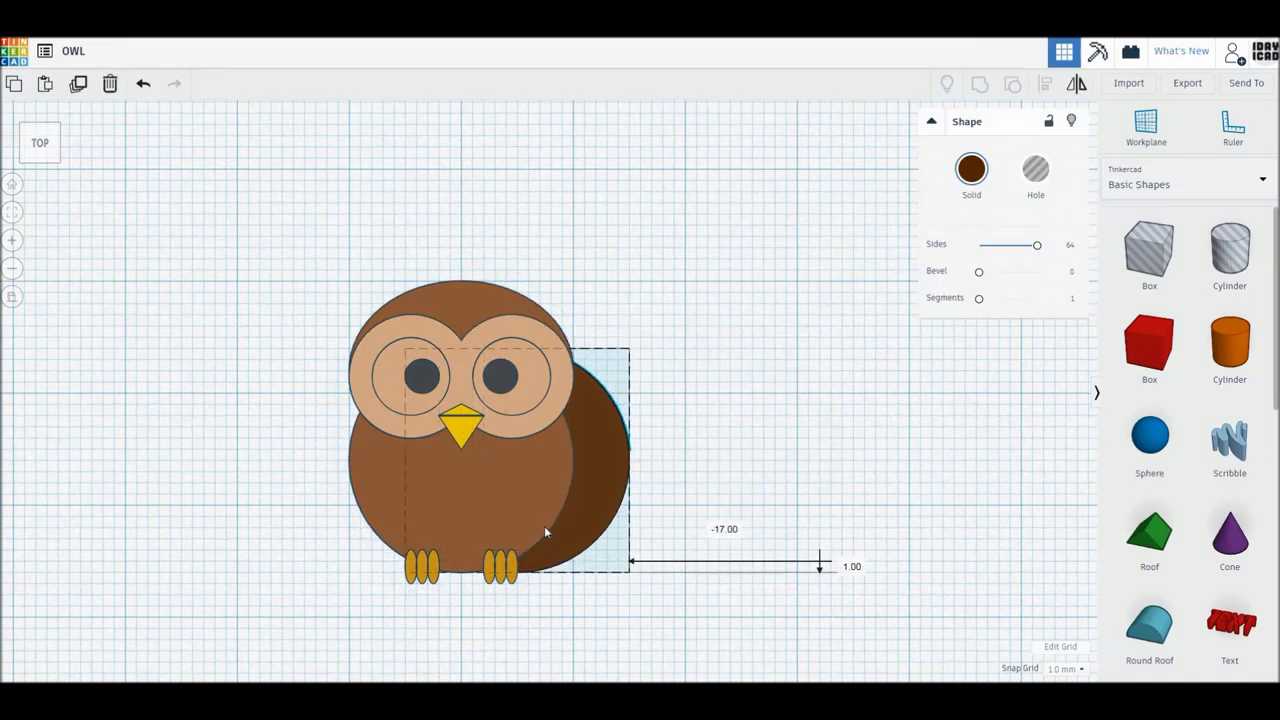
{"action": "mouse_move", "coordinate": [629, 348]}
{"action": "left_mouse_down"}
{"action": "mouse_move", "coordinate": [607, 393]}
{"action": "mouse_move", "coordinate": [583, 401]}
{"action": "left_mouse_up"}
{"action": "mouse_move", "coordinate": [574, 524]}
{"action": "left_mouse_down"}
{"action": "mouse_move", "coordinate": [591, 508]}
{"action": "mouse_move", "coordinate": [432, 493]}
{"action": "mouse_move", "coordinate": [471, 497]}
{"action": "left_mouse_up"}
{"action": "left_click", "coordinate": [683, 511]}
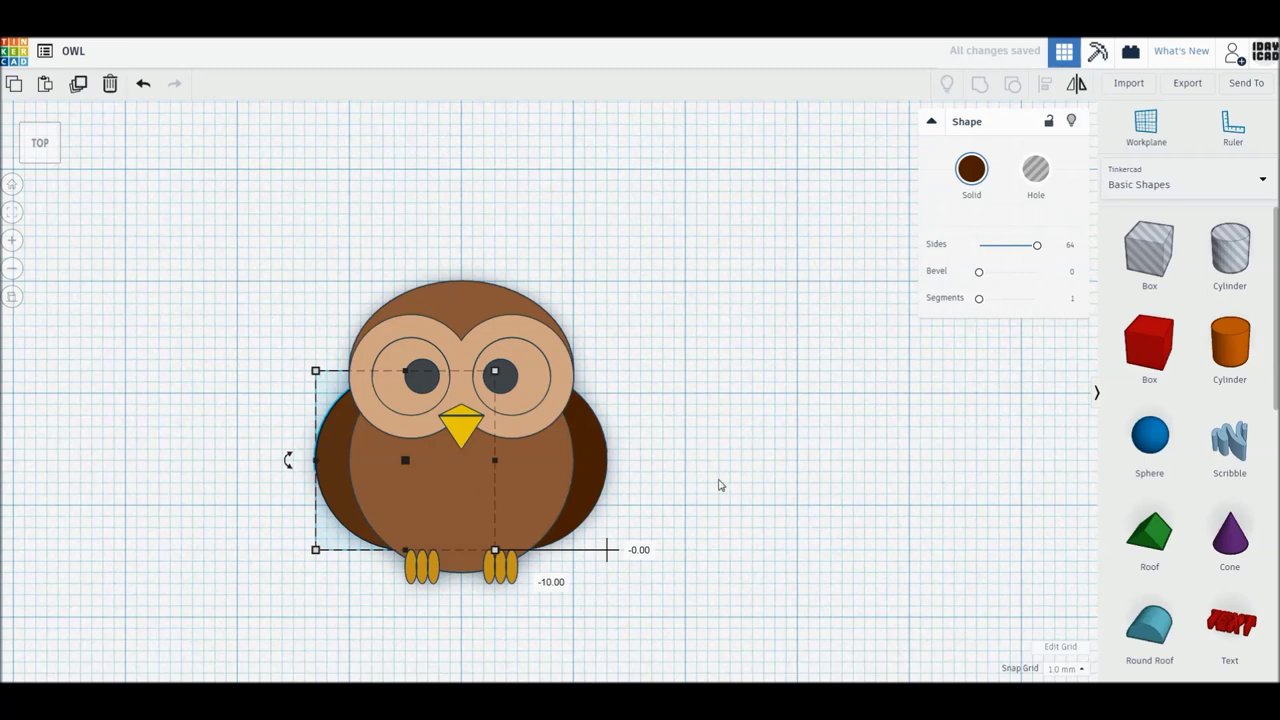
- Select all of the owl's pieces and group them into one object
{"action": "key", "text": "ctrl+a"}
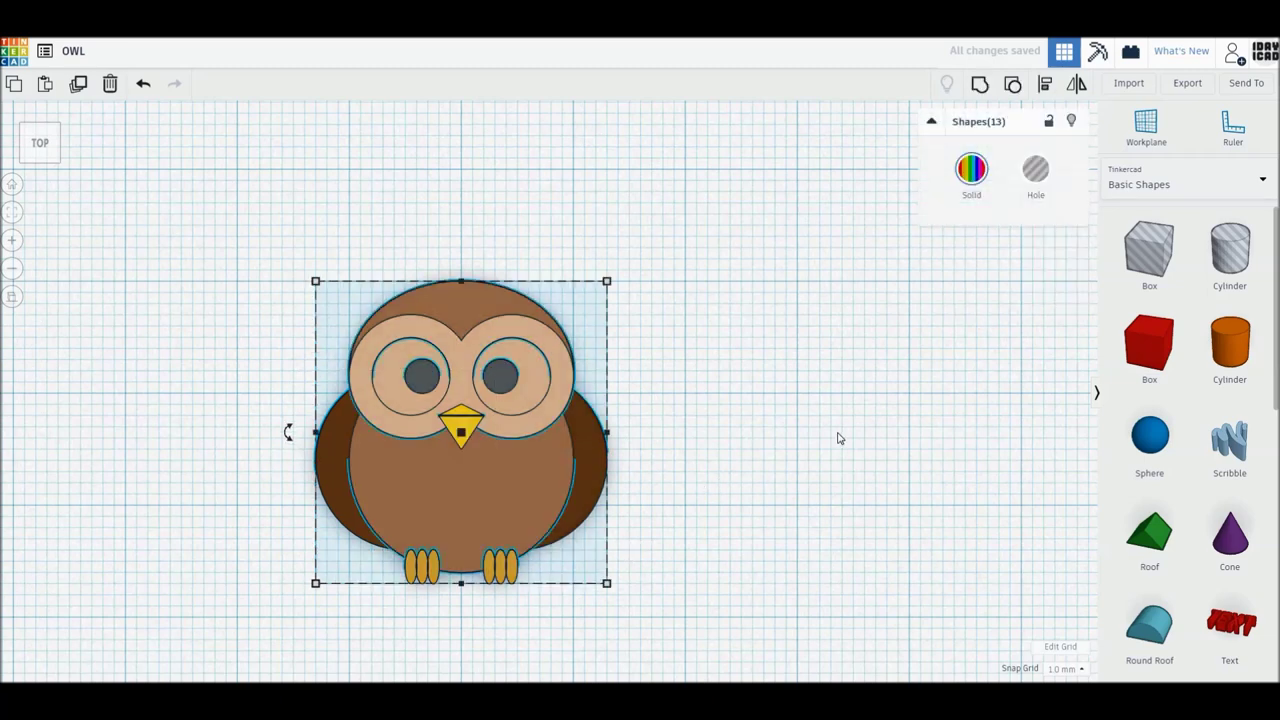
{"action": "key", "text": "ctrl+g"}
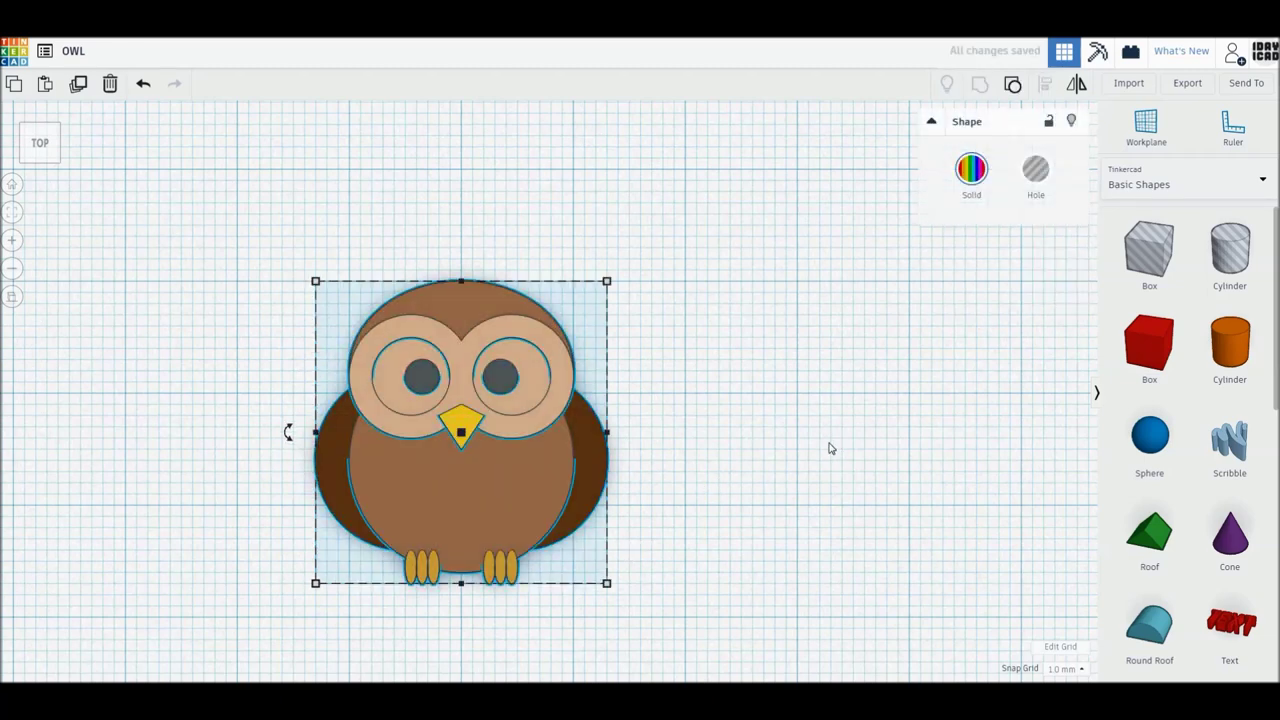
{"action": "left_click", "coordinate": [673, 487]}
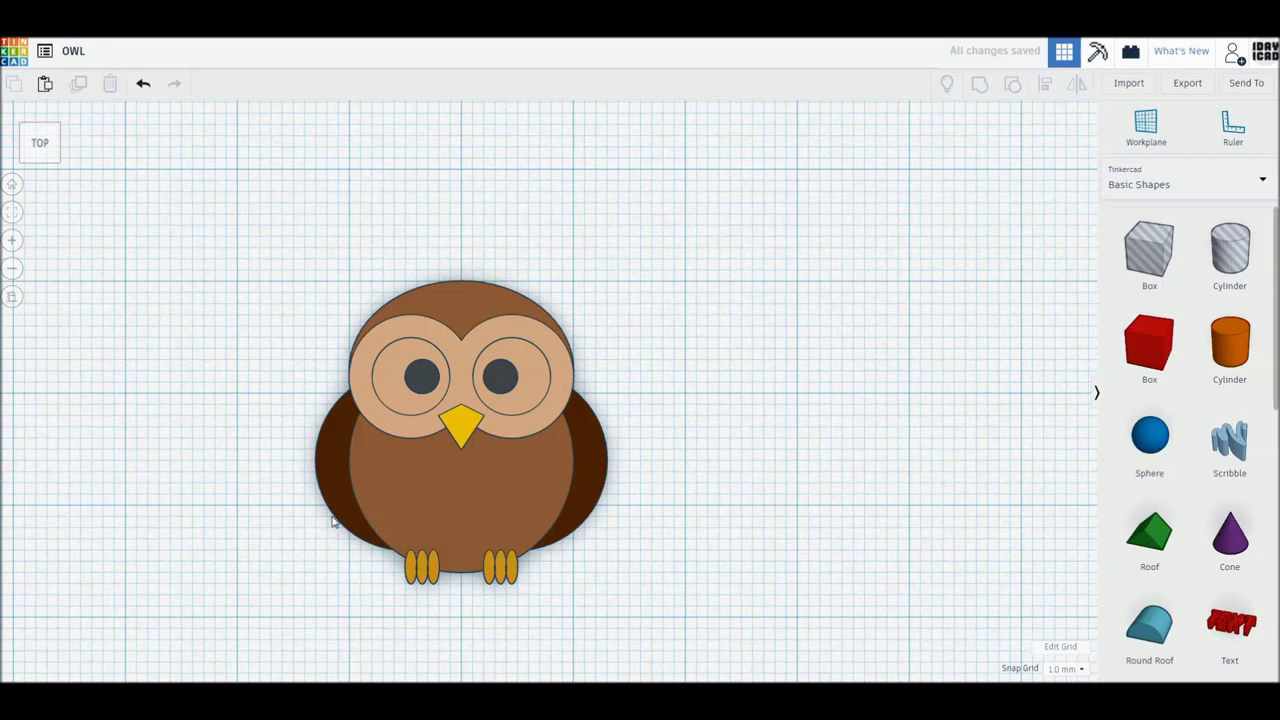
- Rotate the grouped owl 45 degrees, switch the view projection, and return to the home view
{"action": "right_click_drag", "start_coordinate": [333, 521], "coordinate": [540, 517]}
{"action": "left_click", "coordinate": [607, 462]}
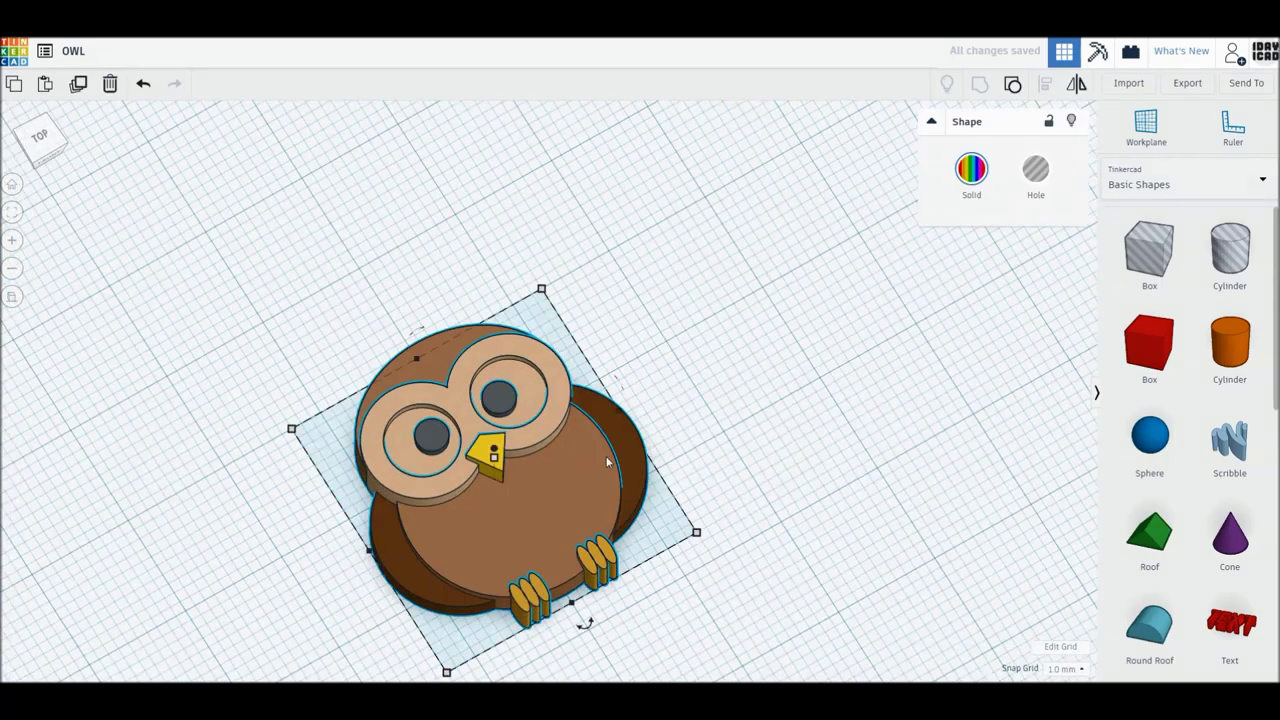
{"action": "right_click_drag", "start_coordinate": [627, 396], "coordinate": [617, 402]}
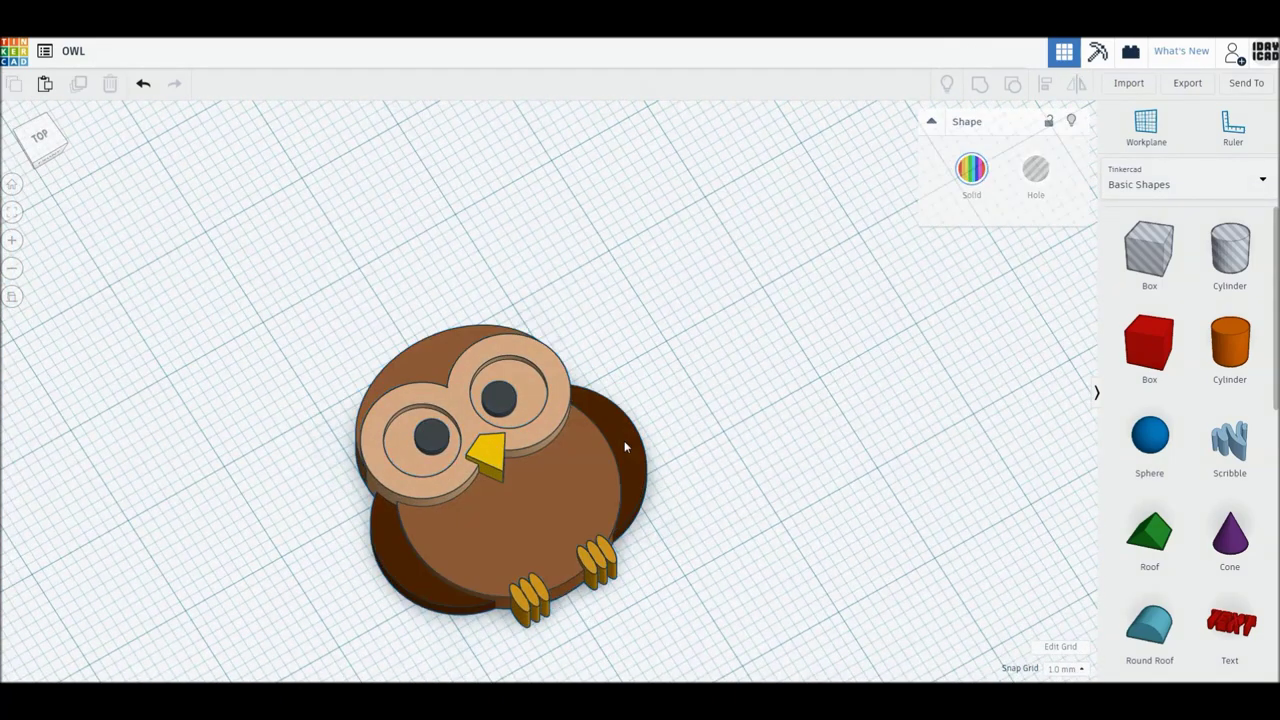
{"action": "left_click_drag", "start_coordinate": [621, 380], "coordinate": [652, 408]}
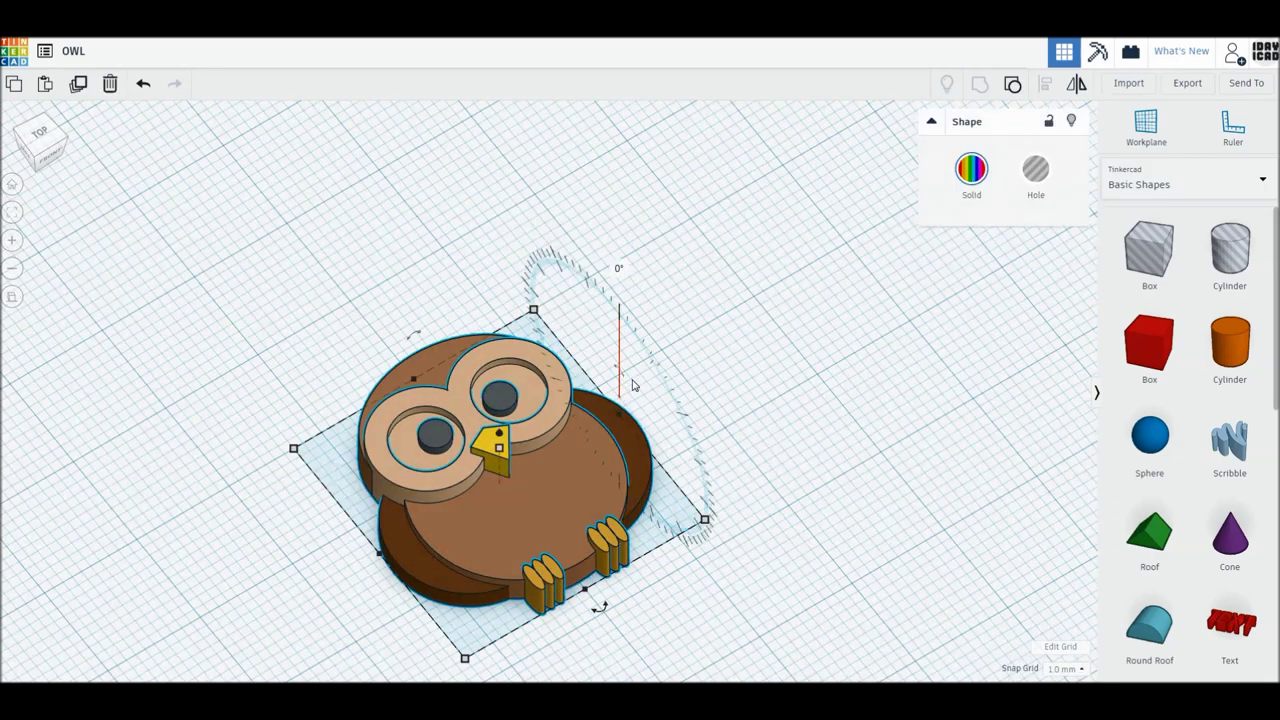
{"action": "left_click", "coordinate": [12, 296]}
{"action": "left_click", "coordinate": [12, 188]}
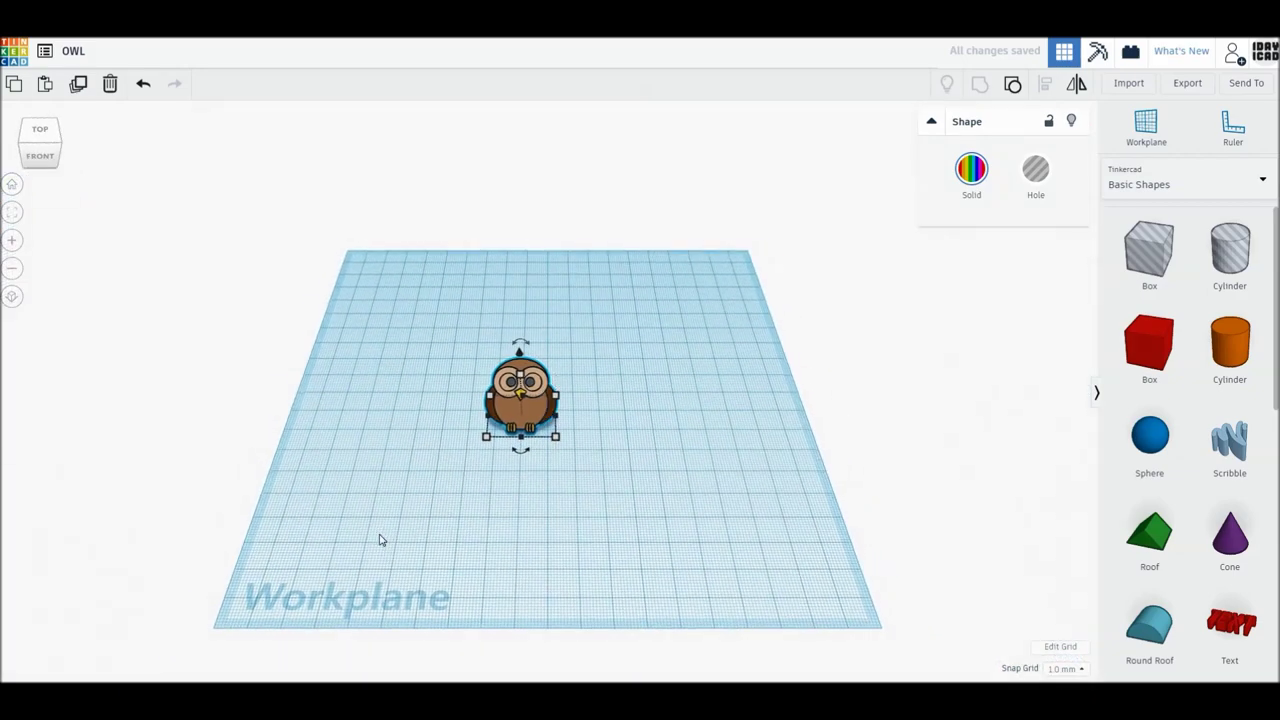
- Zoom in close on the owl from the front with nothing selected
{"action": "left_click", "coordinate": [380, 540]}
{"action": "scroll", "coordinate": [380, 540], "scroll_direction": "up", "scroll_amount": 3}
{"action": "scroll", "coordinate": [380, 540], "scroll_direction": "up", "scroll_amount": 2}
{"action": "scroll", "coordinate": [380, 538], "scroll_direction": "up", "scroll_amount": 1}
{"action": "scroll", "coordinate": [383, 535], "scroll_direction": "up", "scroll_amount": 1}
{"action": "scroll", "coordinate": [420, 505], "scroll_direction": "up", "scroll_amount": 2}
{"action": "left_click_drag", "start_coordinate": [491, 447], "coordinate": [542, 442]}
{"action": "scroll", "coordinate": [542, 442], "scroll_direction": "up", "scroll_amount": 2}
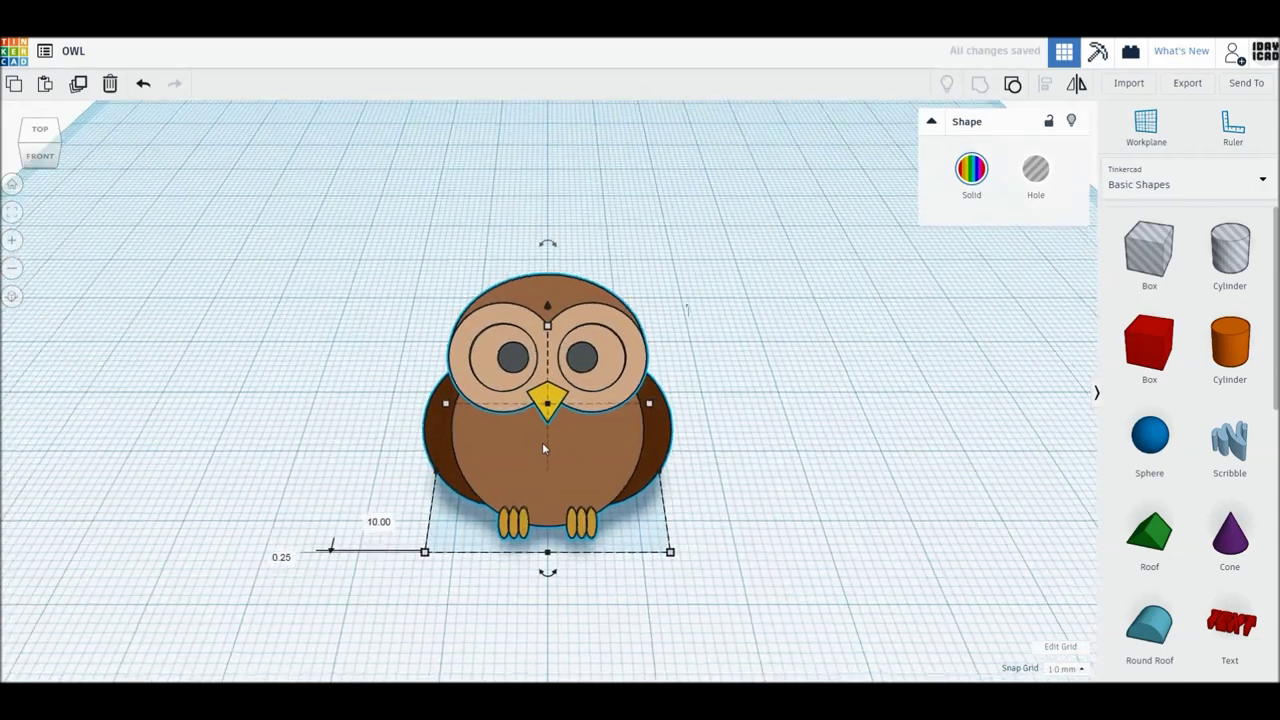
{"action": "scroll", "coordinate": [544, 450], "scroll_direction": "up", "scroll_amount": 2}
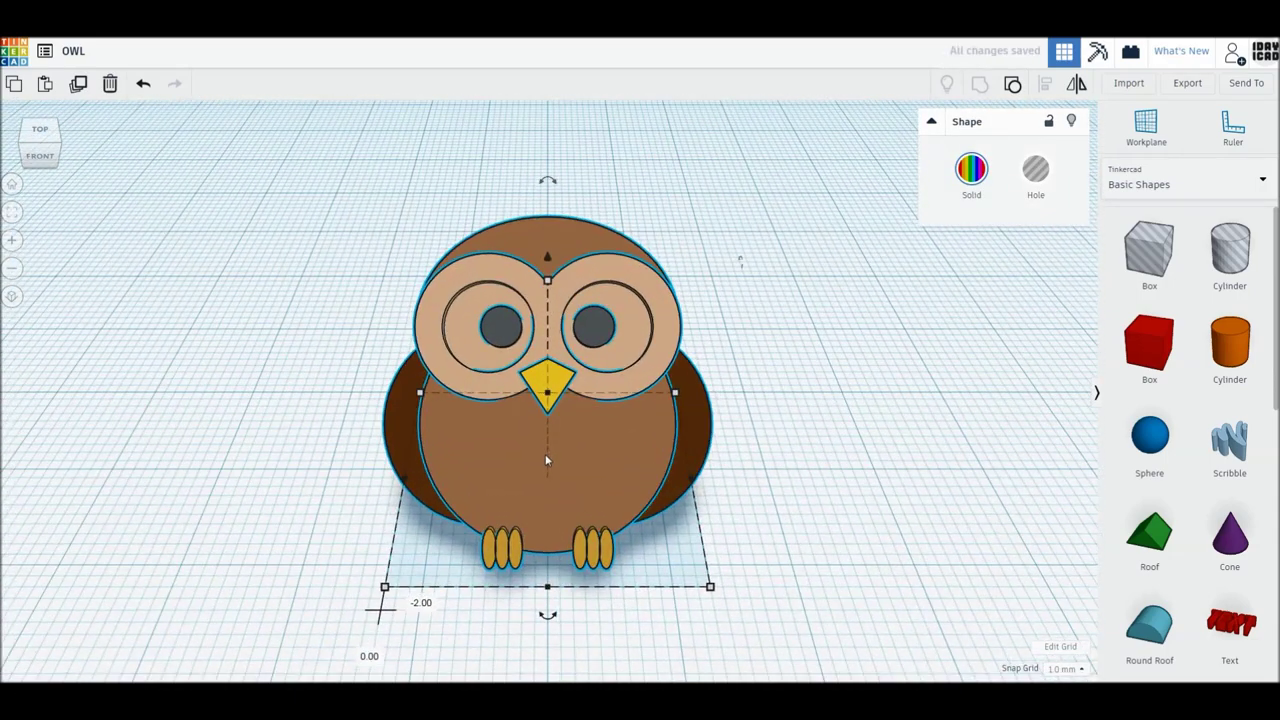
{"action": "scroll", "coordinate": [546, 460], "scroll_direction": "up", "scroll_amount": 2}
{"action": "scroll", "coordinate": [541, 457], "scroll_direction": "down", "scroll_amount": 3}
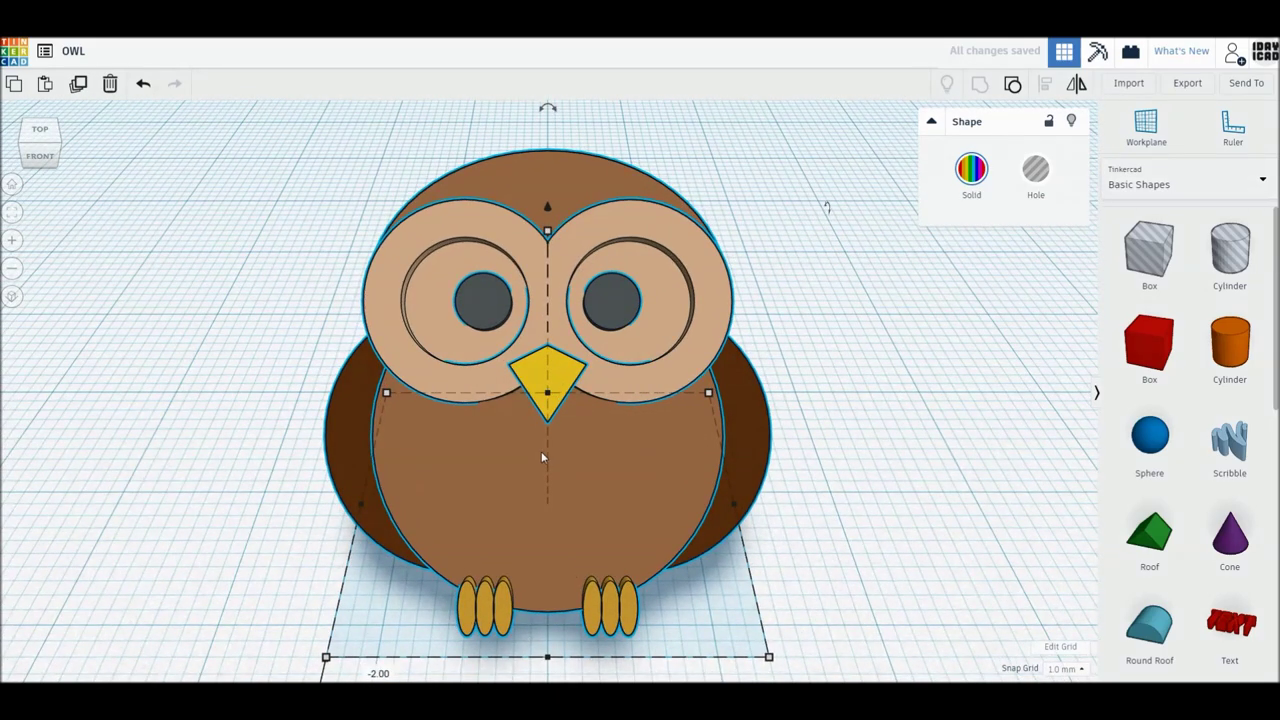
{"action": "left_click", "coordinate": [292, 476]}
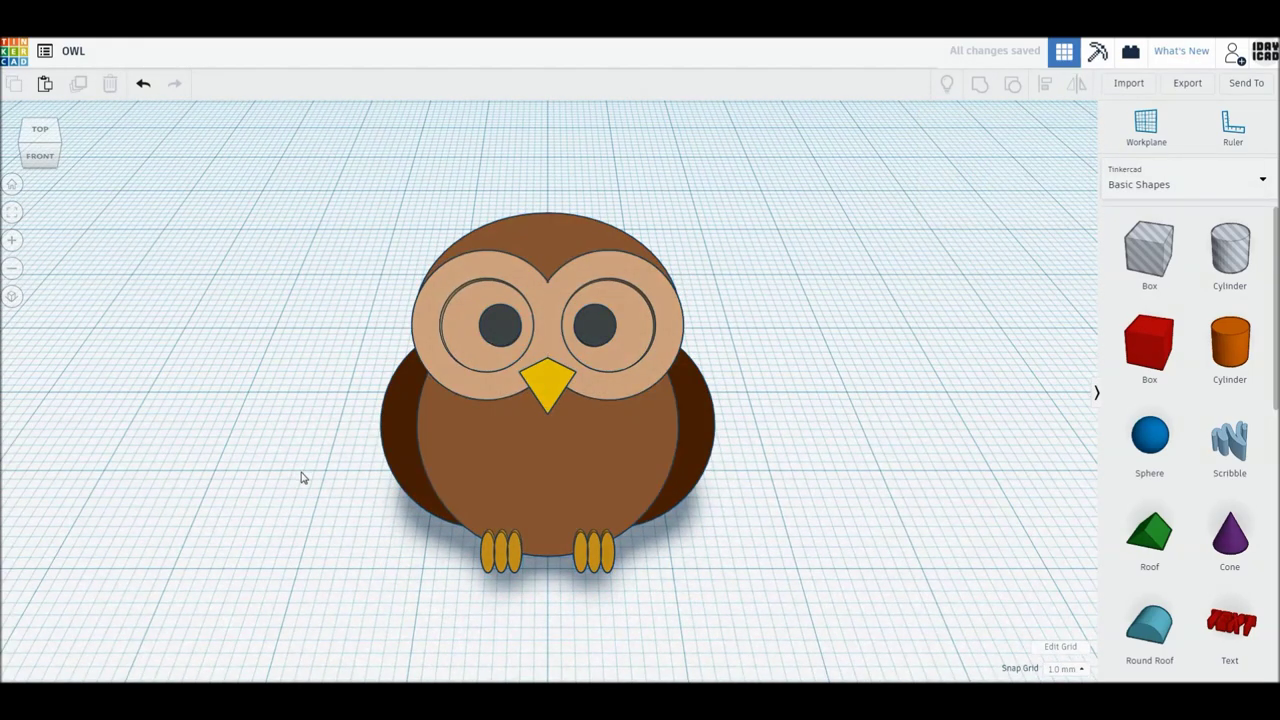